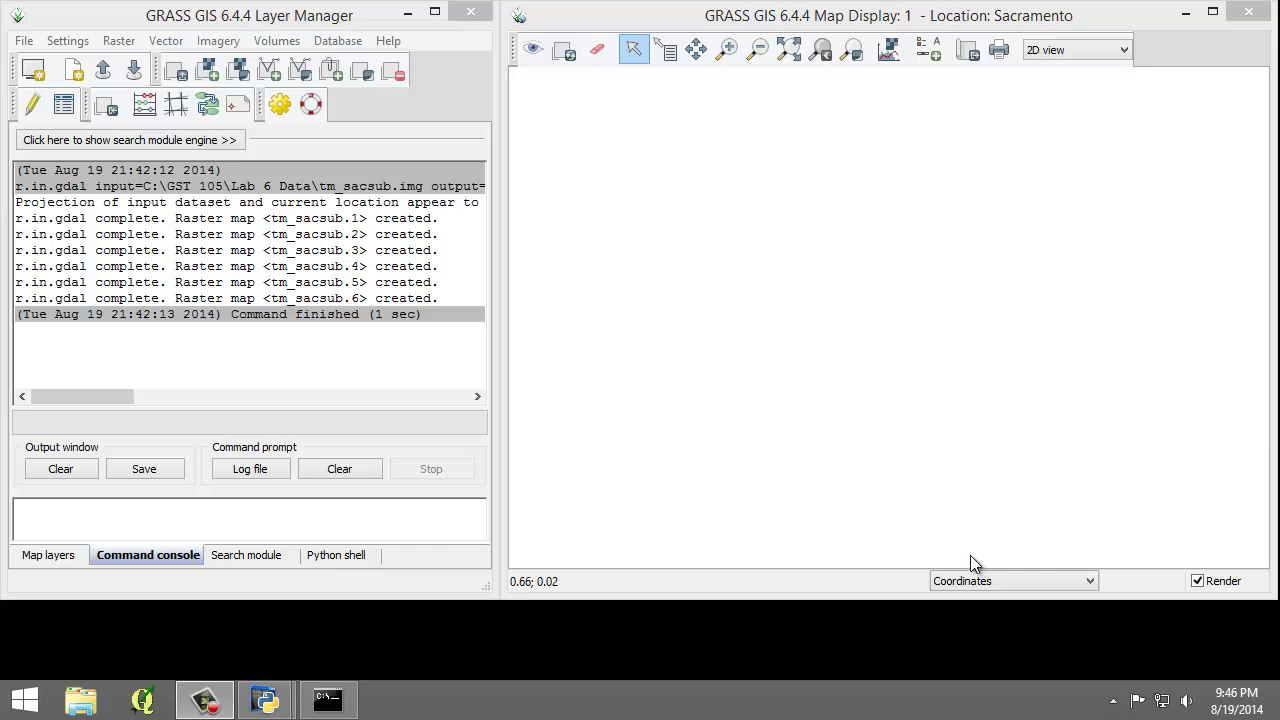
# Create a new vector map named Training with an attribute table whose key column is category, added to the layer tree.
pyautogui.click(162, 40)
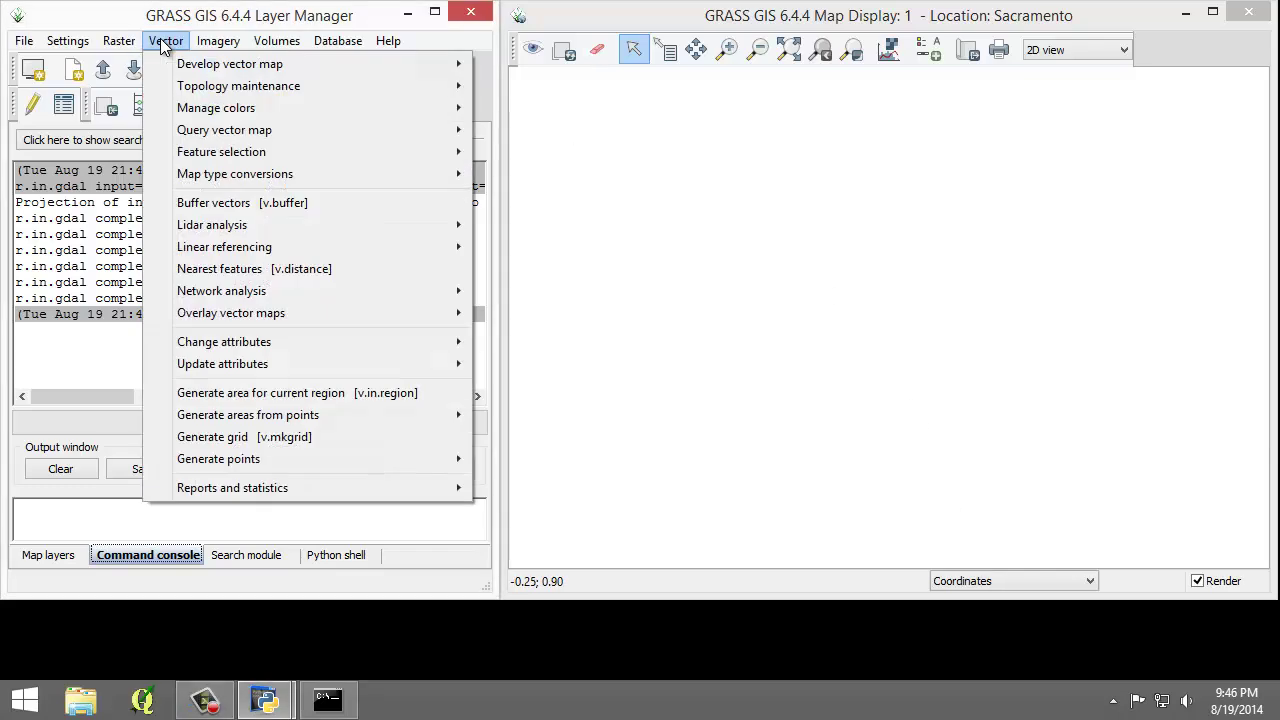
pyautogui.moveTo(190, 64)
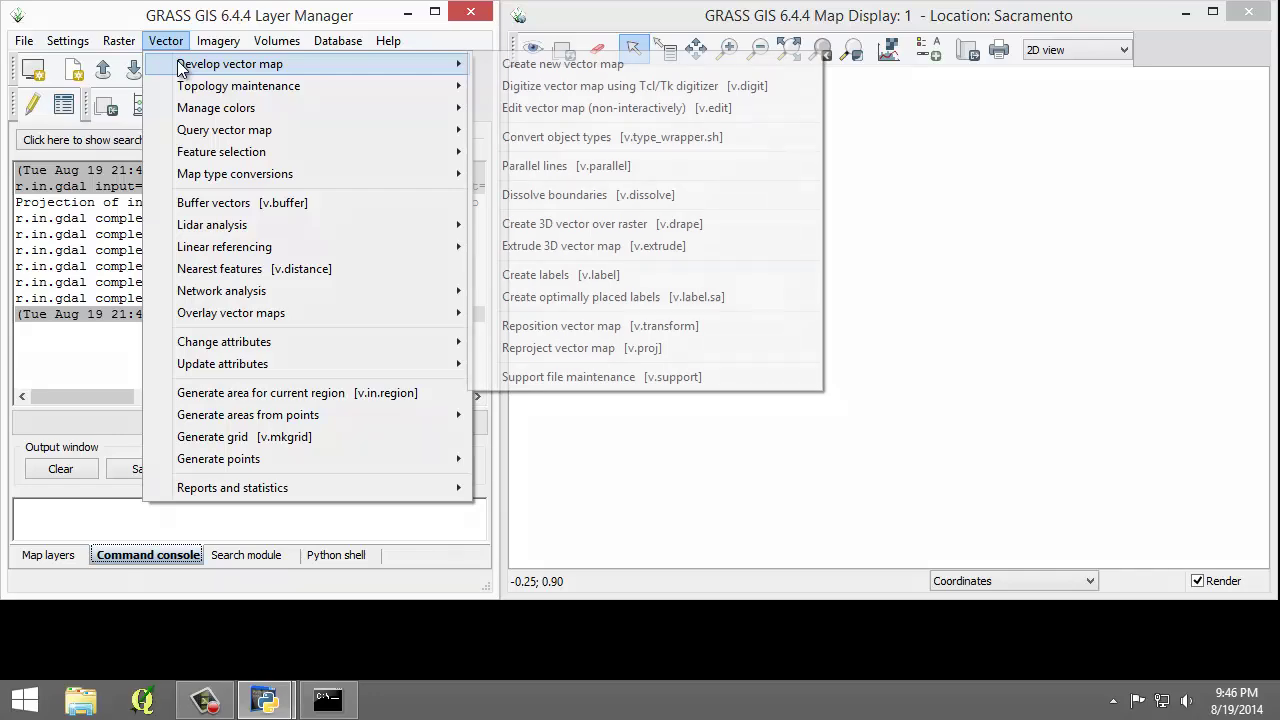
pyautogui.click(515, 64)
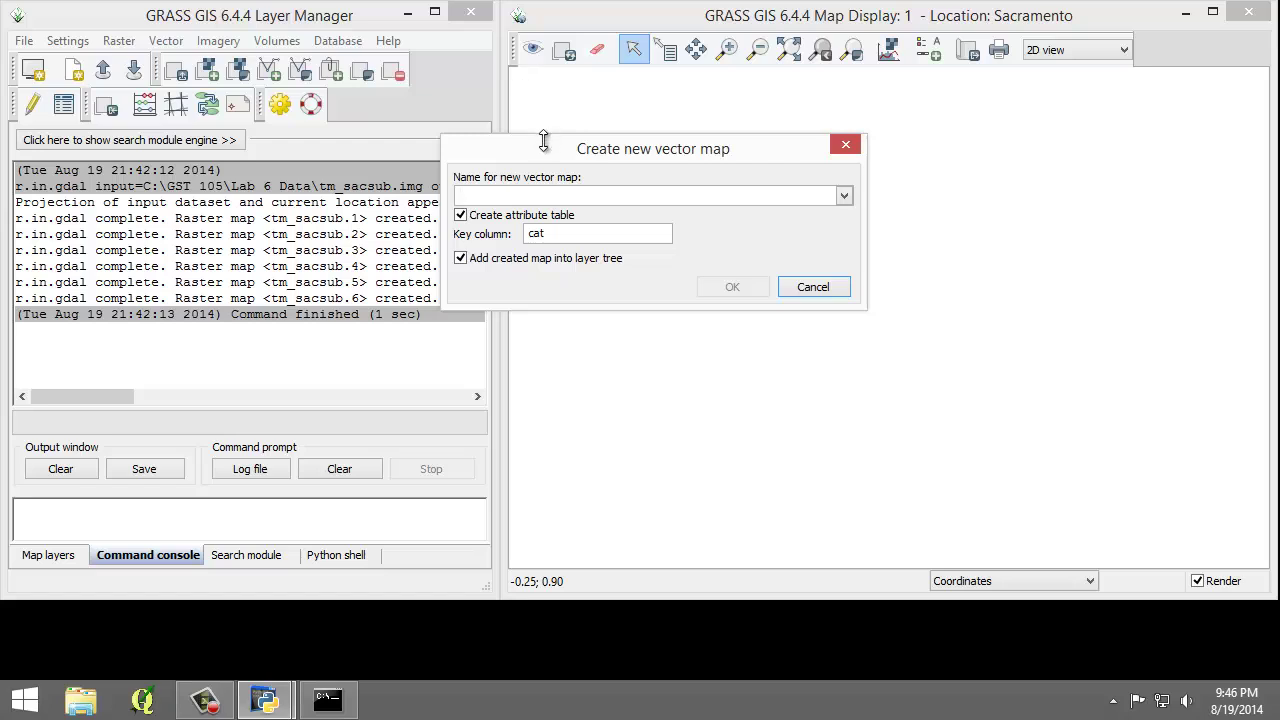
pyautogui.write('Training')
pyautogui.doubleClick(528, 232)
pyautogui.write('category')
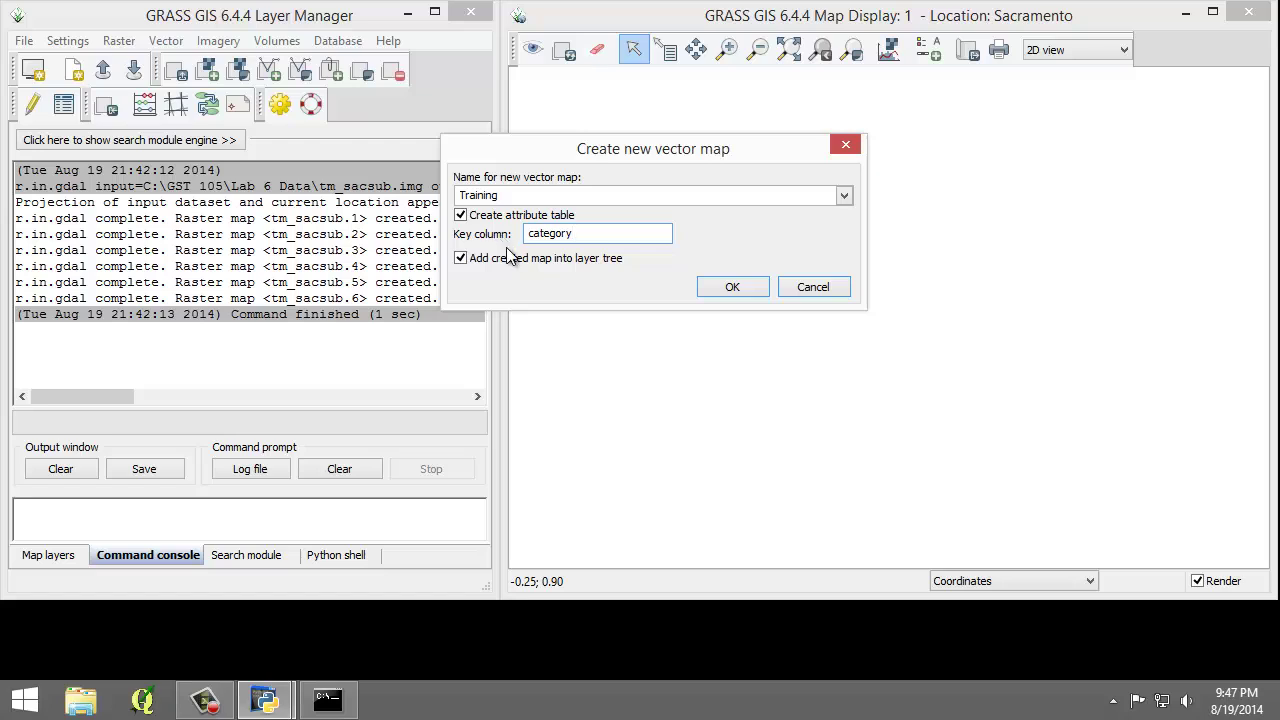
pyautogui.click(734, 287)
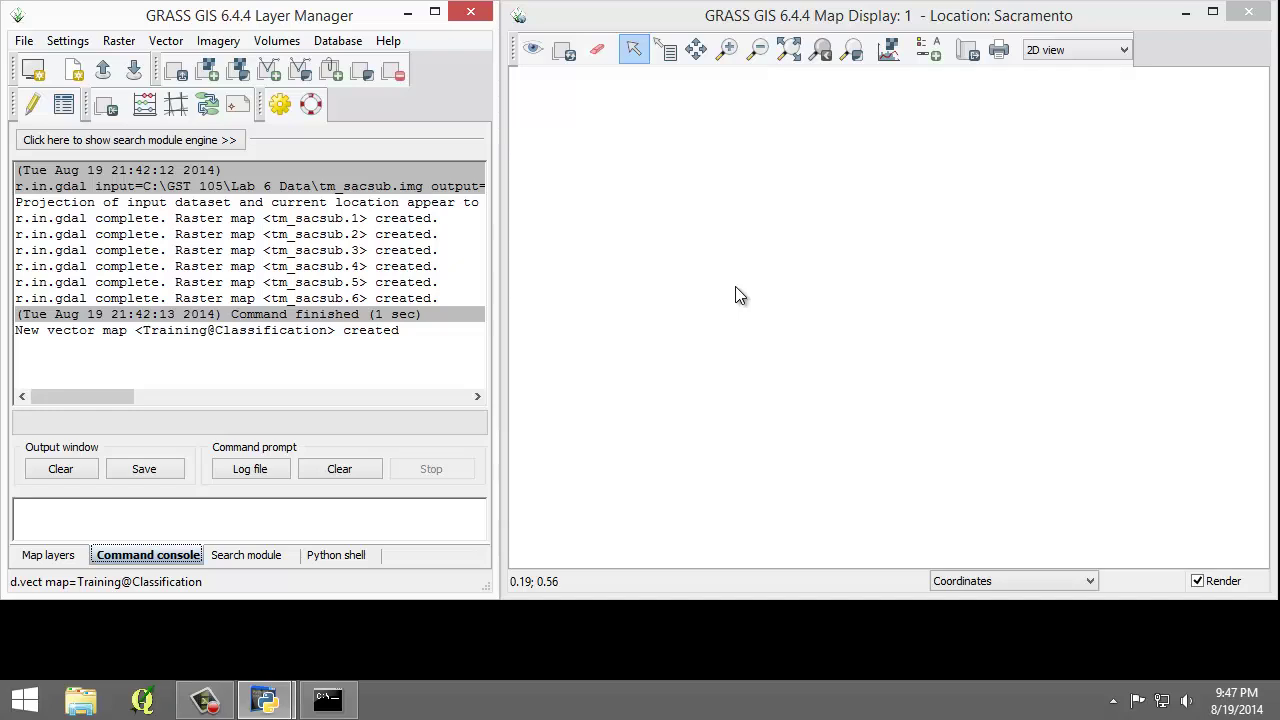
# Open the attribute table of the Training layer and reposition its window.
pyautogui.click(60, 556)
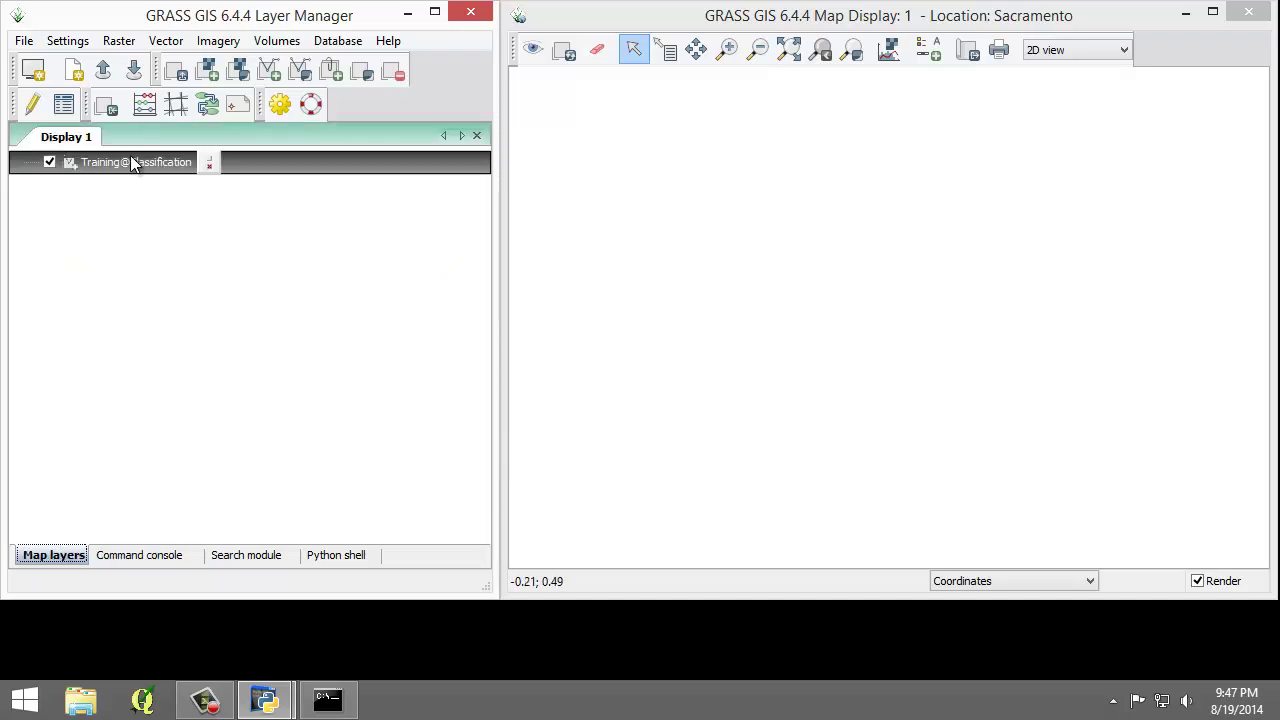
pyautogui.rightClick(133, 164)
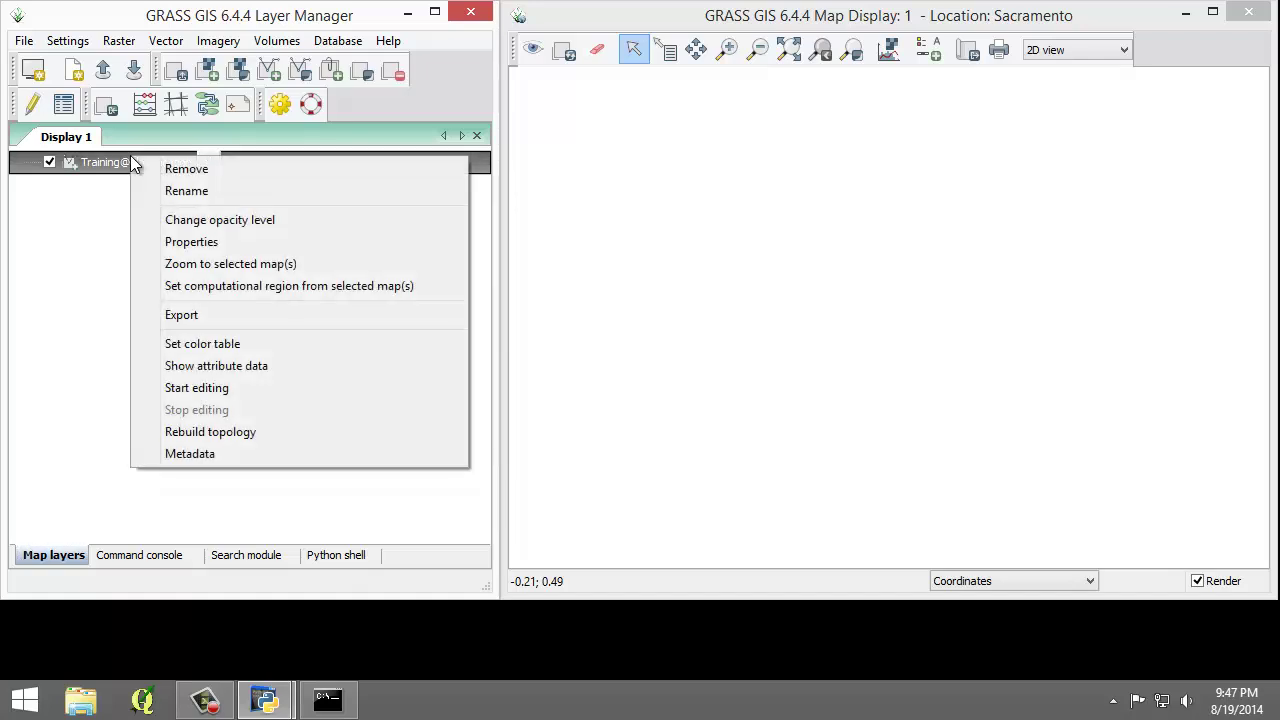
pyautogui.click(268, 372)
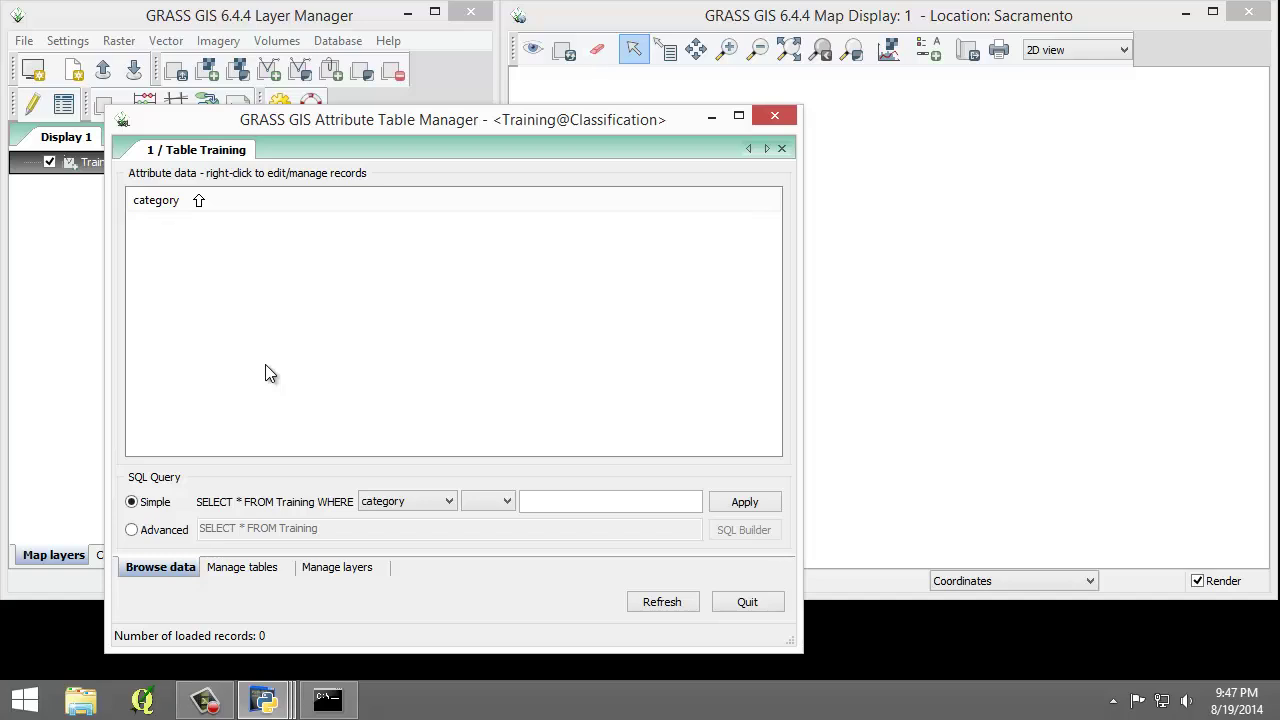
pyautogui.moveTo(361, 127); pyautogui.dragTo(397, 90)
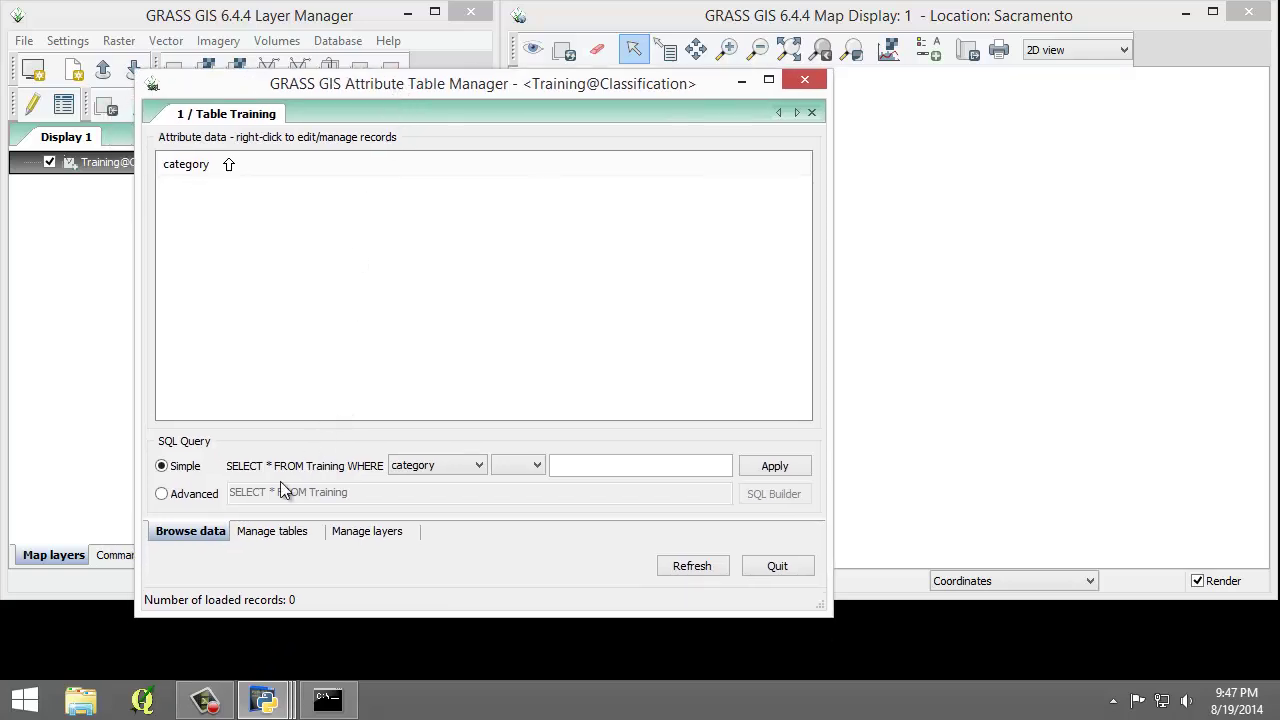
# Add a varchar column named Descr with length 10 to the Training table.
pyautogui.click(271, 532)
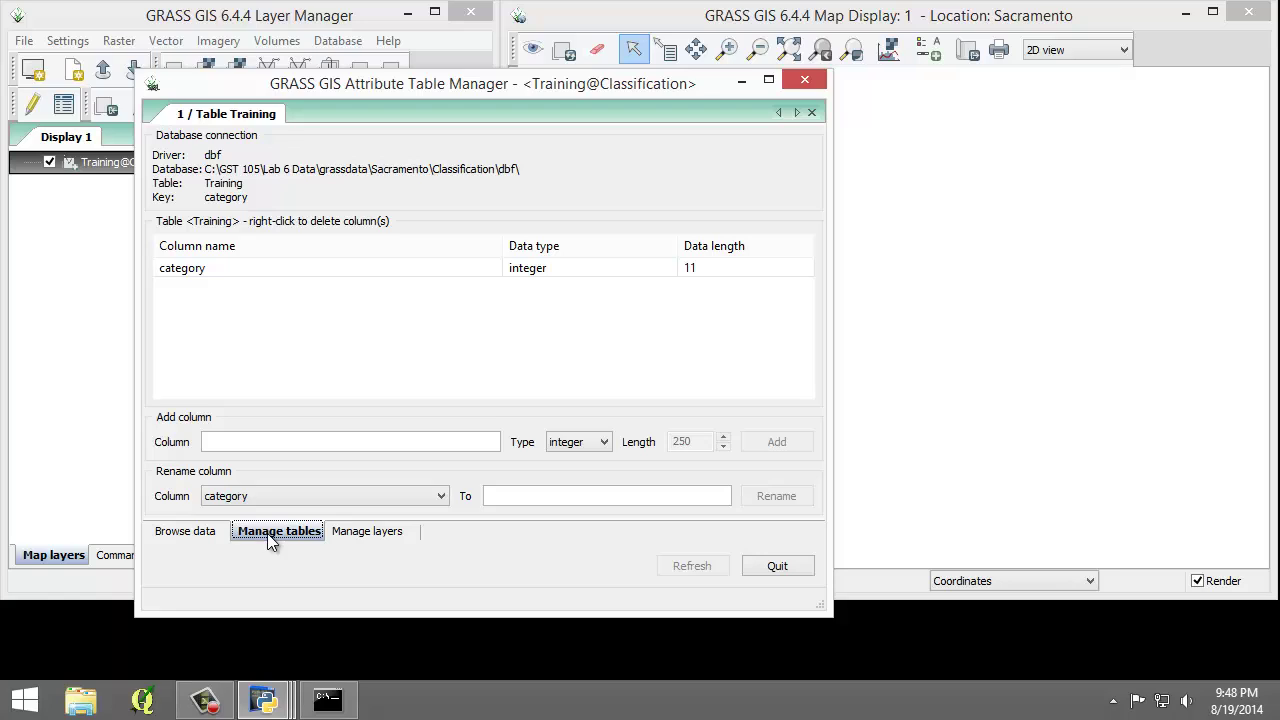
pyautogui.click(257, 437)
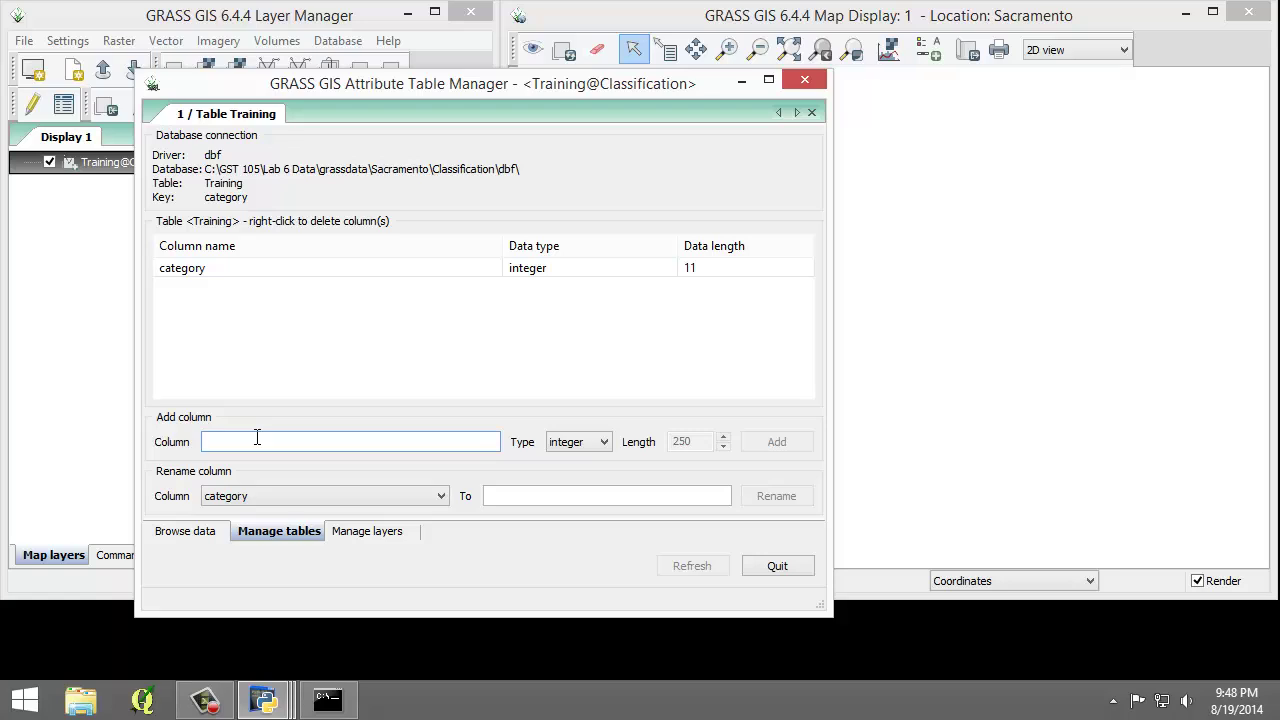
pyautogui.write('Descr')
pyautogui.click(580, 442)
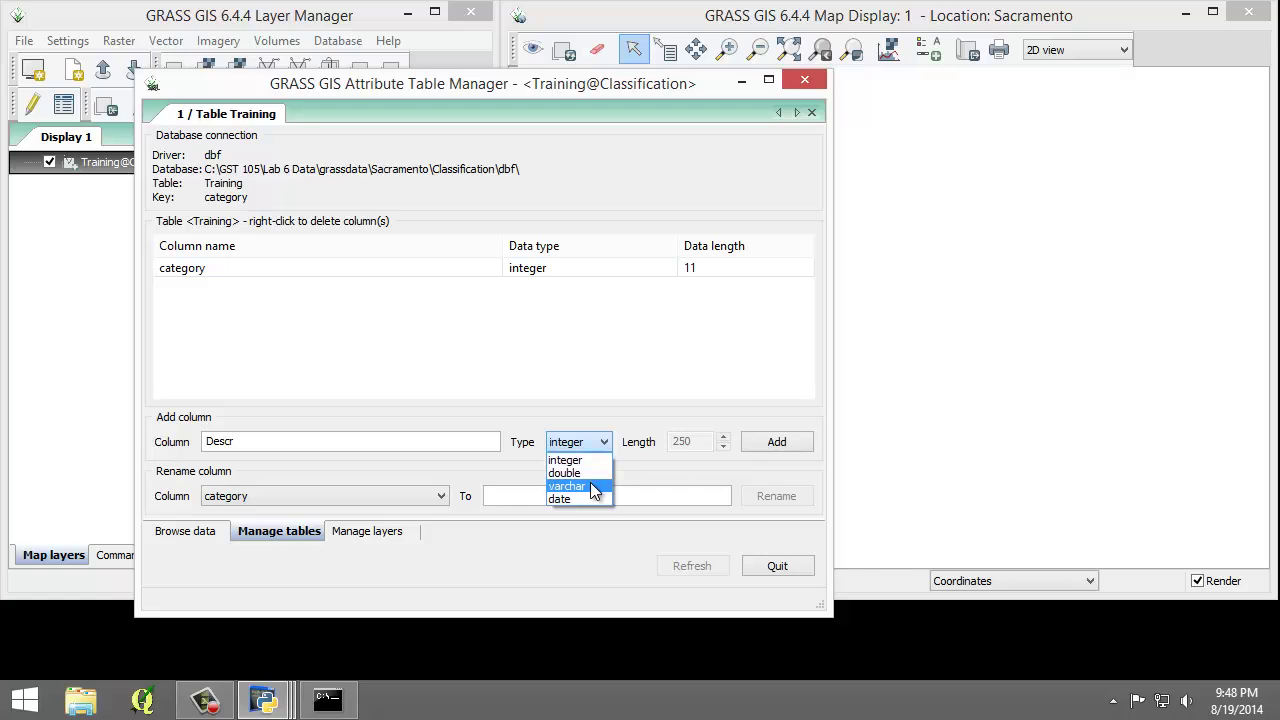
pyautogui.click(594, 488)
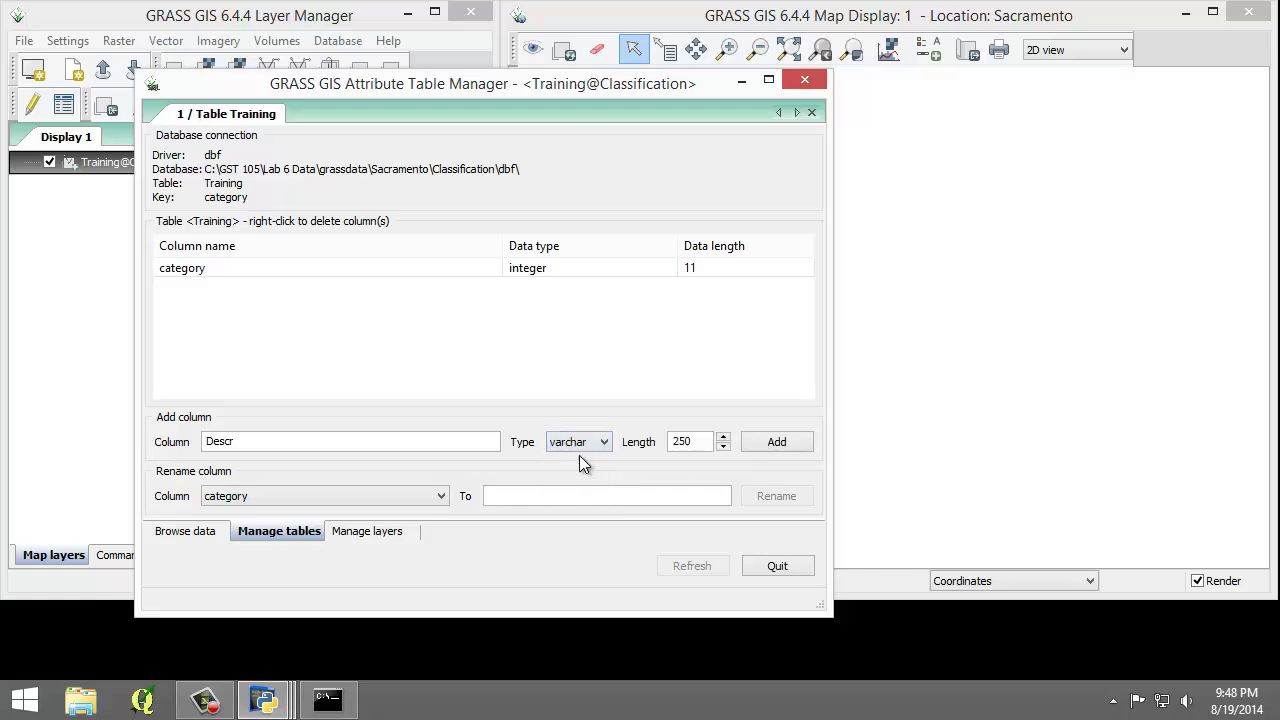
pyautogui.doubleClick(700, 441)
pyautogui.write('10')
pyautogui.click(758, 440)
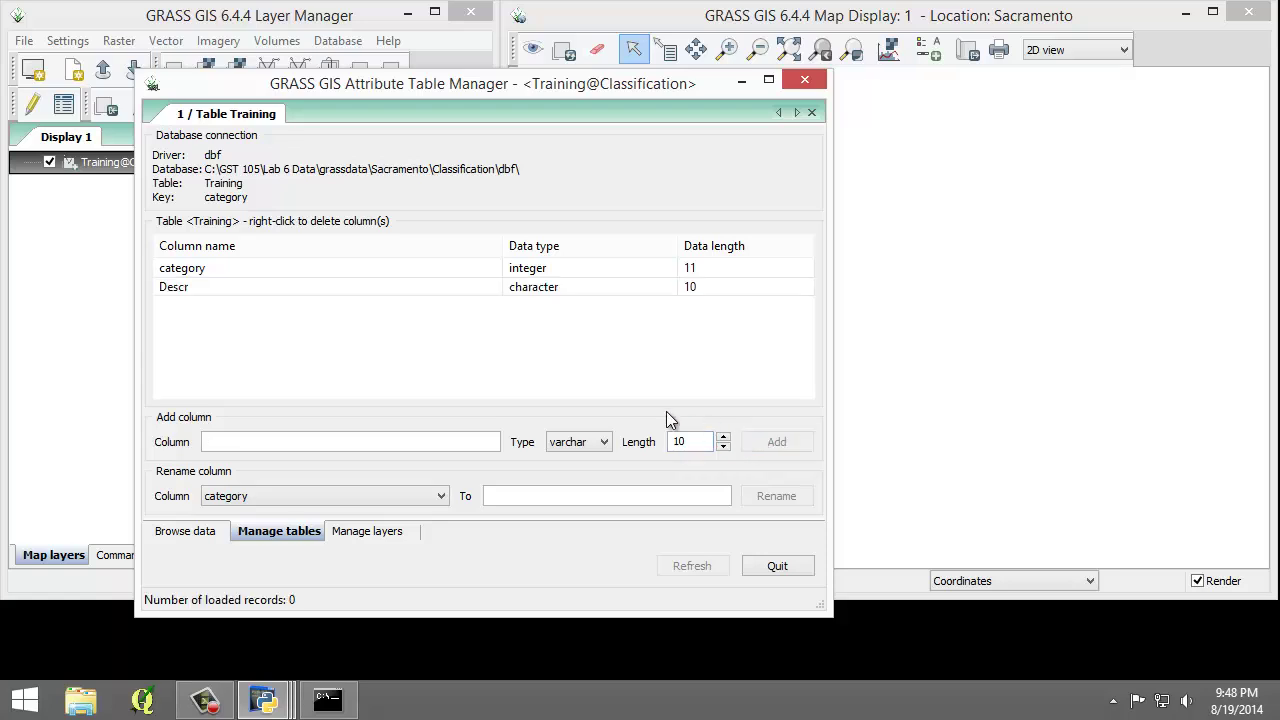
# View the removal options for the Descr column without applying one, and close the Attribute Table Manager.
pyautogui.click(244, 290)
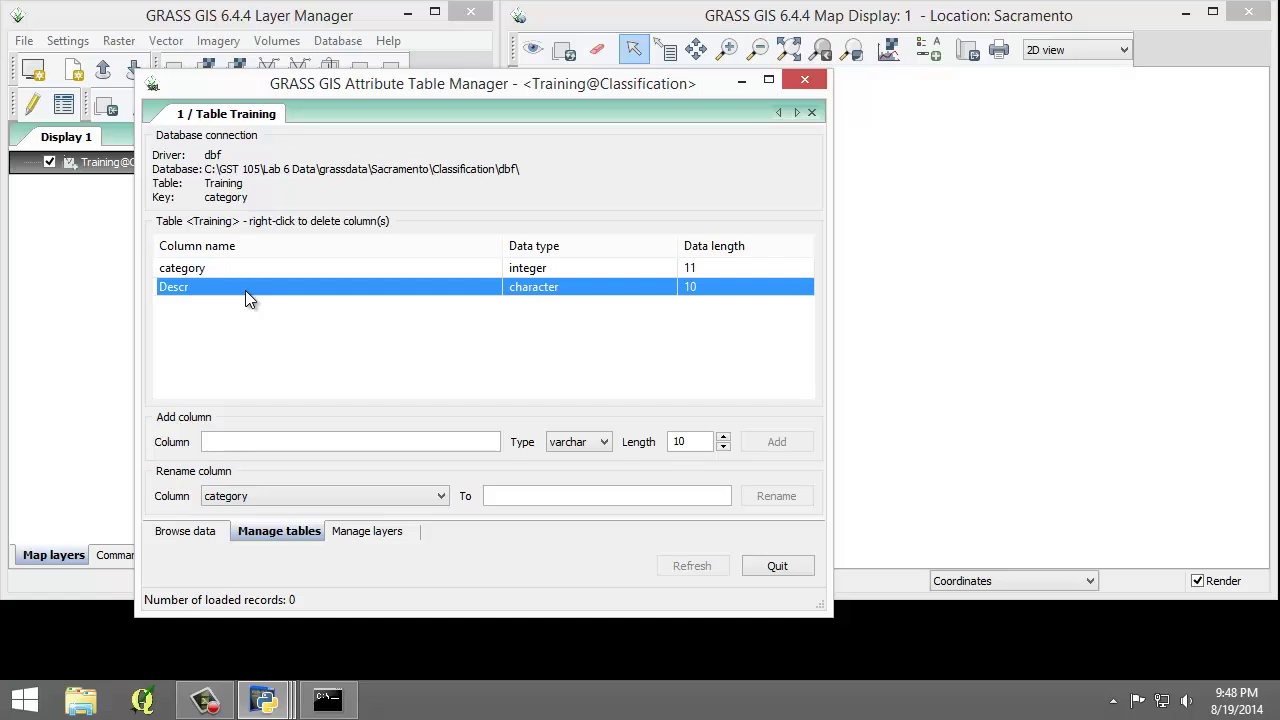
pyautogui.rightClick(247, 290)
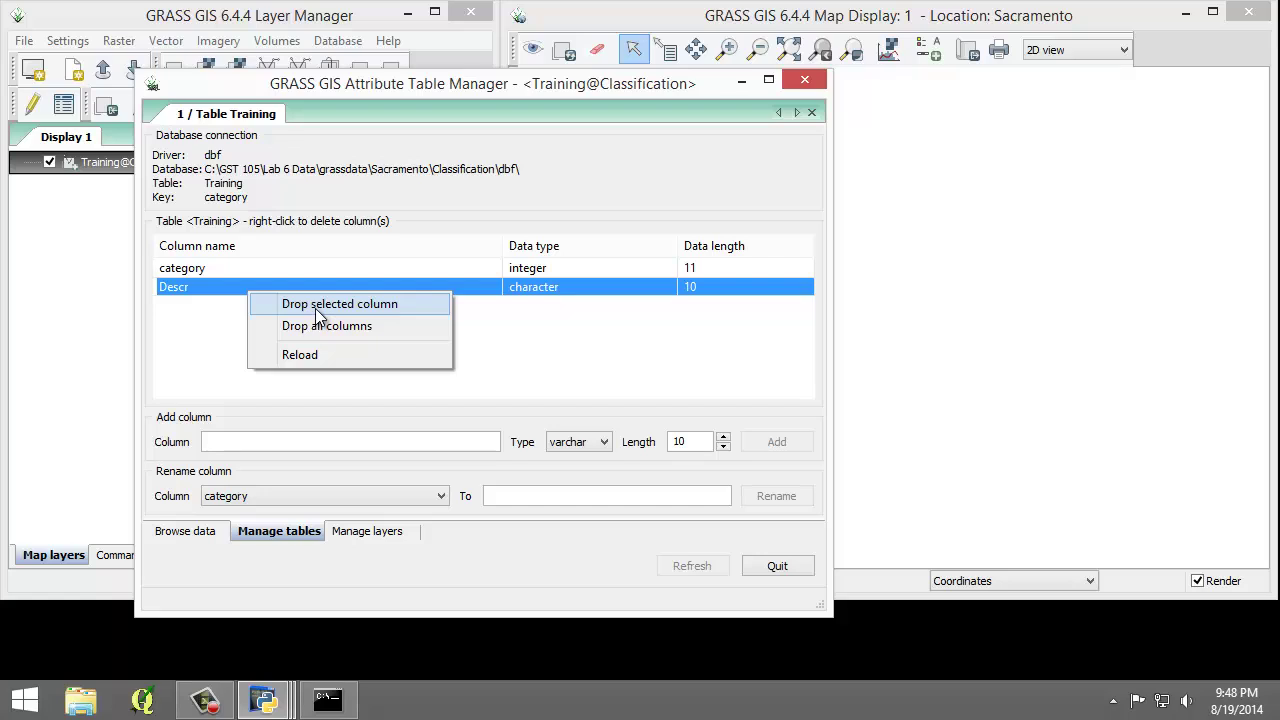
pyautogui.click(218, 336)
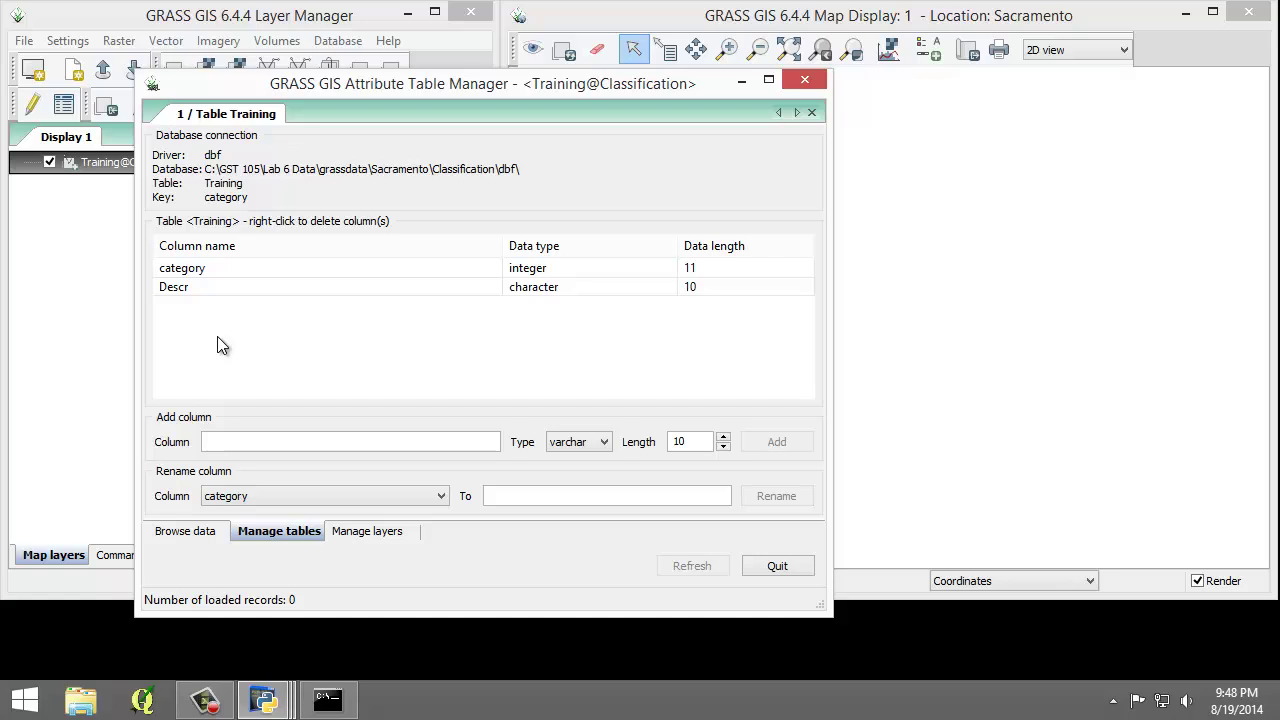
pyautogui.click(772, 566)
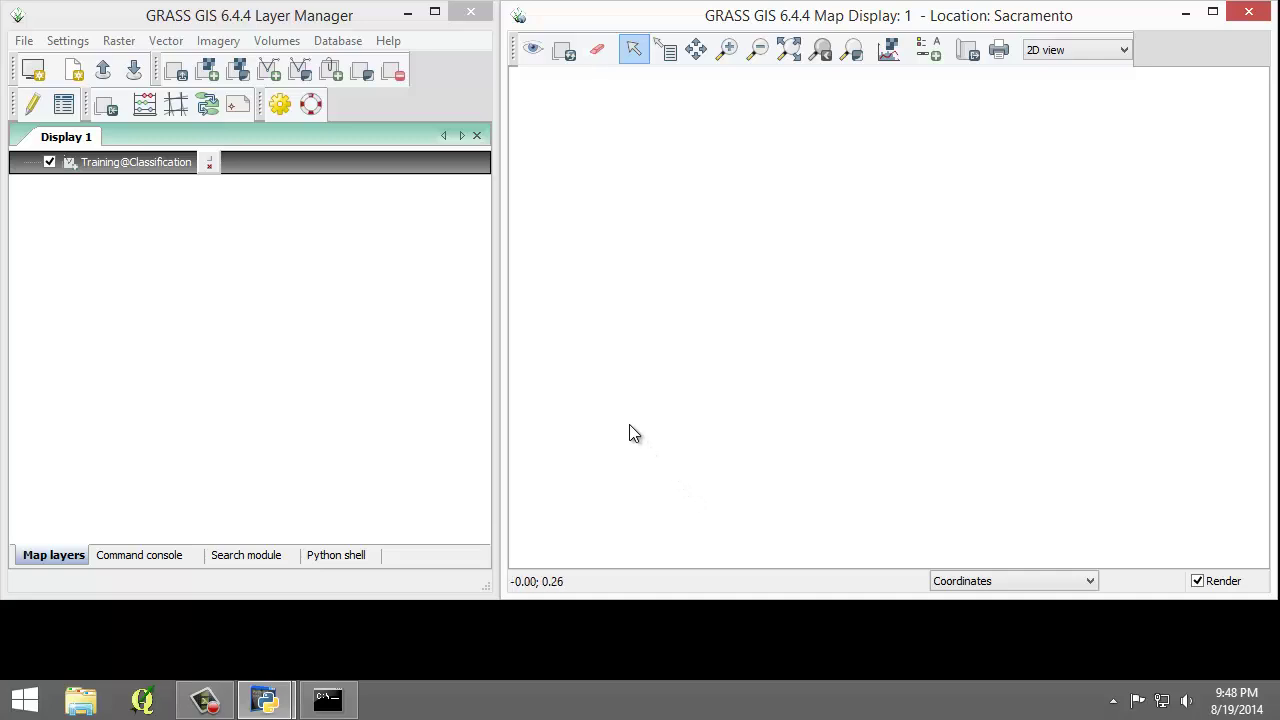
# Add an RGB map layer using tm_sacsub.4 for red, tm_sacsub.5 for green and tm_sacsub.3 for blue.
pyautogui.click(233, 74)
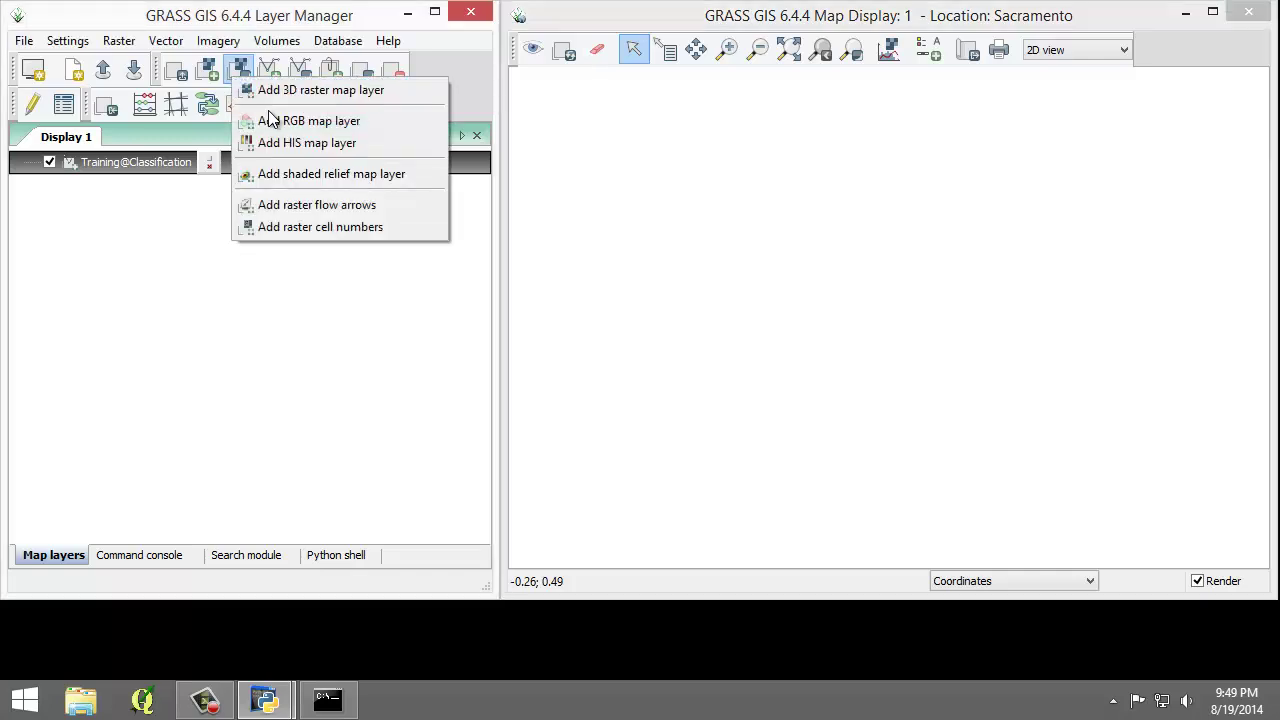
pyautogui.click(300, 120)
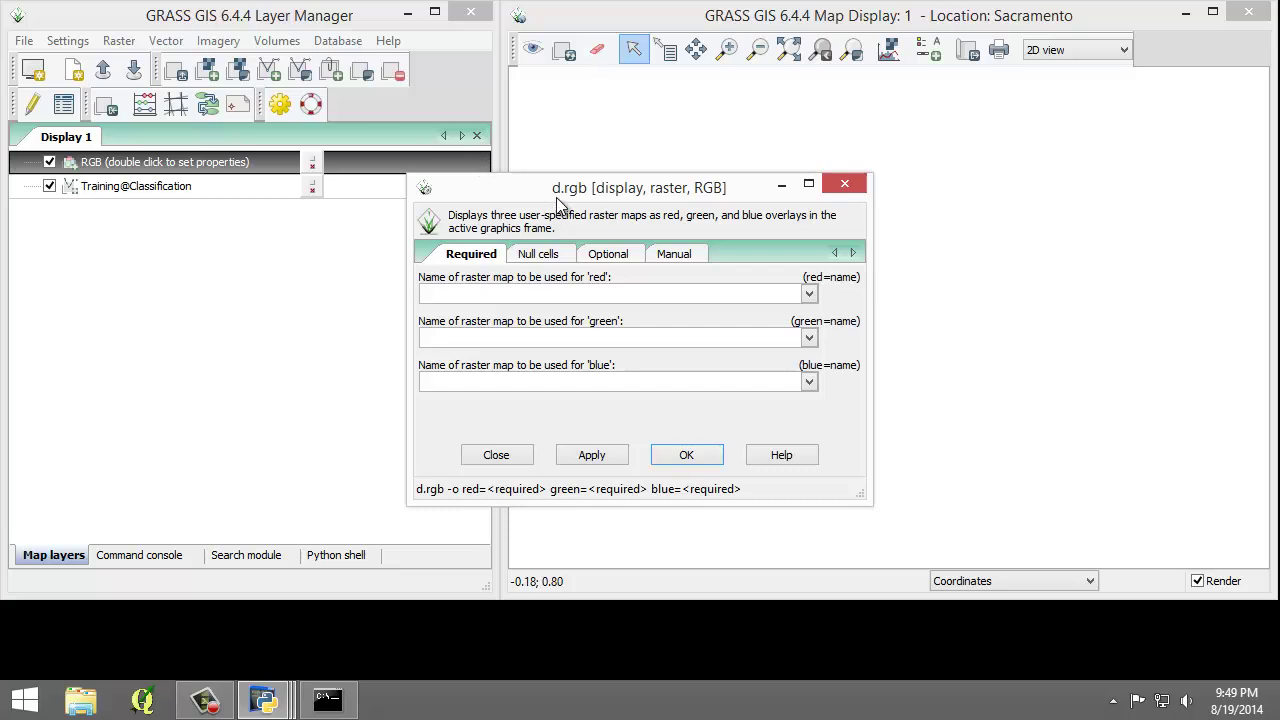
pyautogui.click(809, 294)
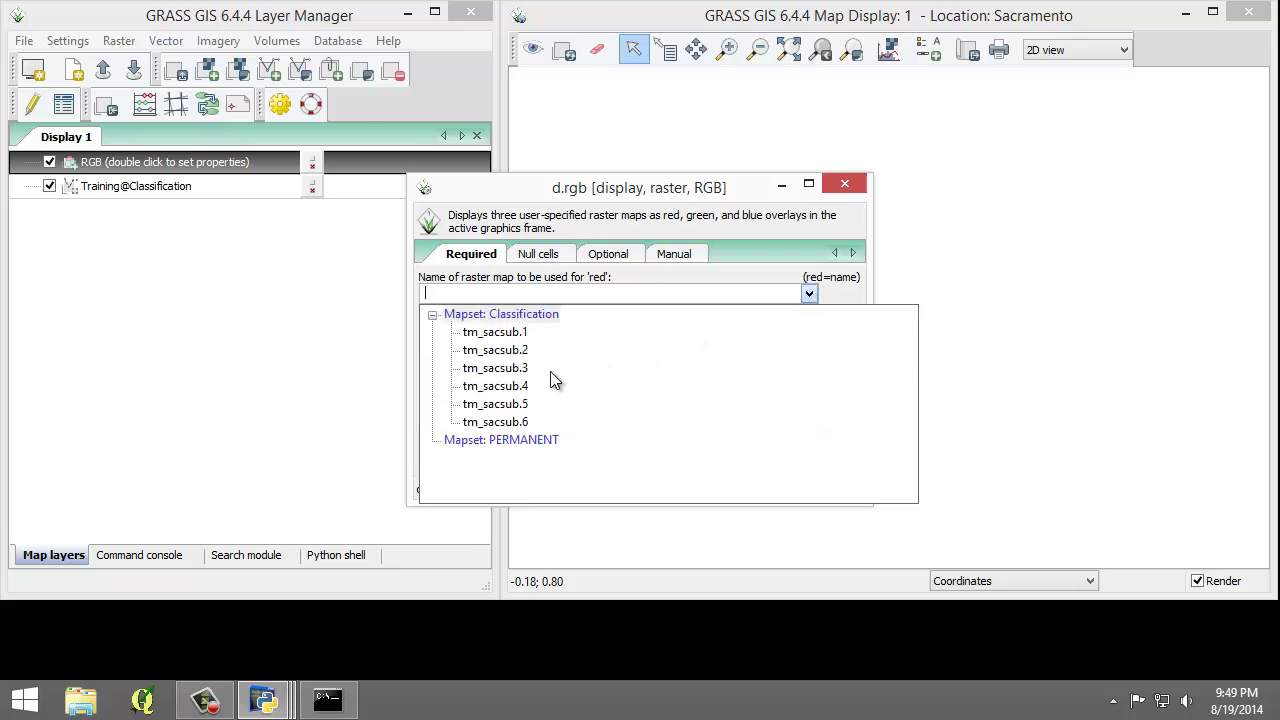
pyautogui.click(496, 386)
pyautogui.click(809, 338)
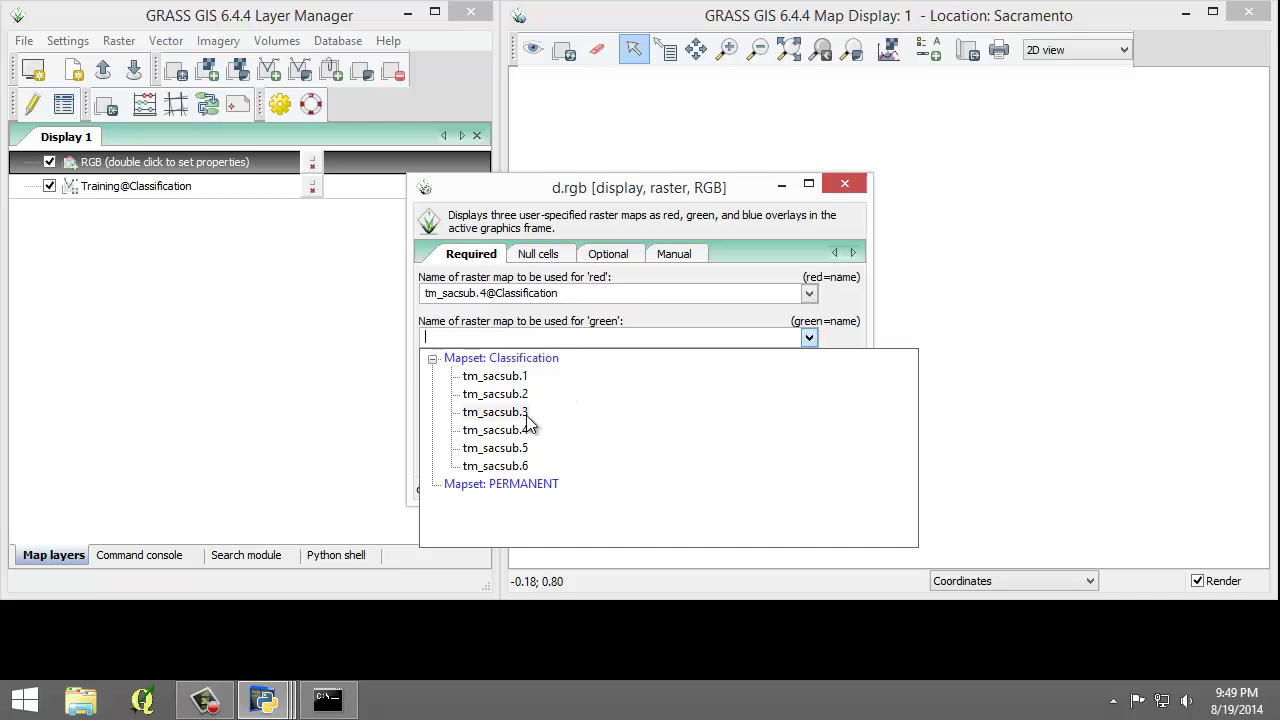
pyautogui.click(520, 449)
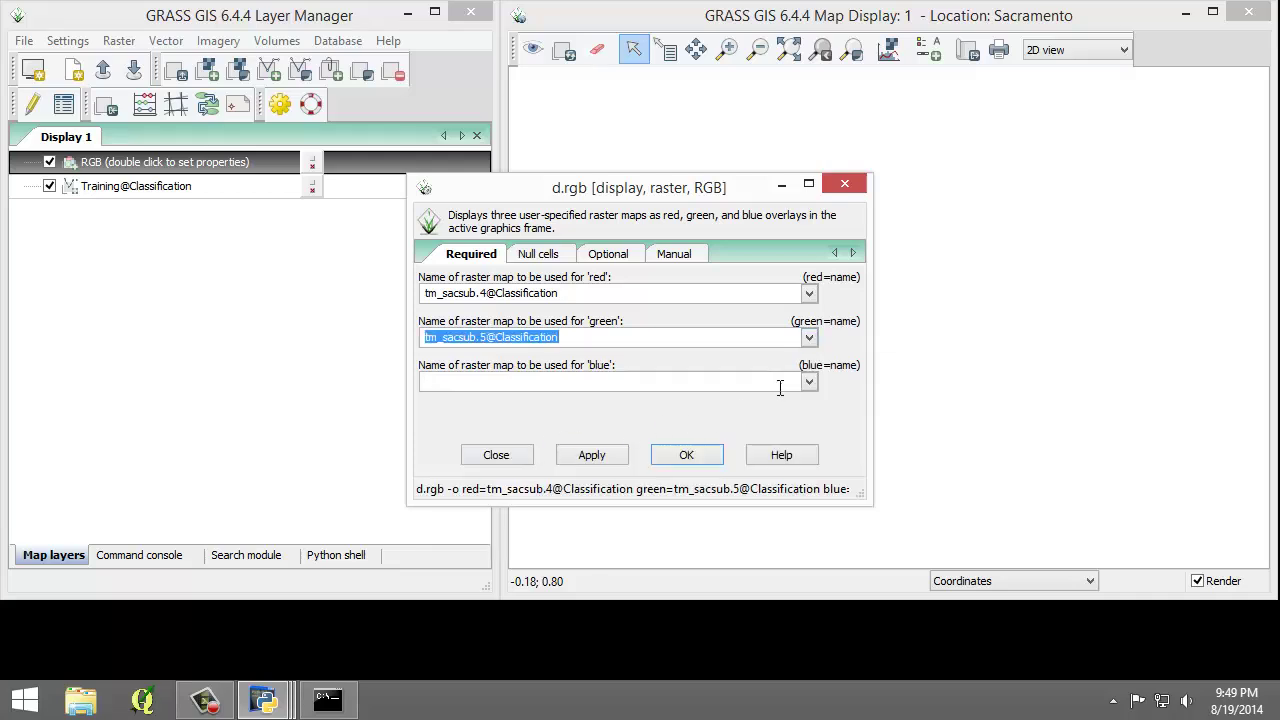
pyautogui.click(809, 384)
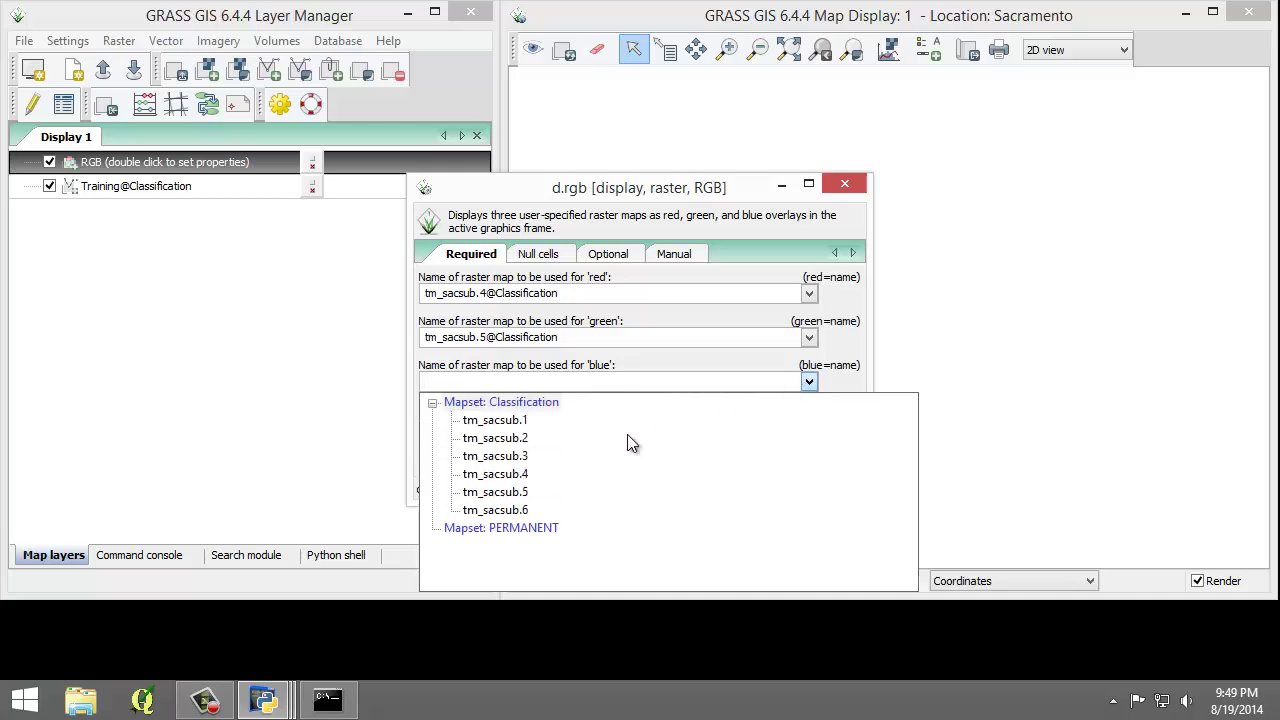
pyautogui.click(520, 457)
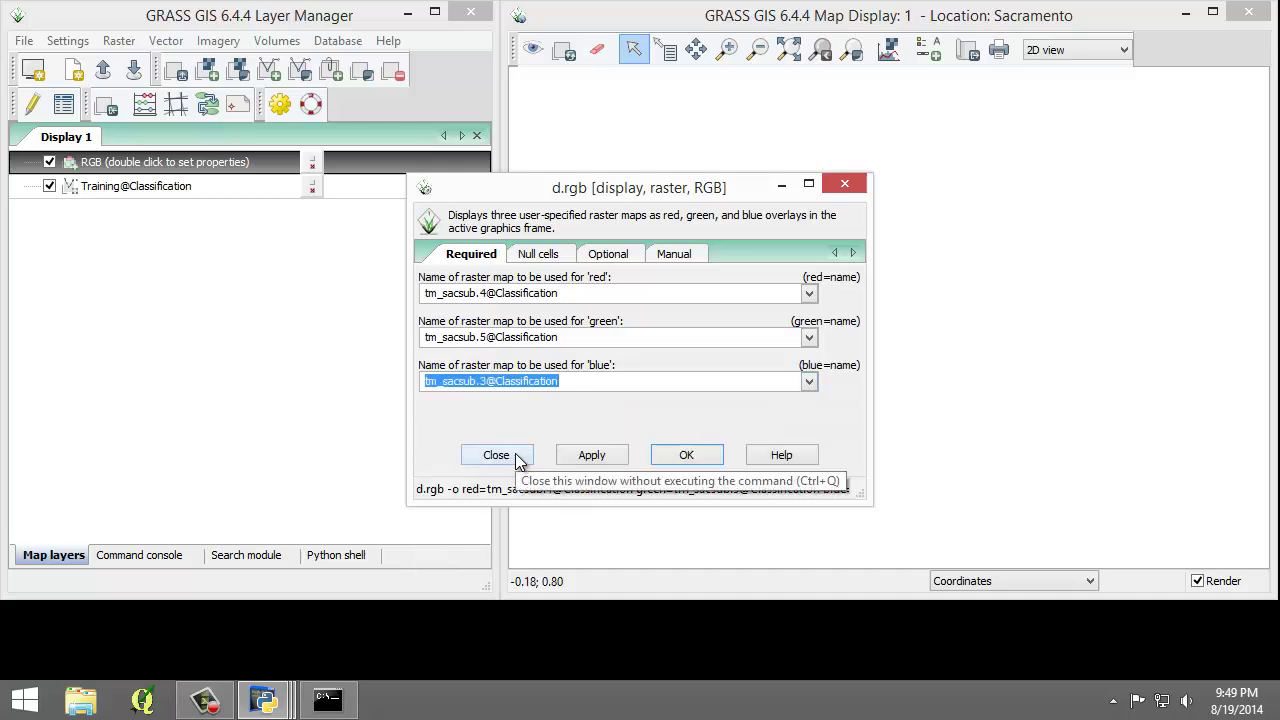
pyautogui.click(686, 454)
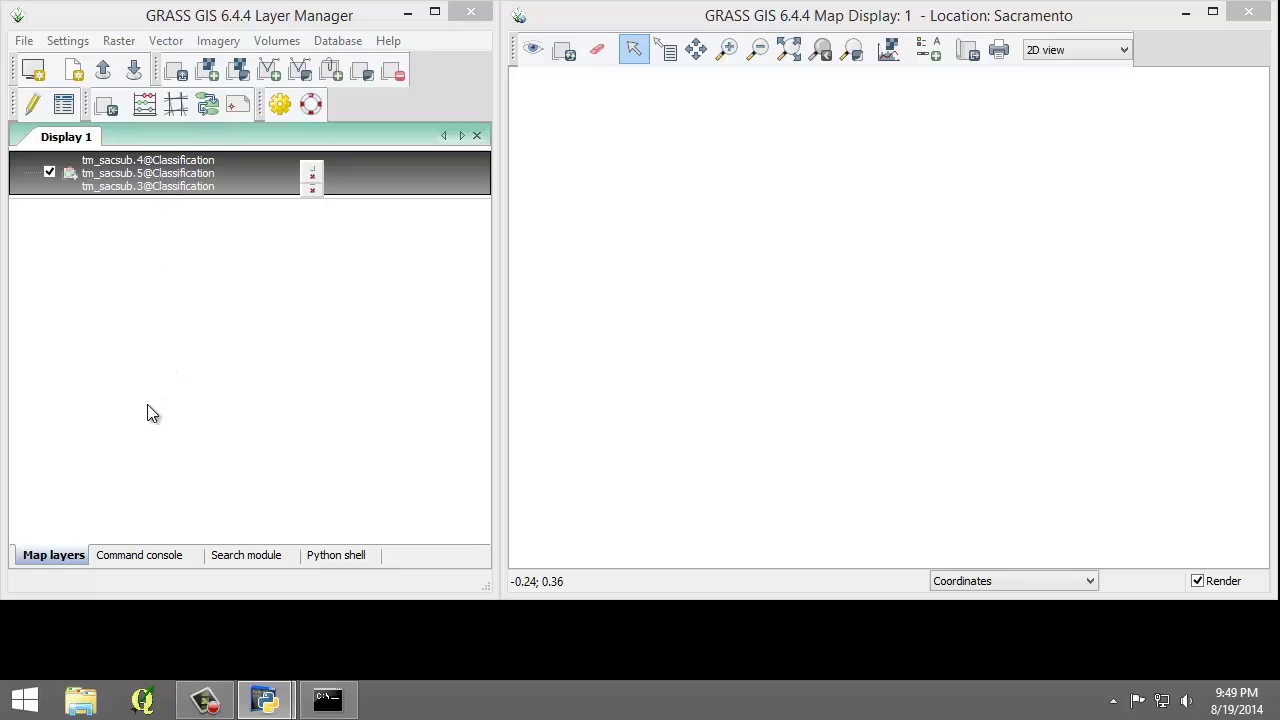
pyautogui.click(126, 555)
pyautogui.click(48, 555)
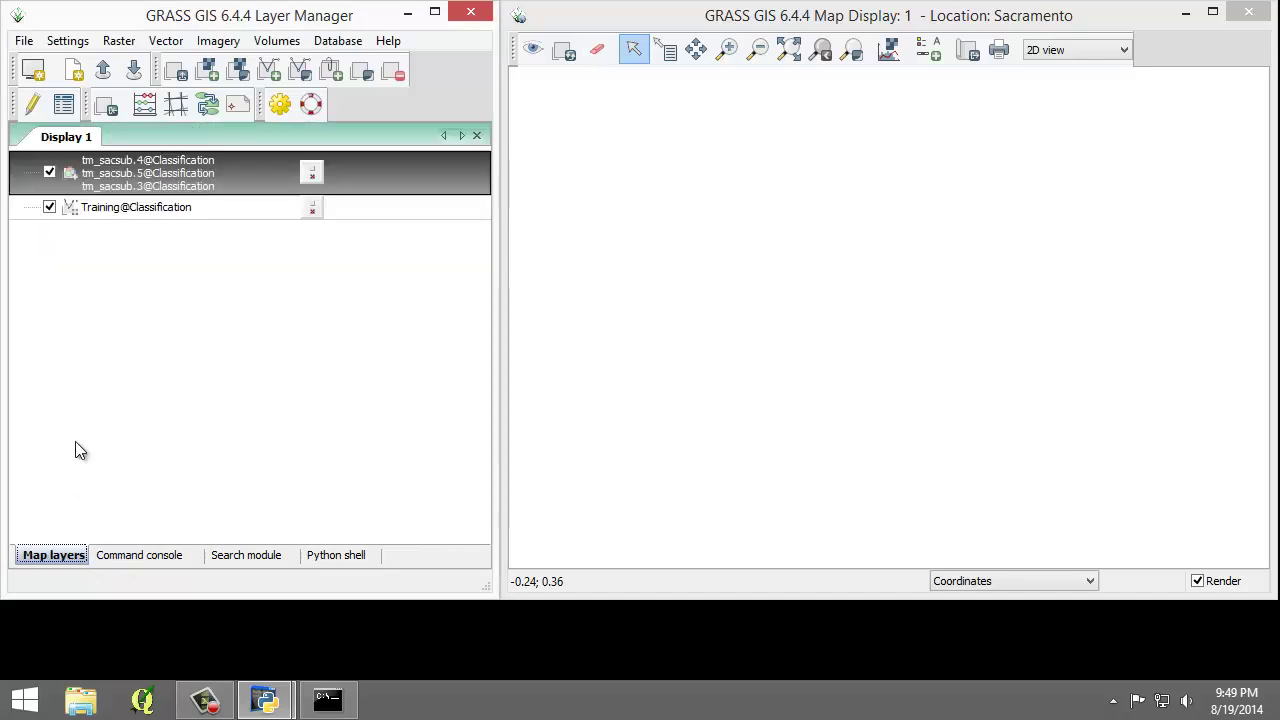
# Move the Training layer above the RGB composite and zoom the map display to the composite's extent.
pyautogui.click(139, 210)
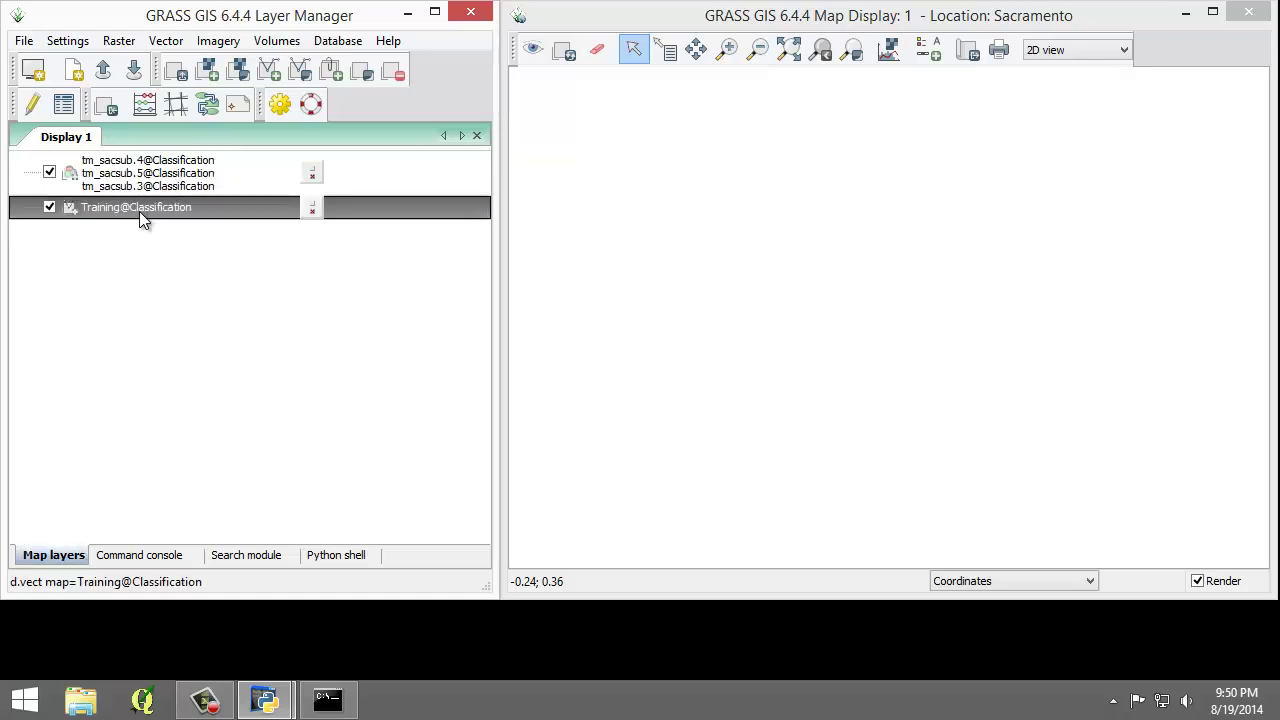
pyautogui.moveTo(139, 212); pyautogui.dragTo(135, 155)
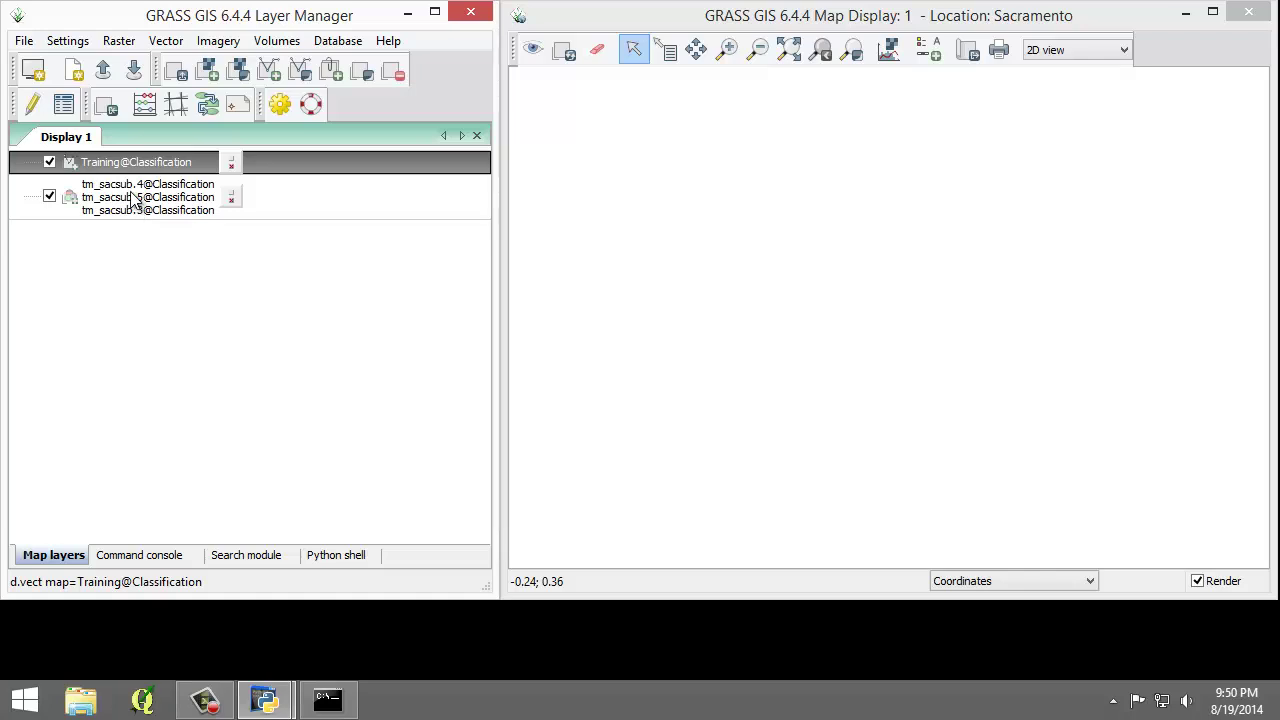
pyautogui.rightClick(134, 197)
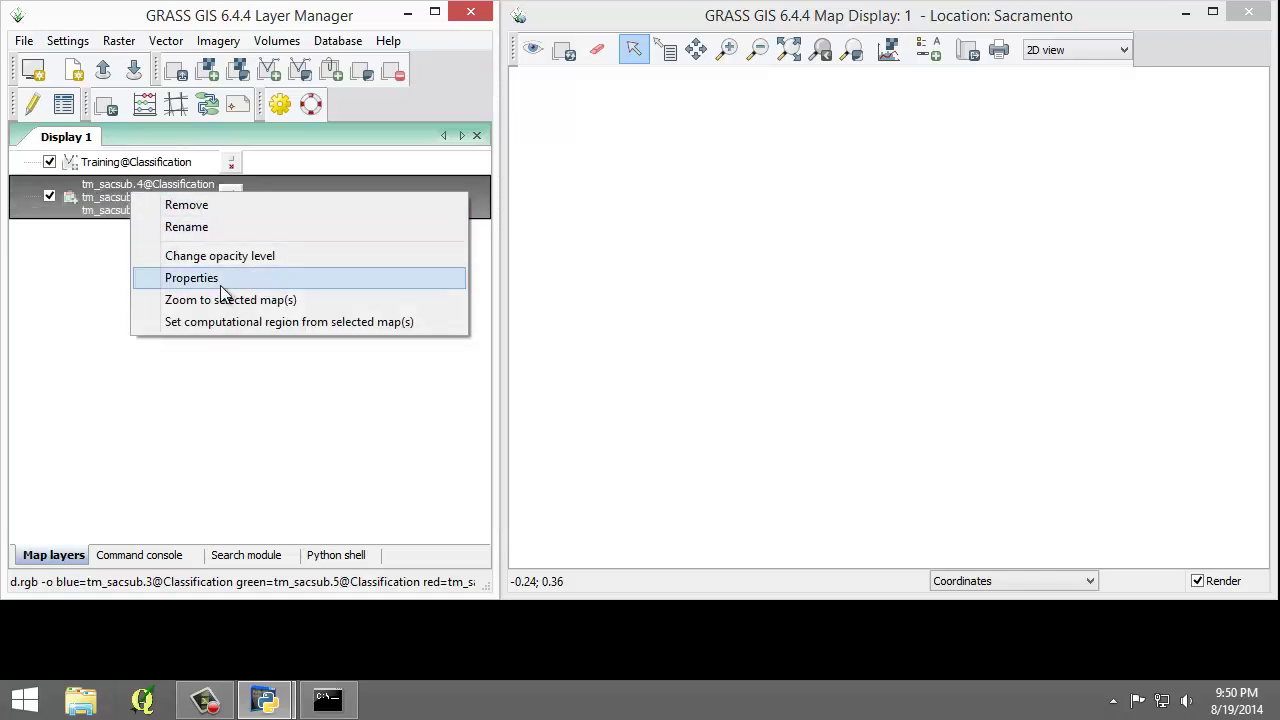
pyautogui.click(285, 300)
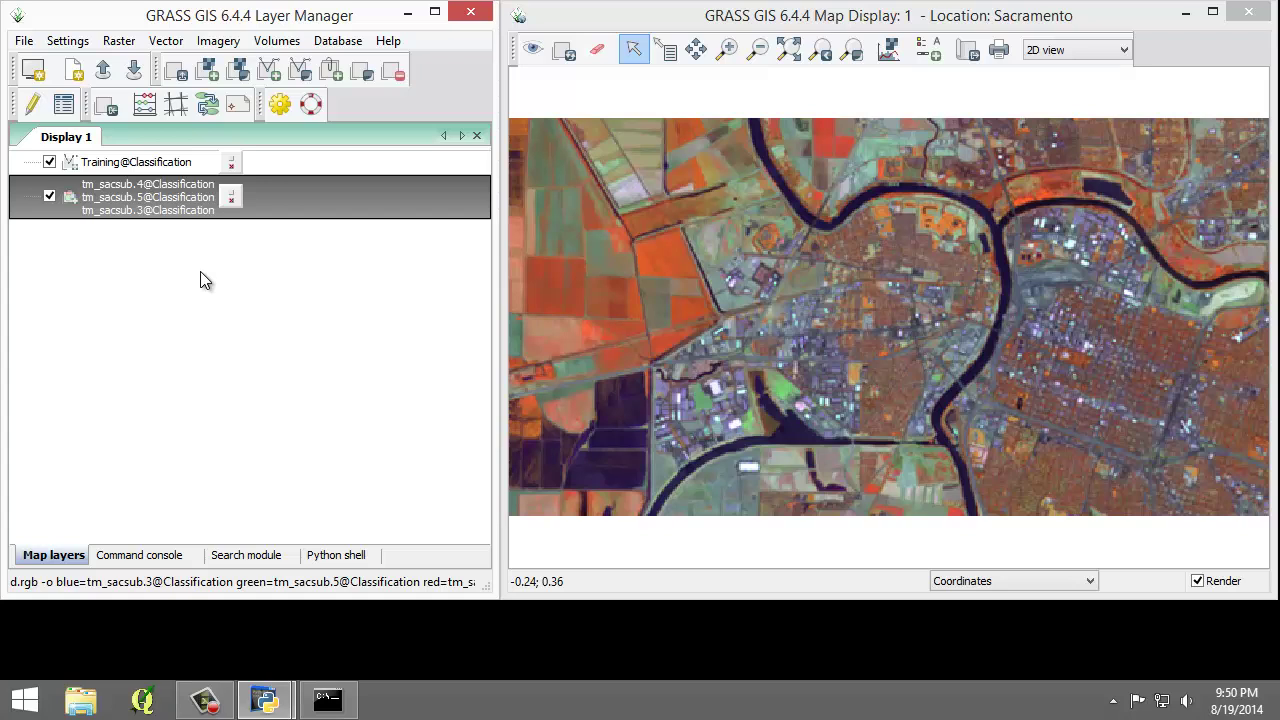
# Start editing the Training layer and digitize a four-sided area just inside the bright orange field west of the city.
pyautogui.rightClick(176, 163)
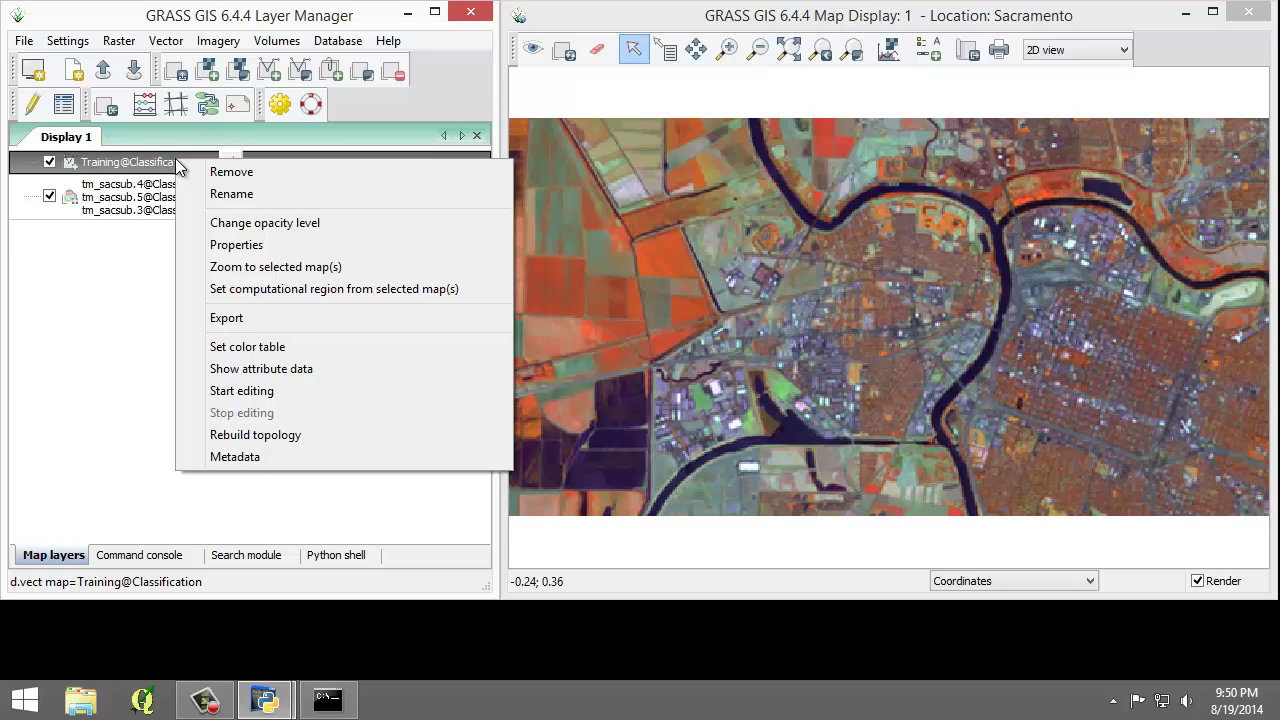
pyautogui.click(269, 390)
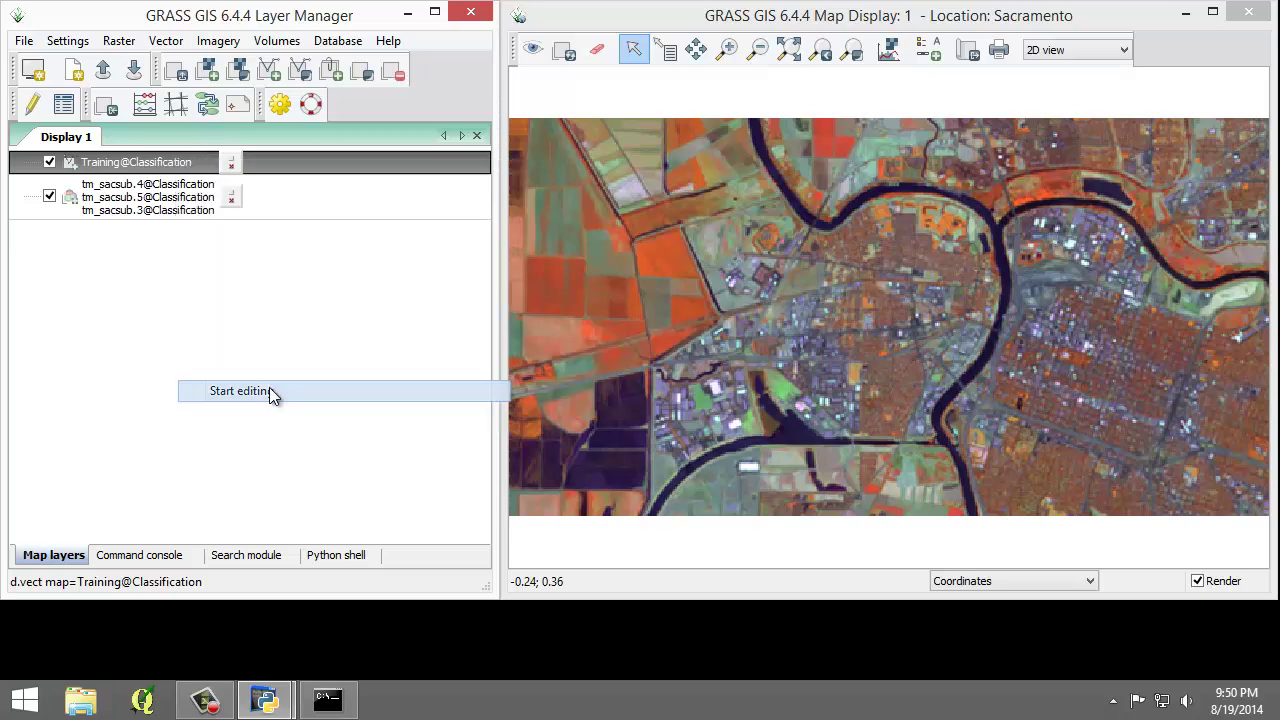
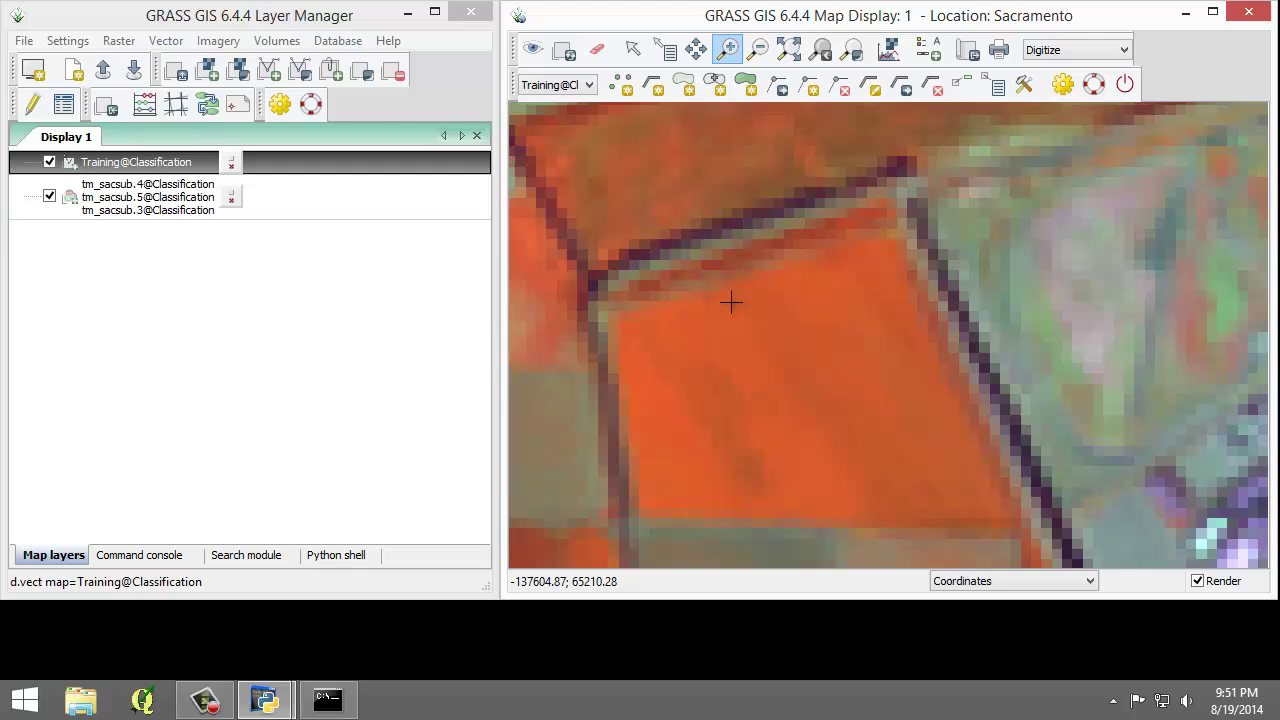
pyautogui.click(752, 85)
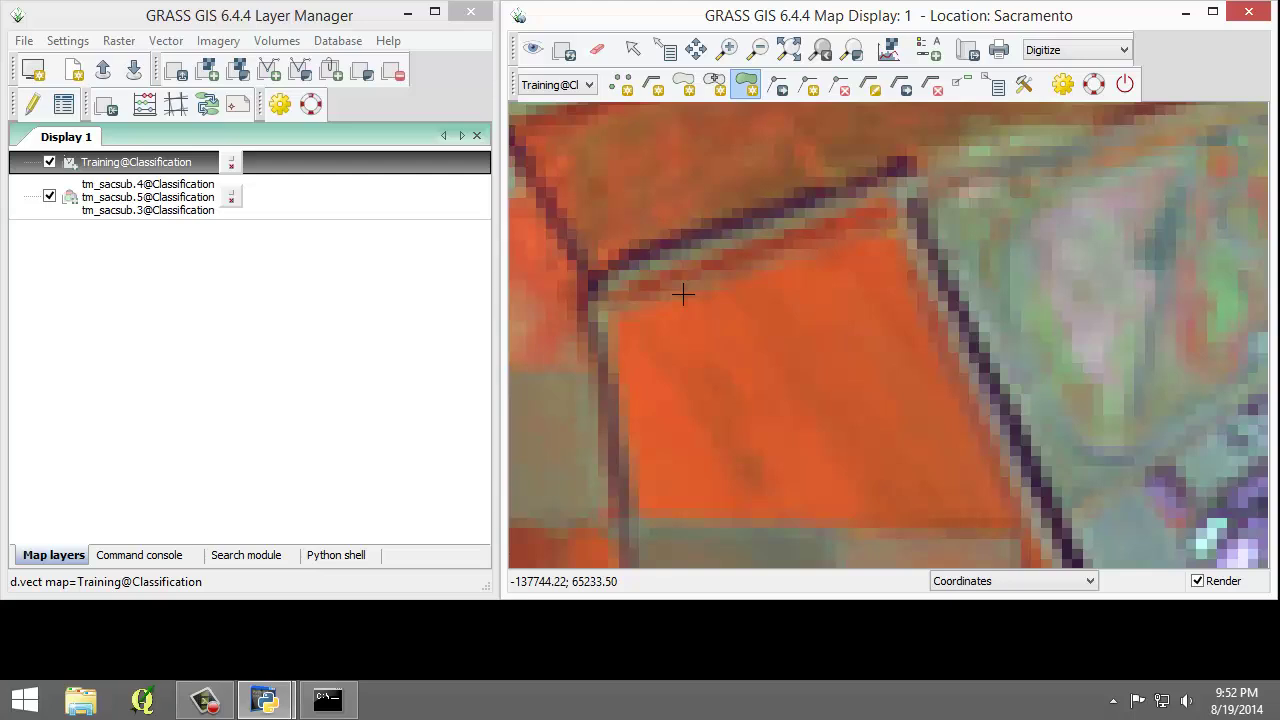
pyautogui.click(626, 332)
pyautogui.click(866, 244)
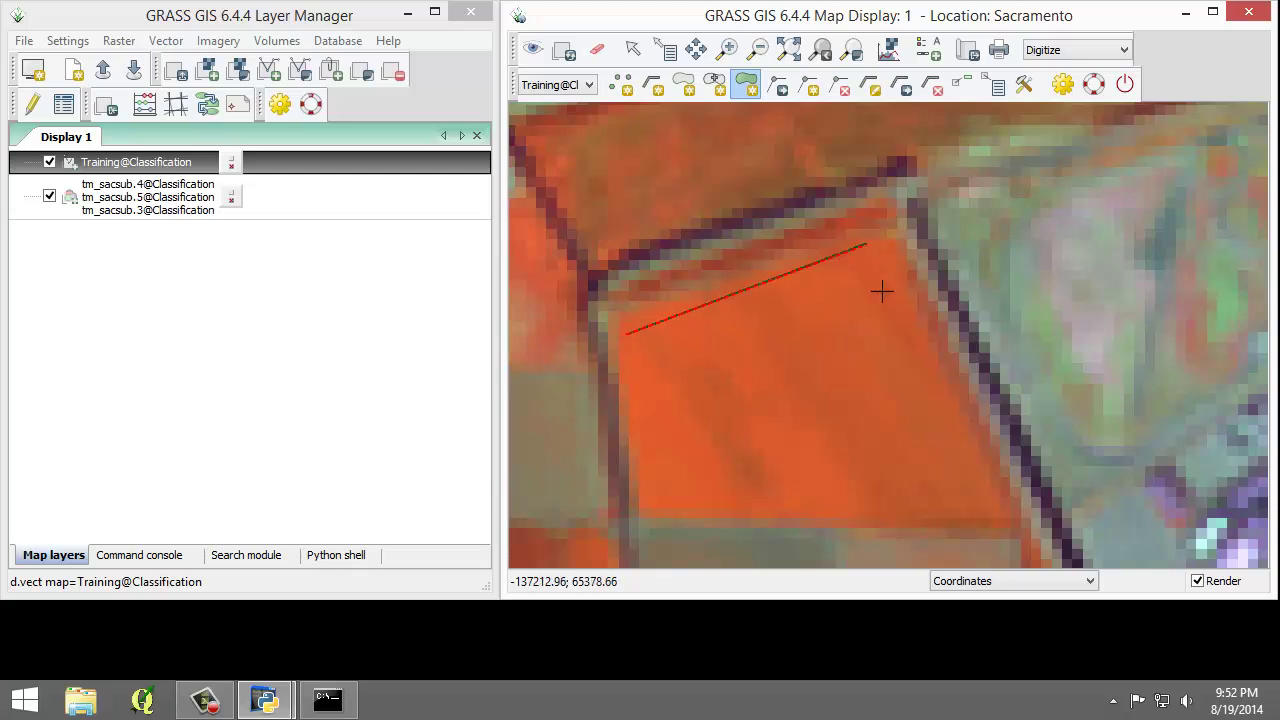
pyautogui.click(987, 500)
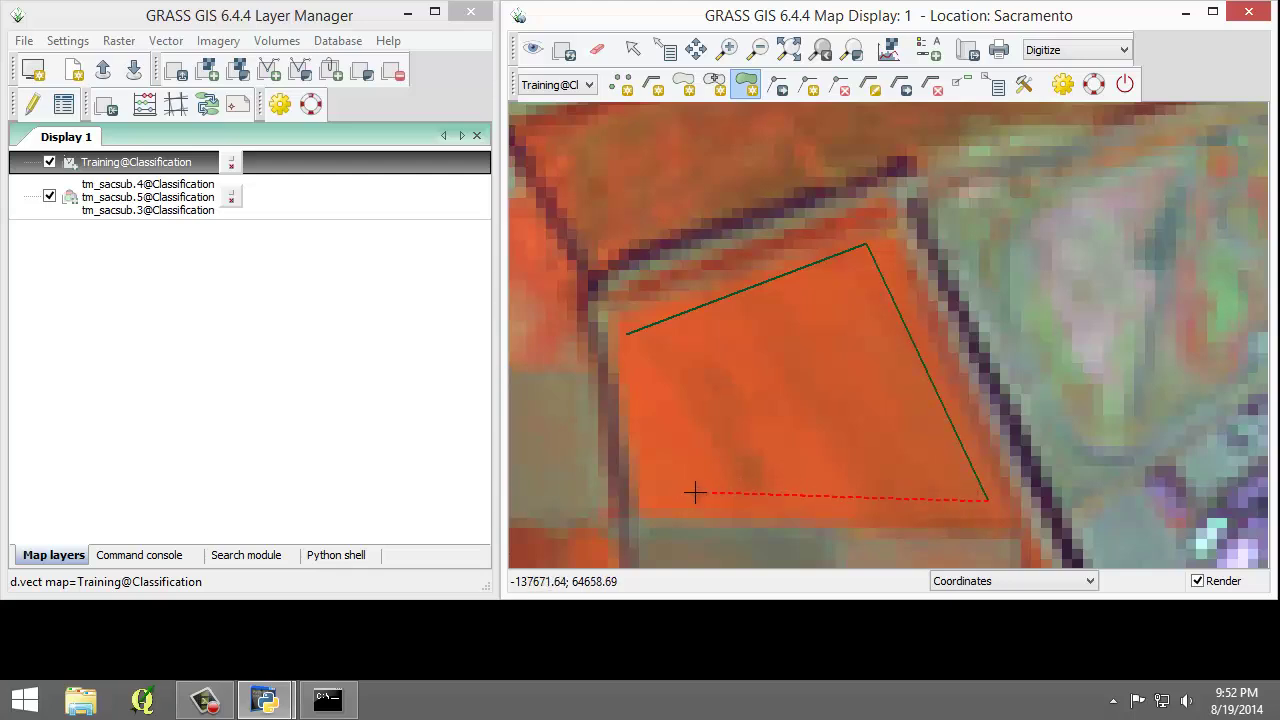
pyautogui.click(649, 502)
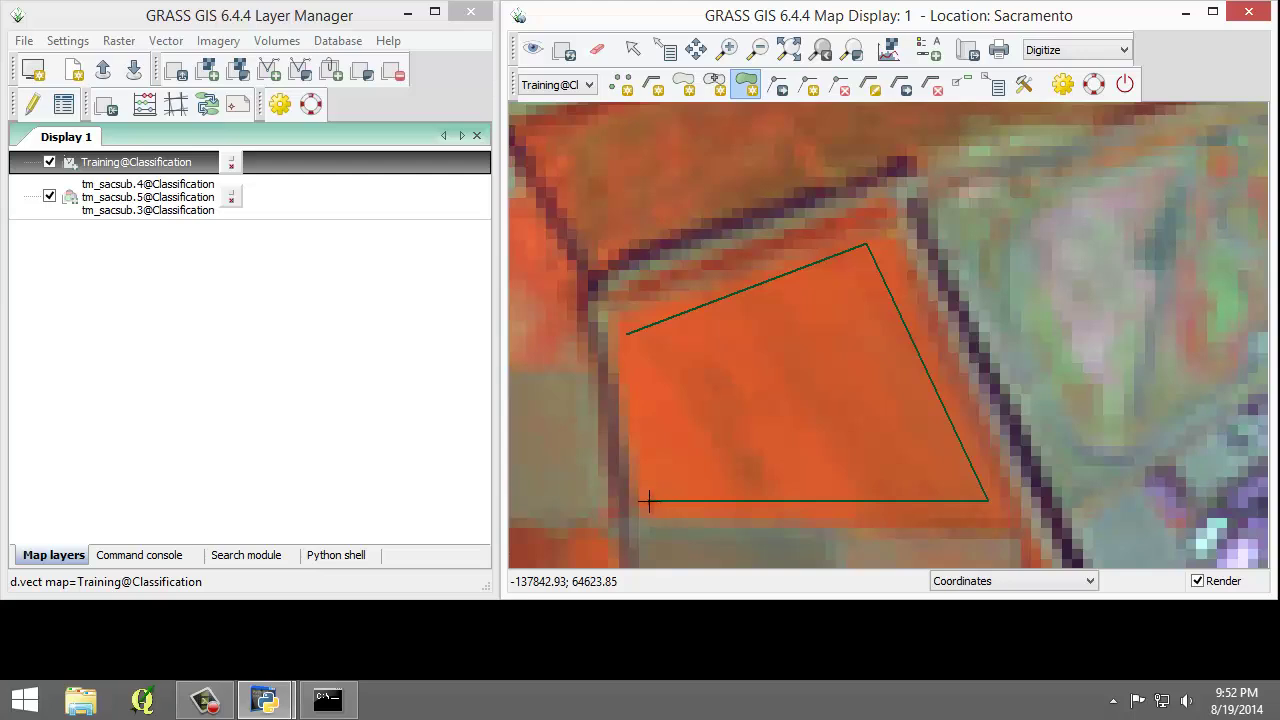
pyautogui.click(627, 332)
pyautogui.rightClick(627, 332)
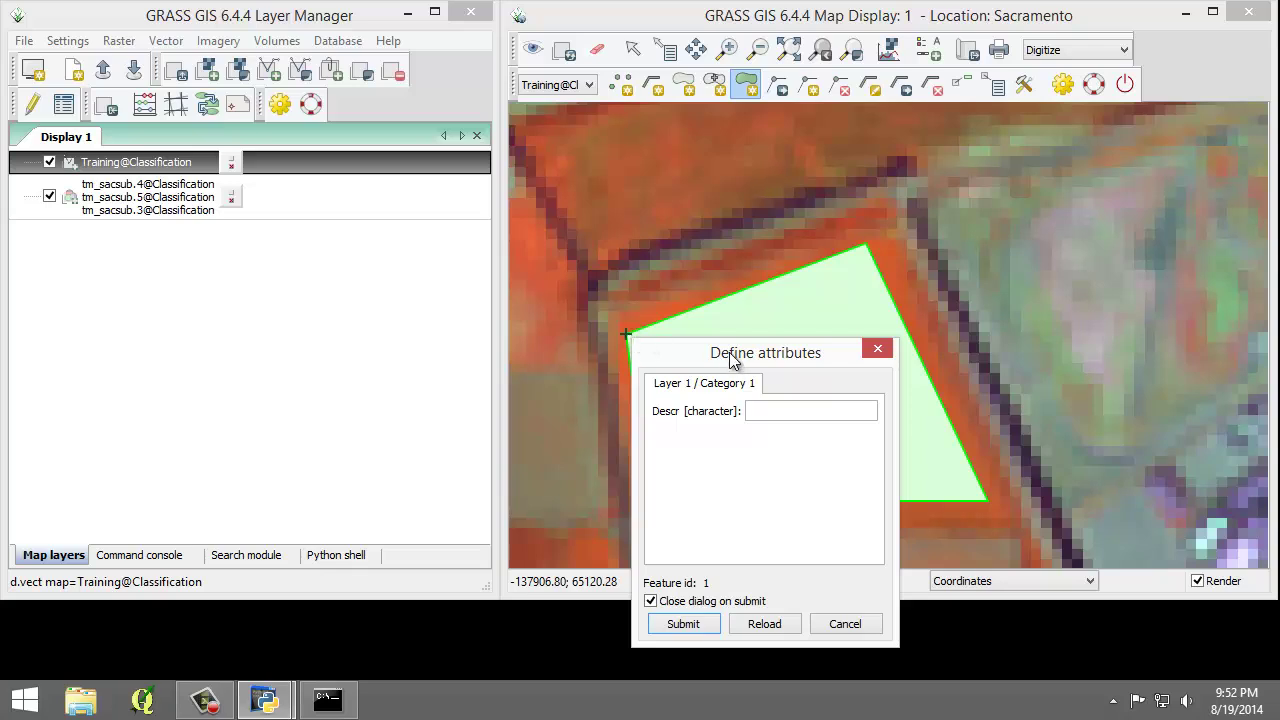
# Set the orange field area's Descr attribute to AG1 and submit it.
pyautogui.moveTo(724, 353); pyautogui.dragTo(611, 213)
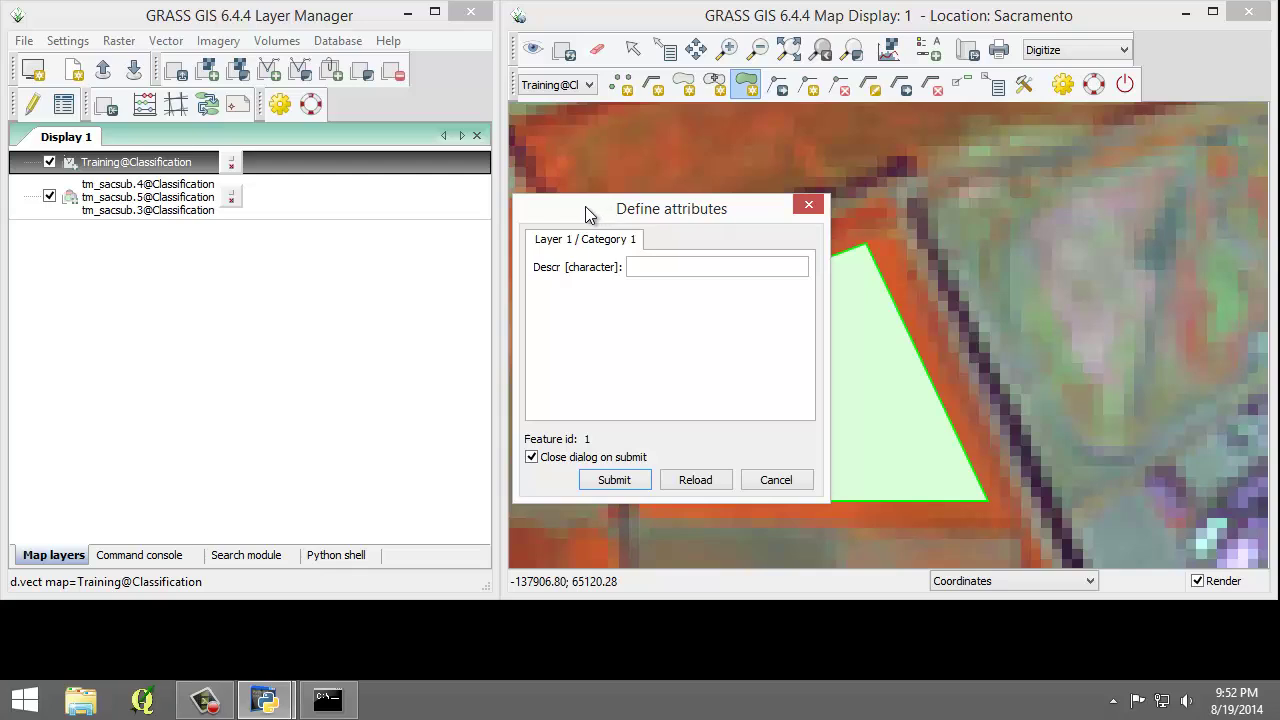
pyautogui.click(643, 270)
pyautogui.write('AGR')
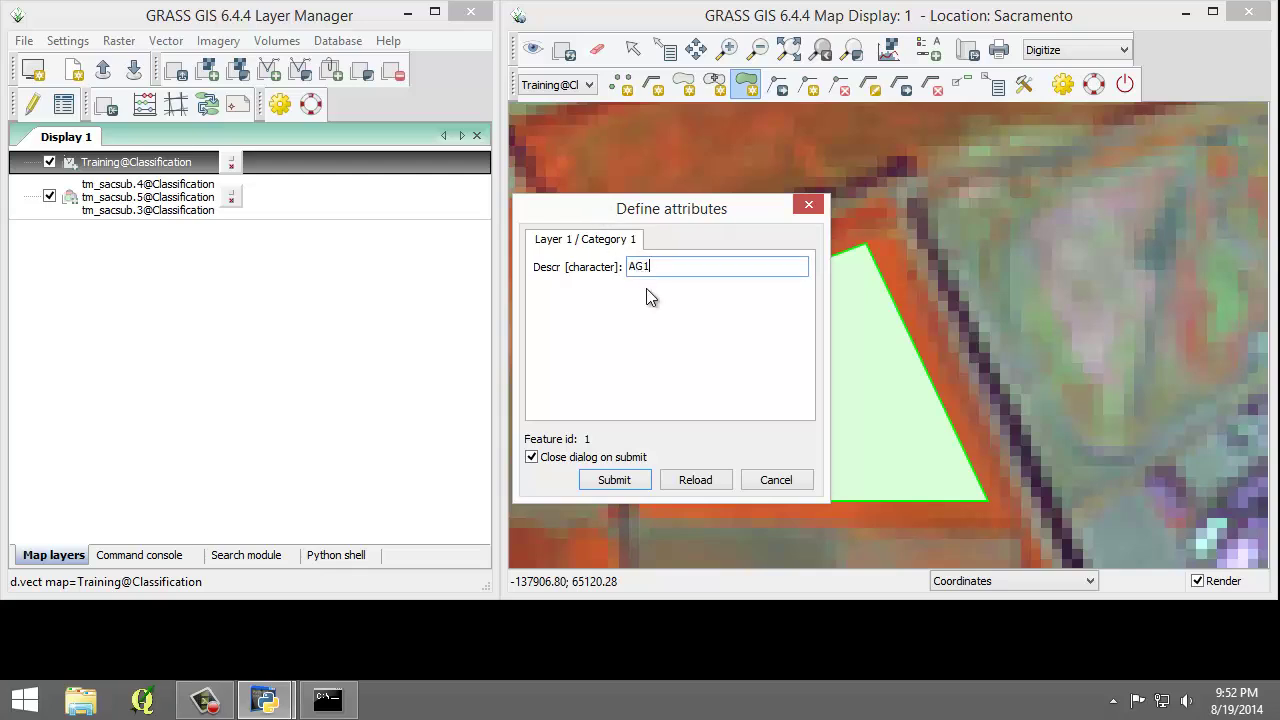
pyautogui.click(616, 481)
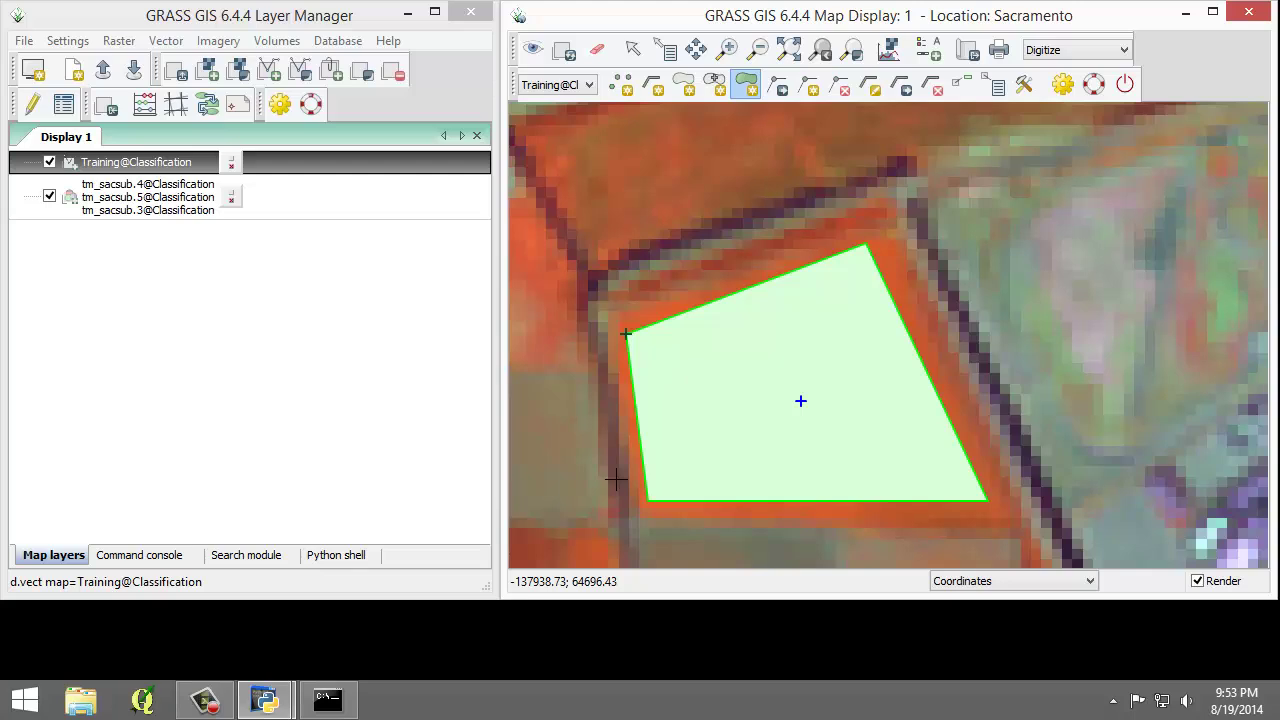
# Digitize a triangular area inside the dark water basin where the channels meet, south of the orange field.
pyautogui.click(789, 52)
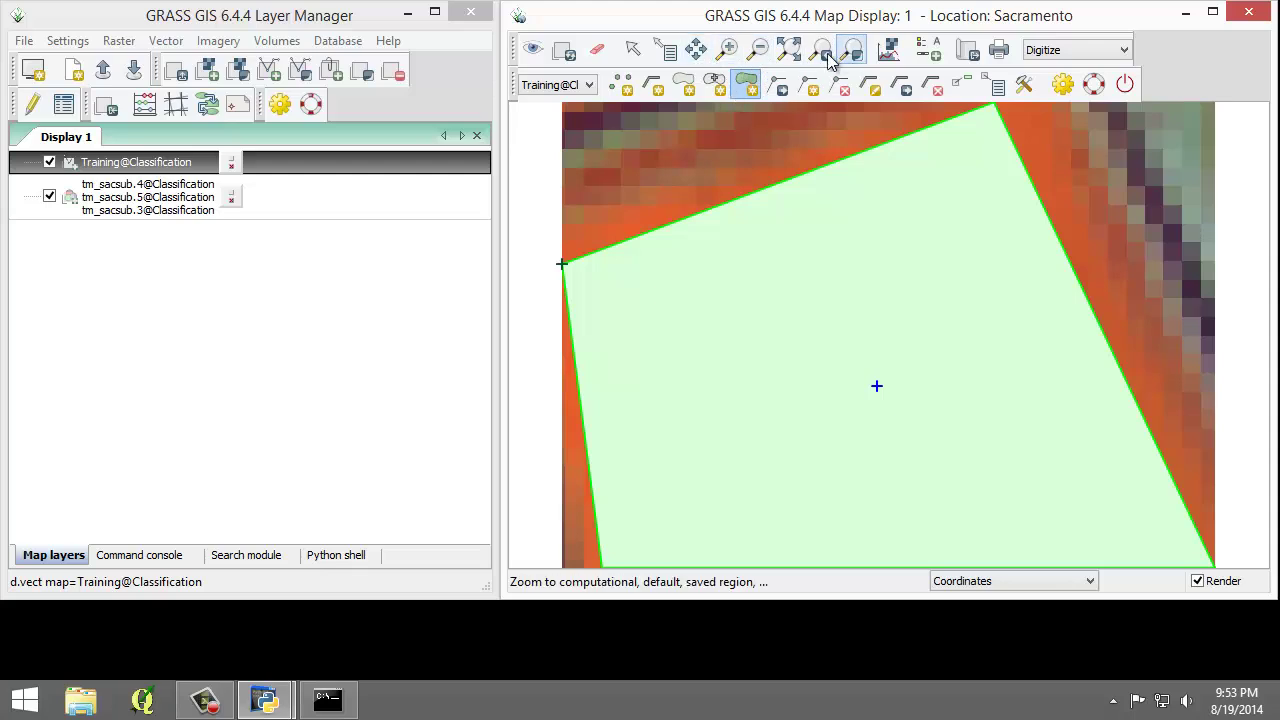
pyautogui.click(821, 52)
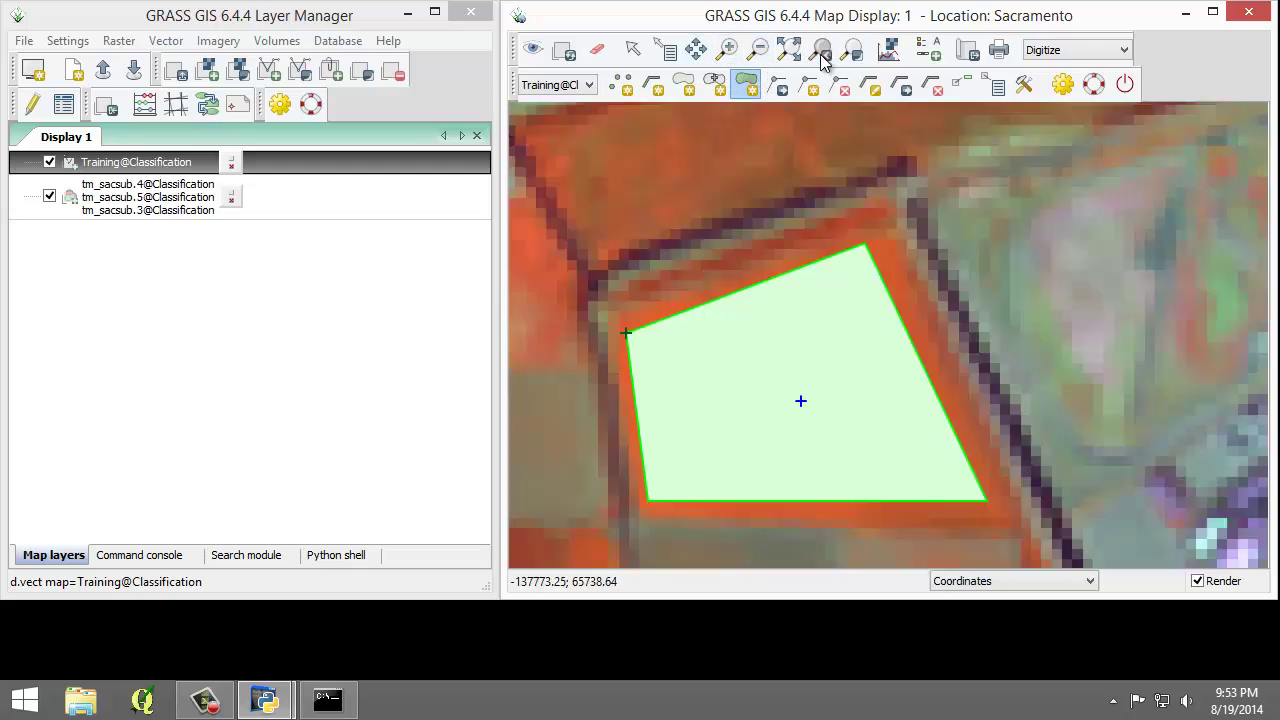
pyautogui.click(758, 50)
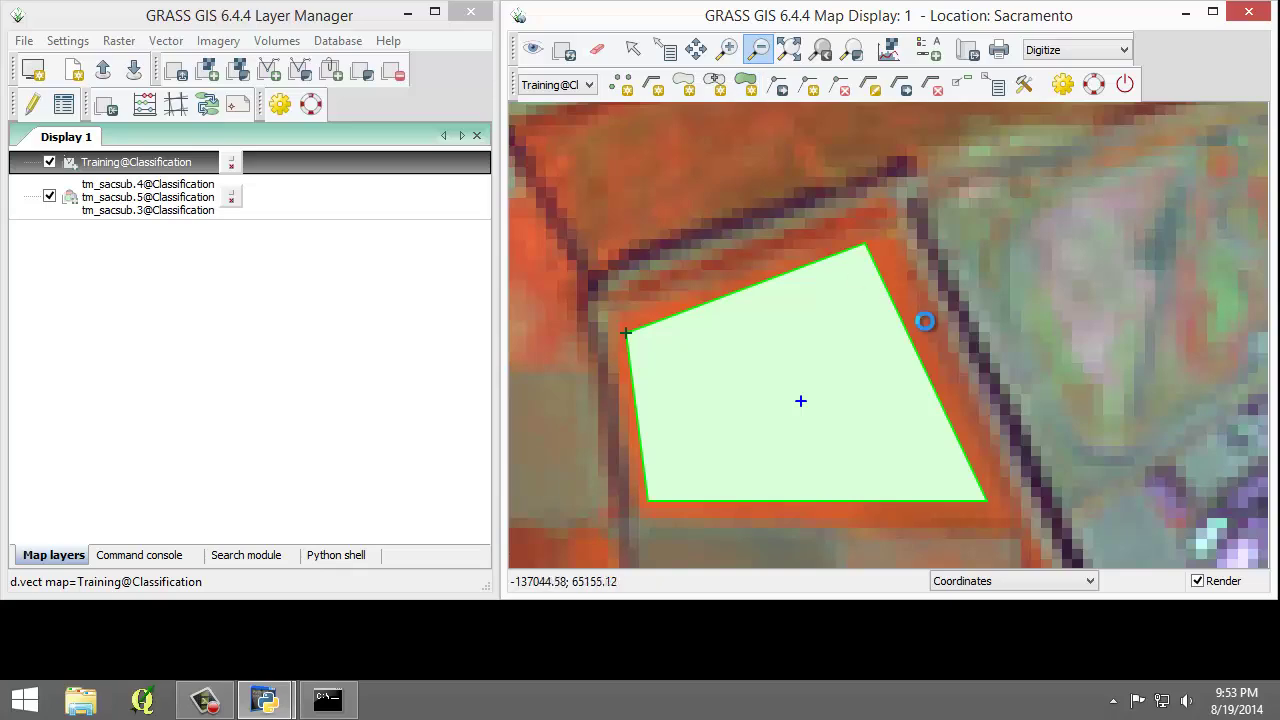
pyautogui.click(925, 321)
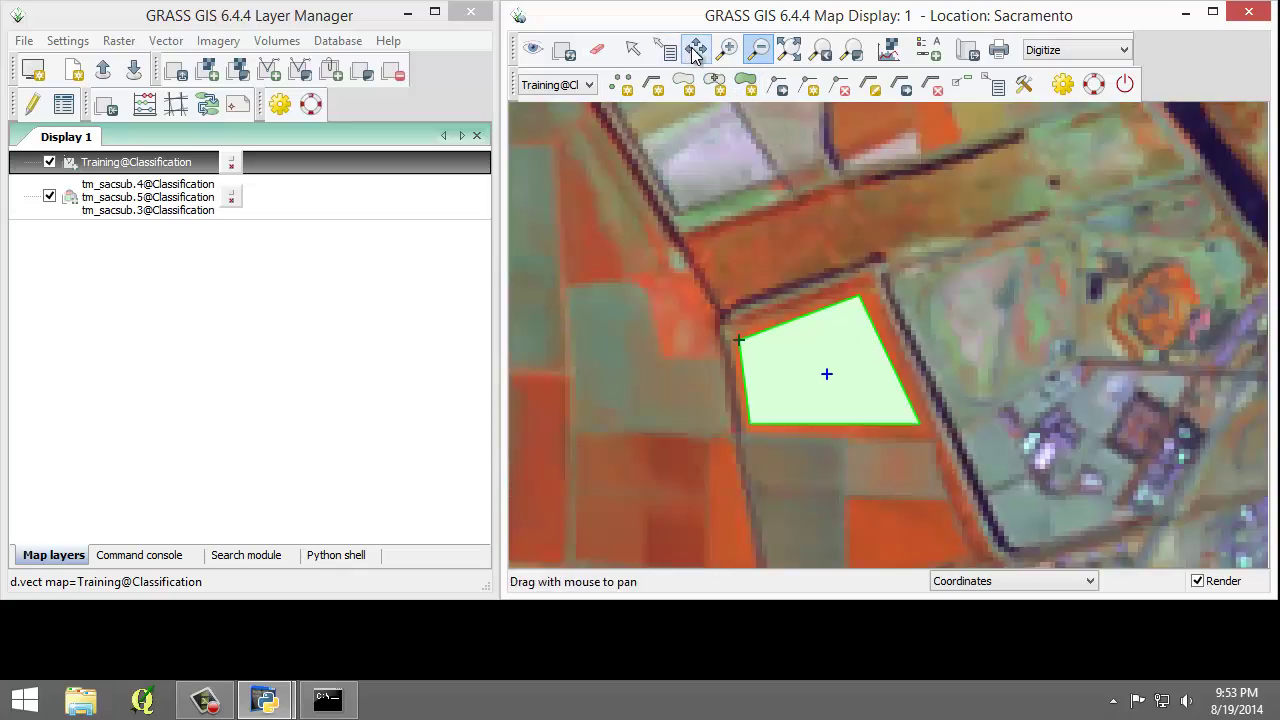
pyautogui.click(1022, 417)
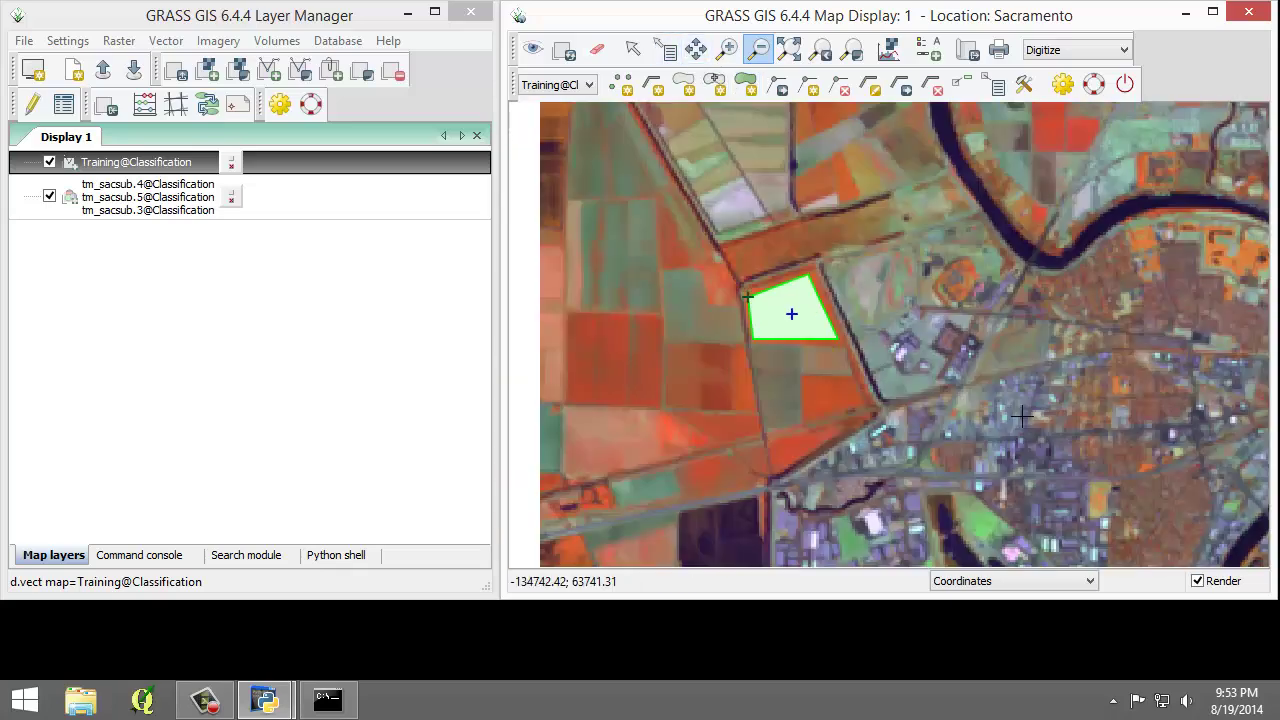
pyautogui.click(1060, 383)
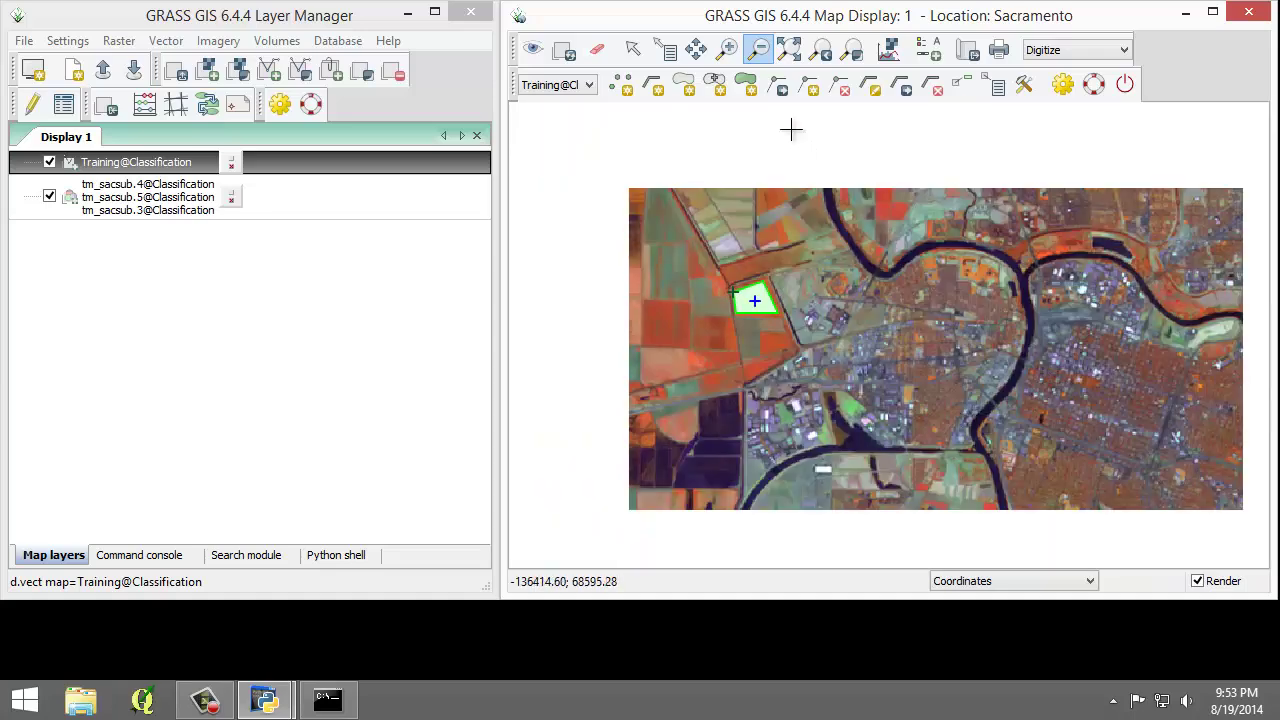
pyautogui.click(726, 49)
pyautogui.moveTo(825, 409); pyautogui.dragTo(903, 462)
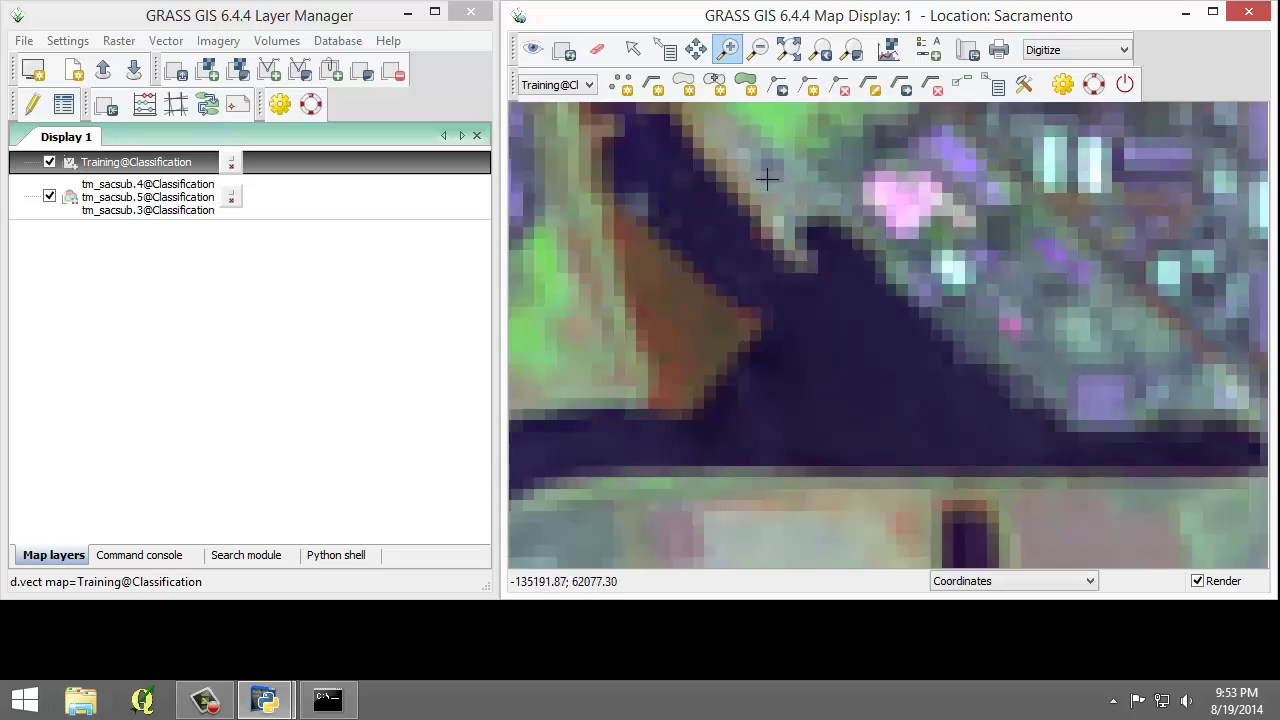
pyautogui.click(746, 85)
pyautogui.click(838, 276)
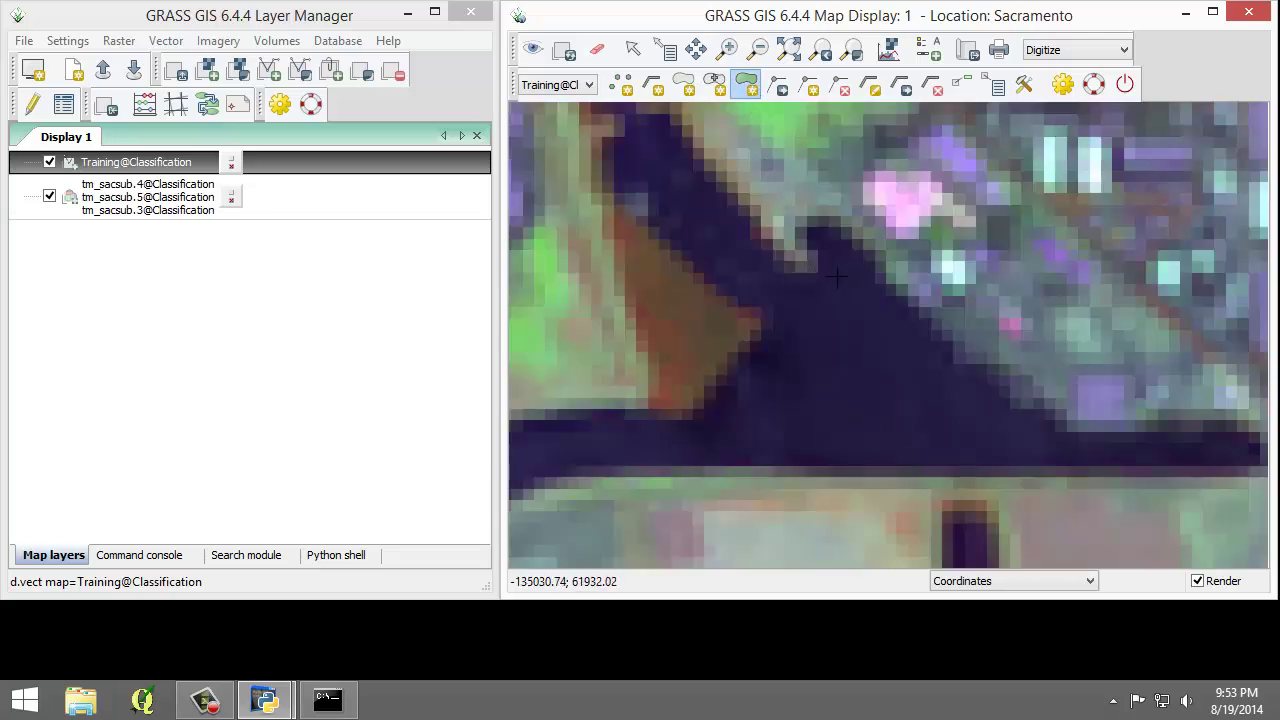
pyautogui.click(1040, 449)
pyautogui.click(712, 449)
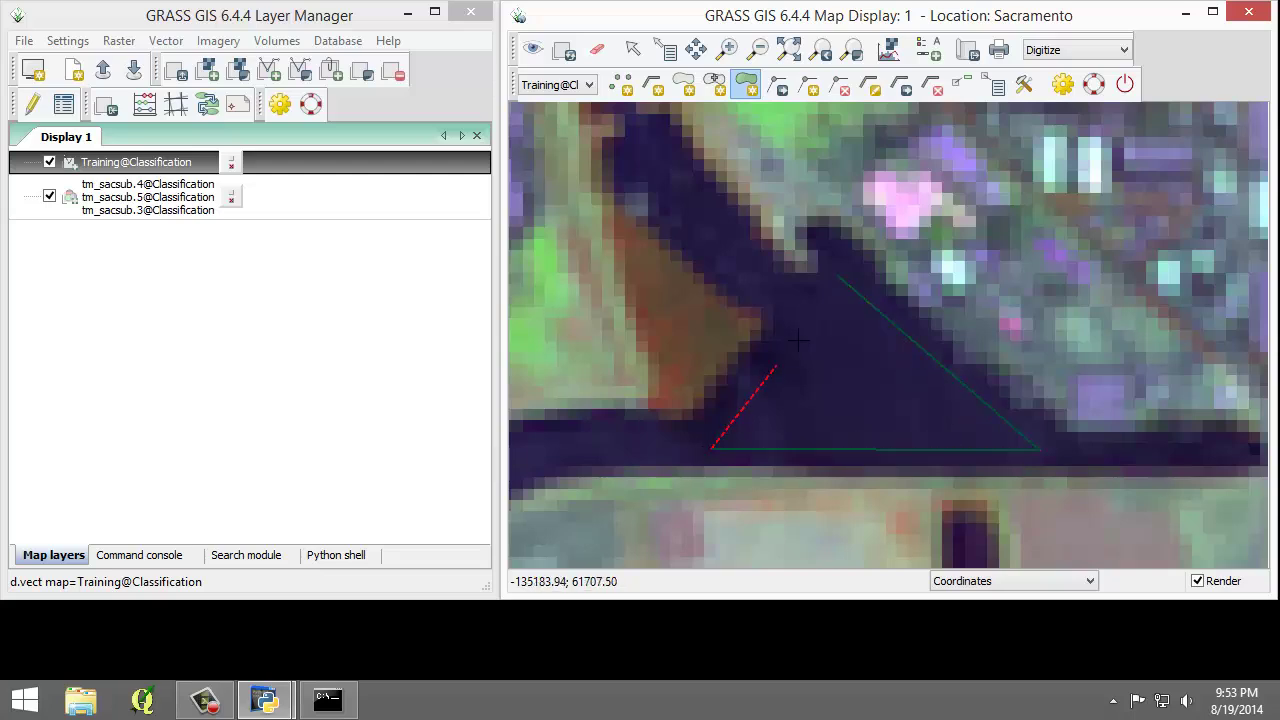
pyautogui.rightClick(837, 278)
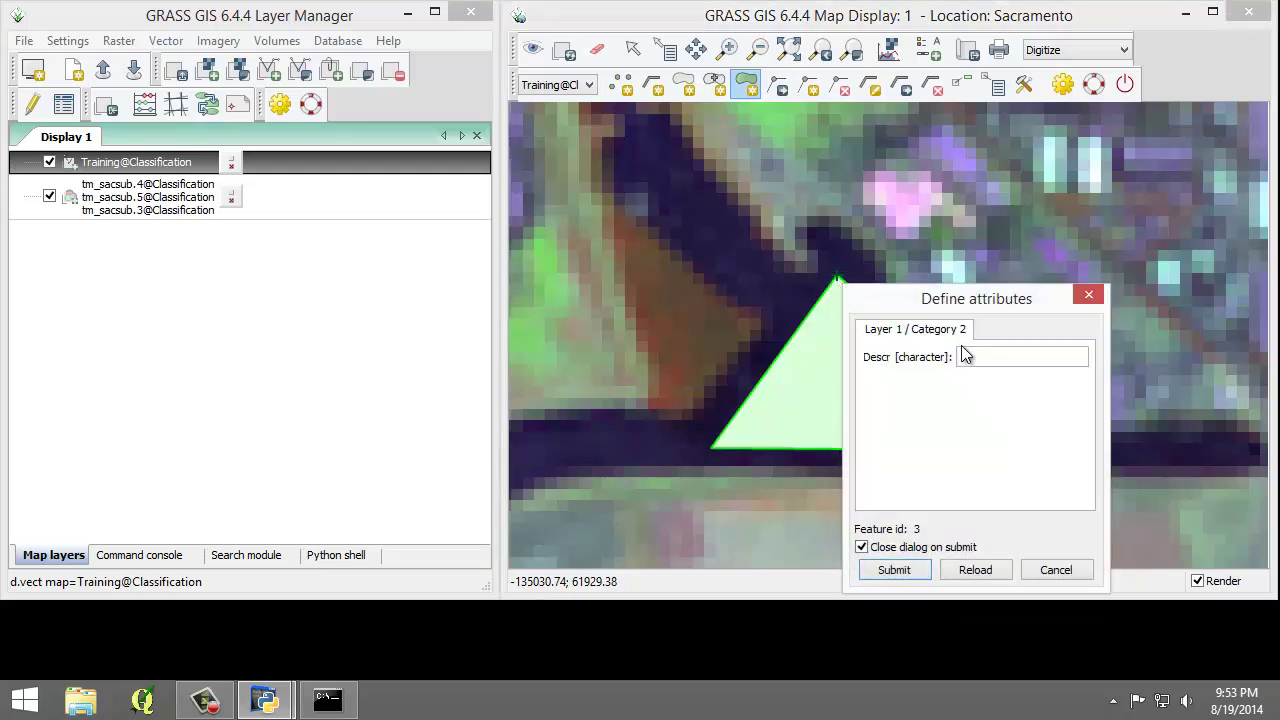
# Set the water area's Descr attribute to WATER1 and submit it.
pyautogui.click(963, 356)
pyautogui.write('WATER1')
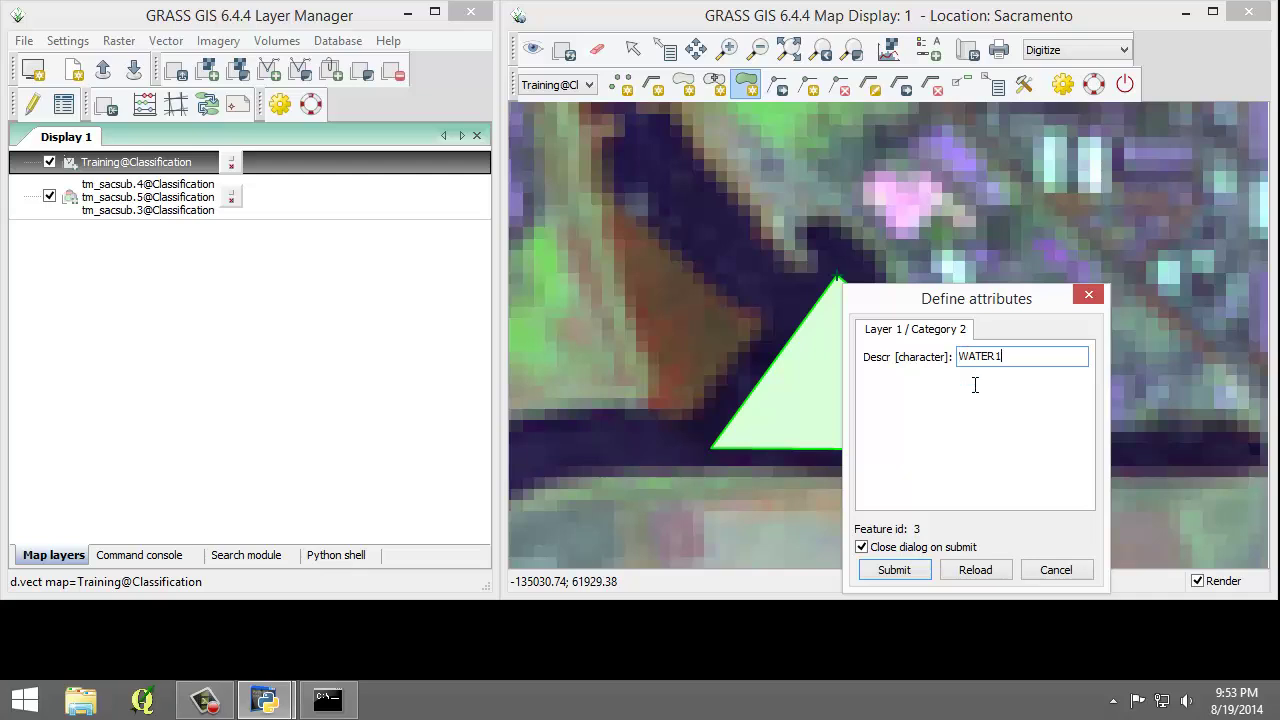
pyautogui.click(900, 569)
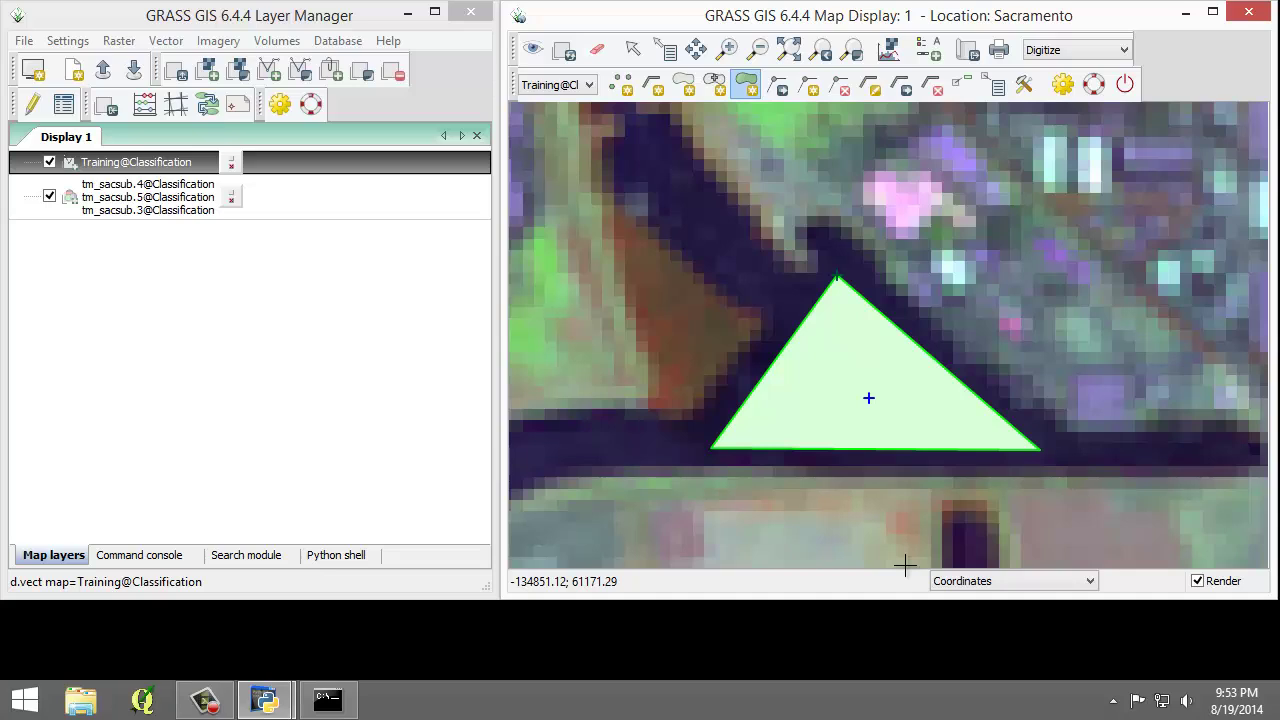
# Digitize a tall rectangular area inside the narrow green field on the composite's western edge.
pyautogui.click(822, 52)
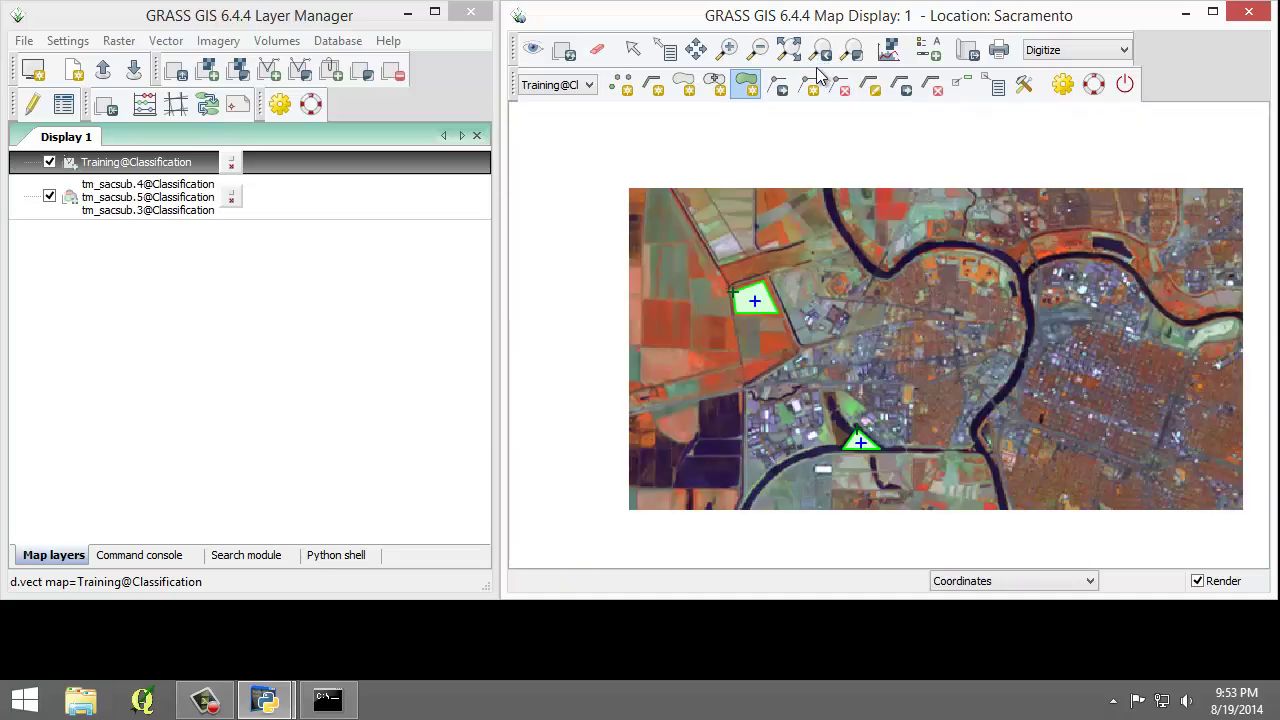
pyautogui.click(729, 51)
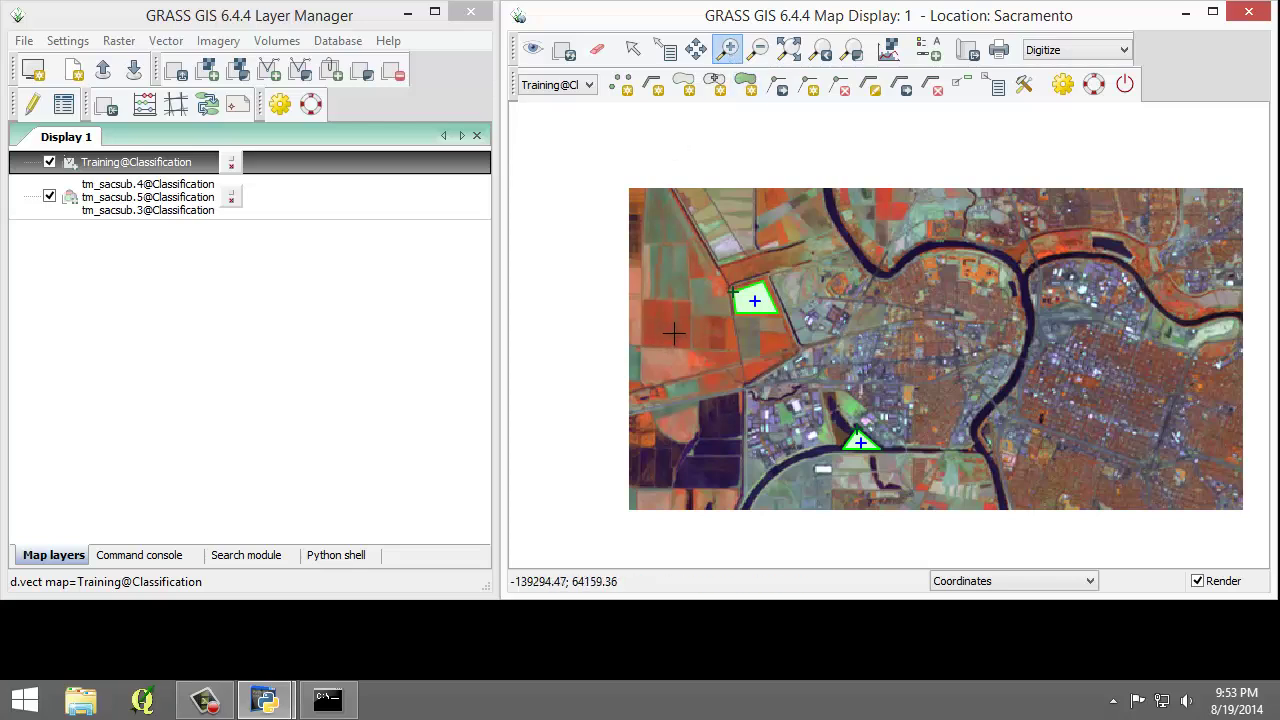
pyautogui.moveTo(632, 334); pyautogui.dragTo(600, 400)
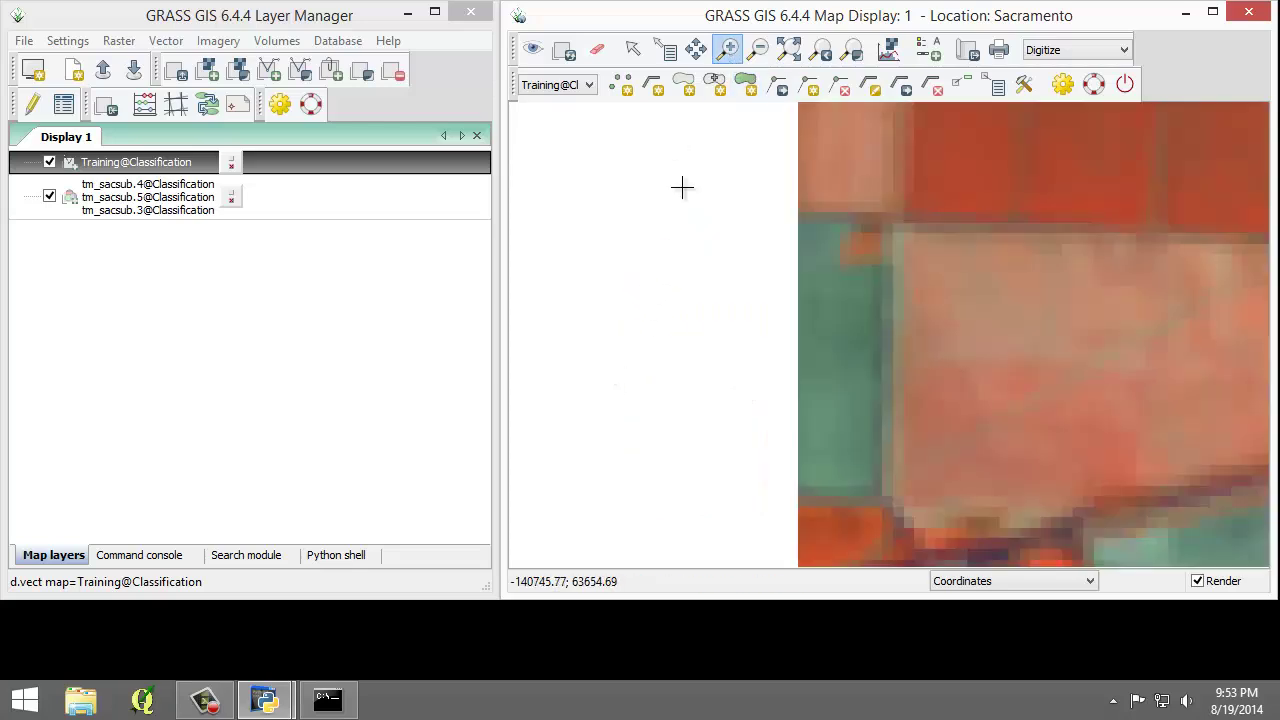
pyautogui.click(742, 88)
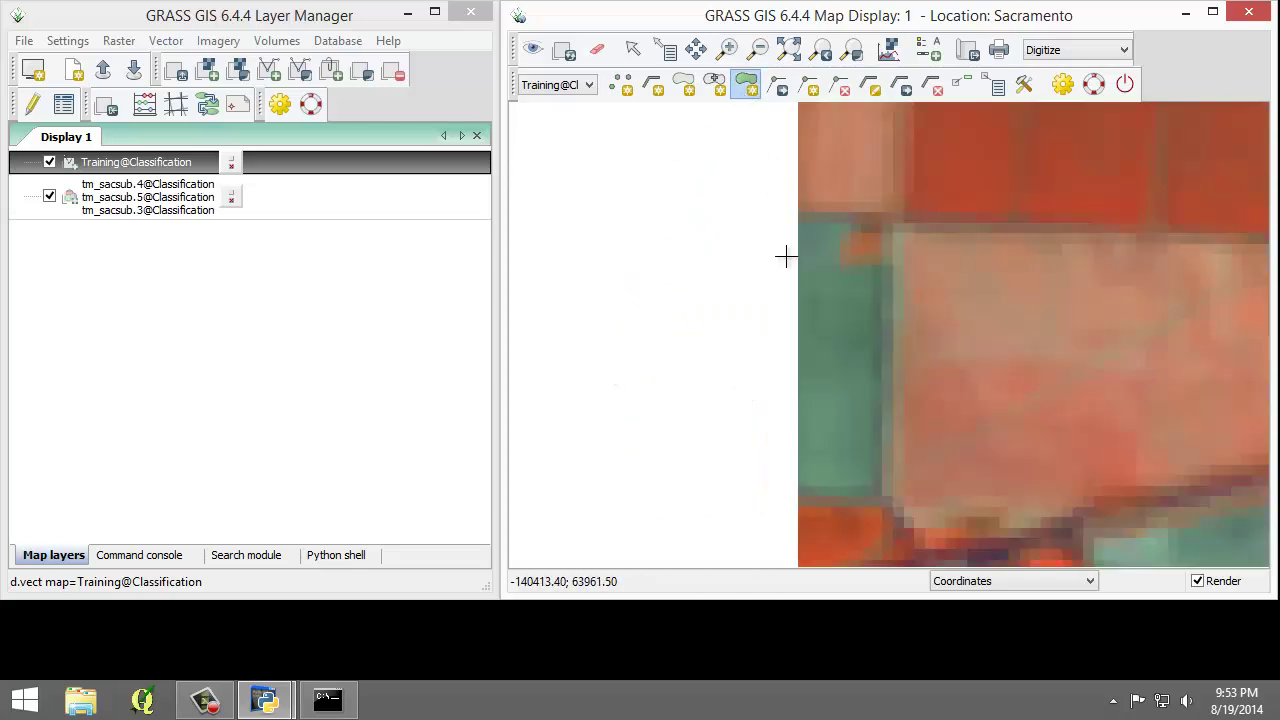
pyautogui.click(867, 480)
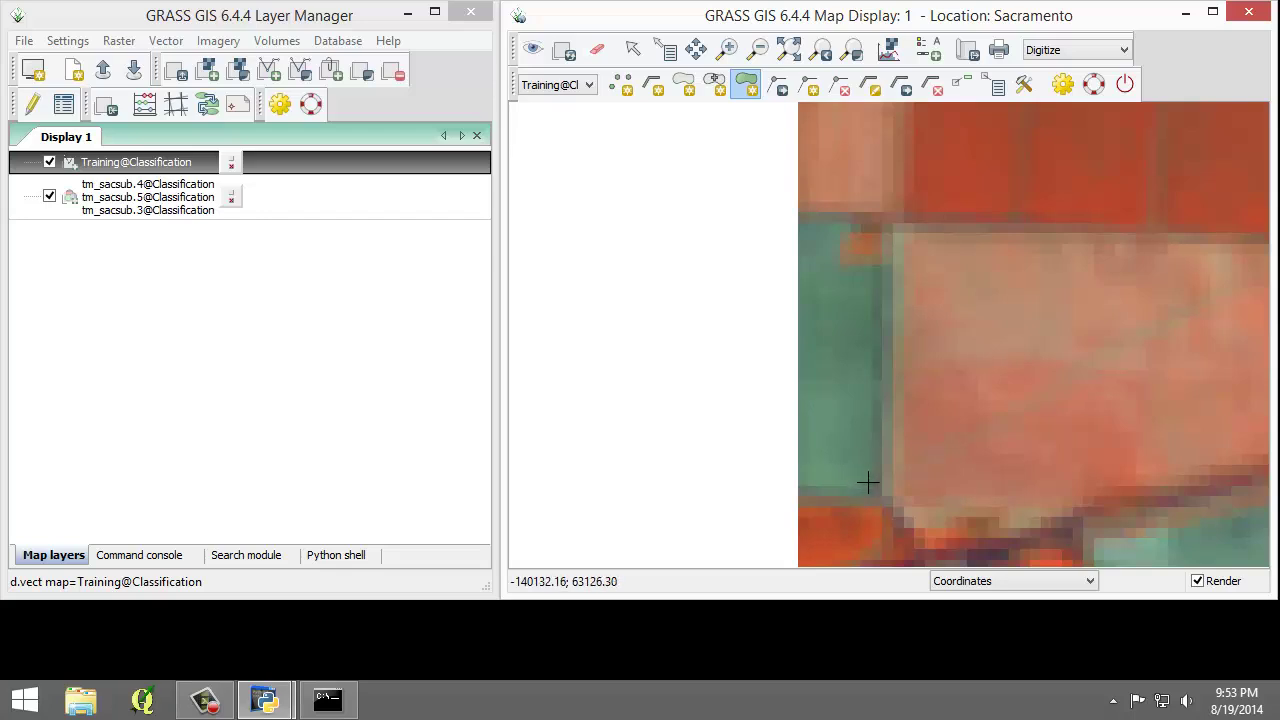
pyautogui.click(800, 480)
pyautogui.click(800, 268)
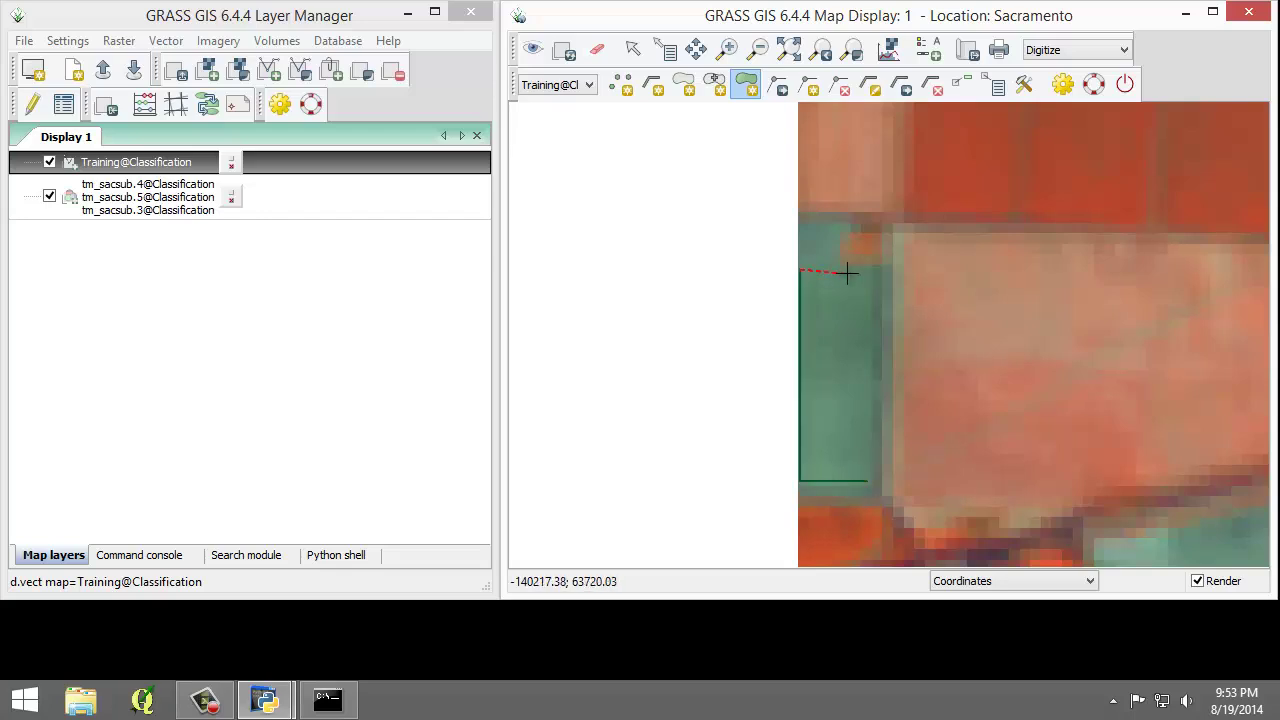
pyautogui.click(866, 268)
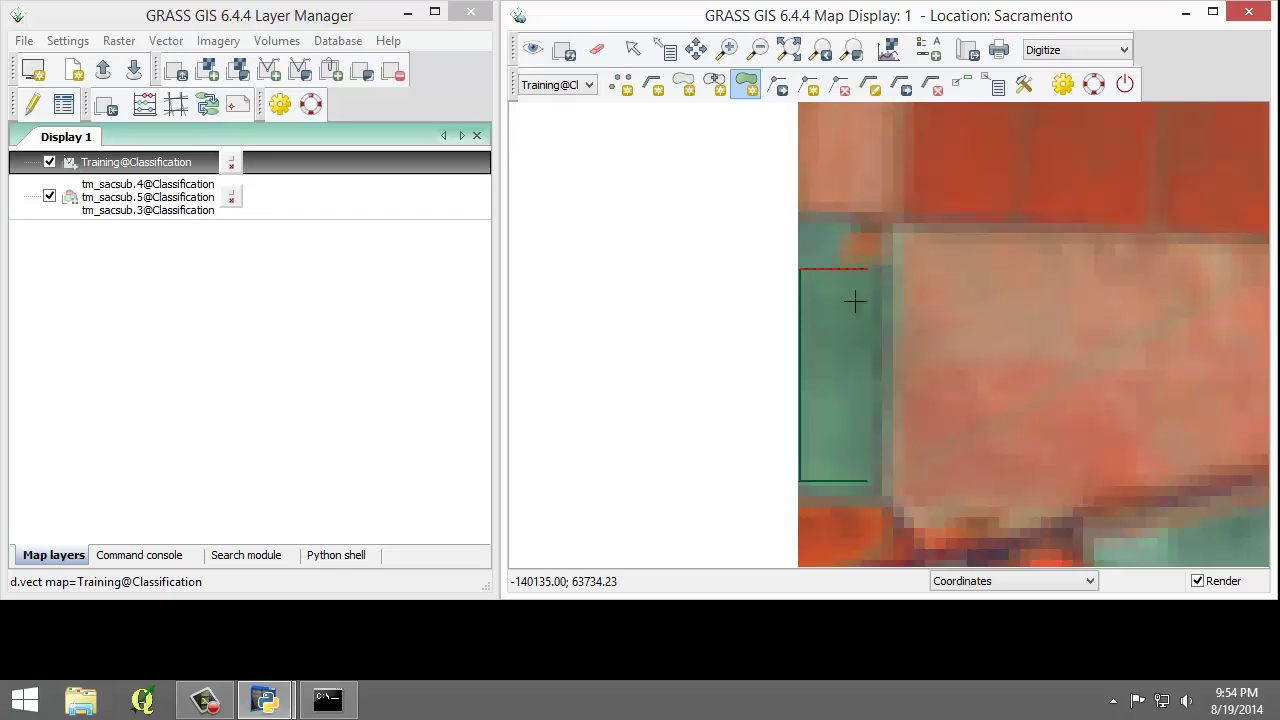
pyautogui.click(867, 480)
pyautogui.rightClick(867, 480)
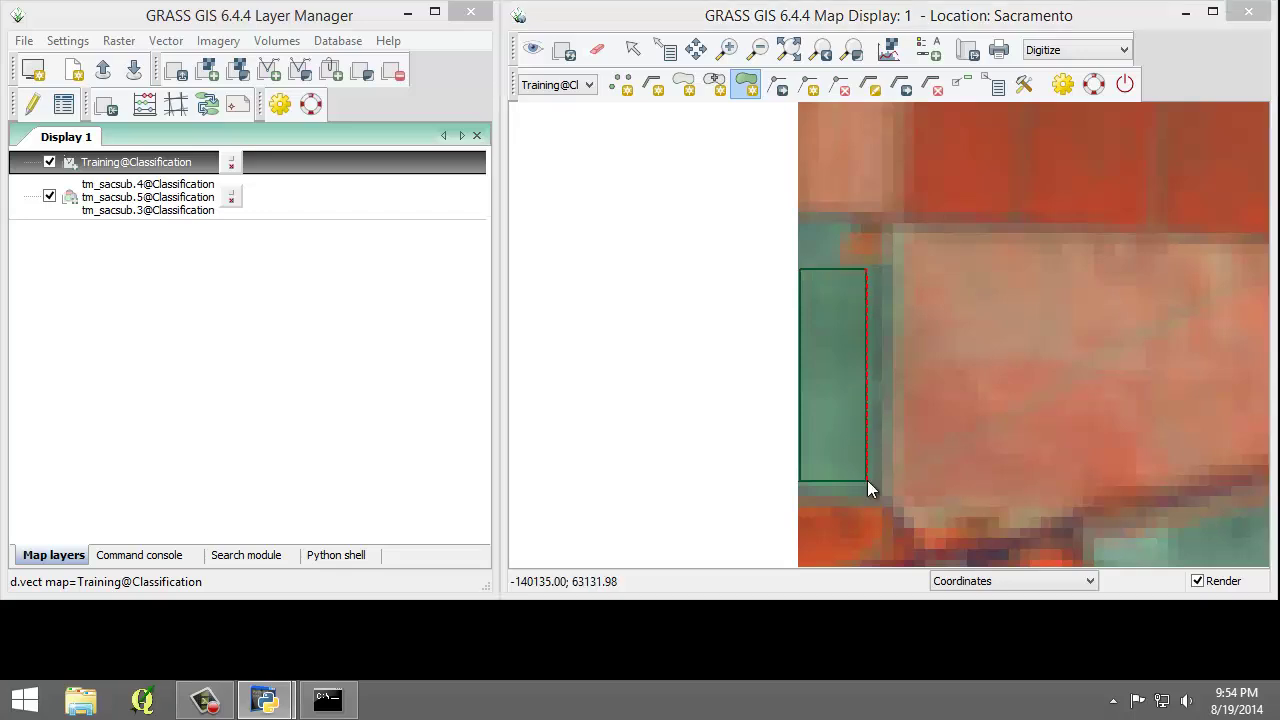
# Set the green field area's Descr attribute to GRASS1 and submit it.
pyautogui.click(1020, 556)
pyautogui.write('GRASS_')
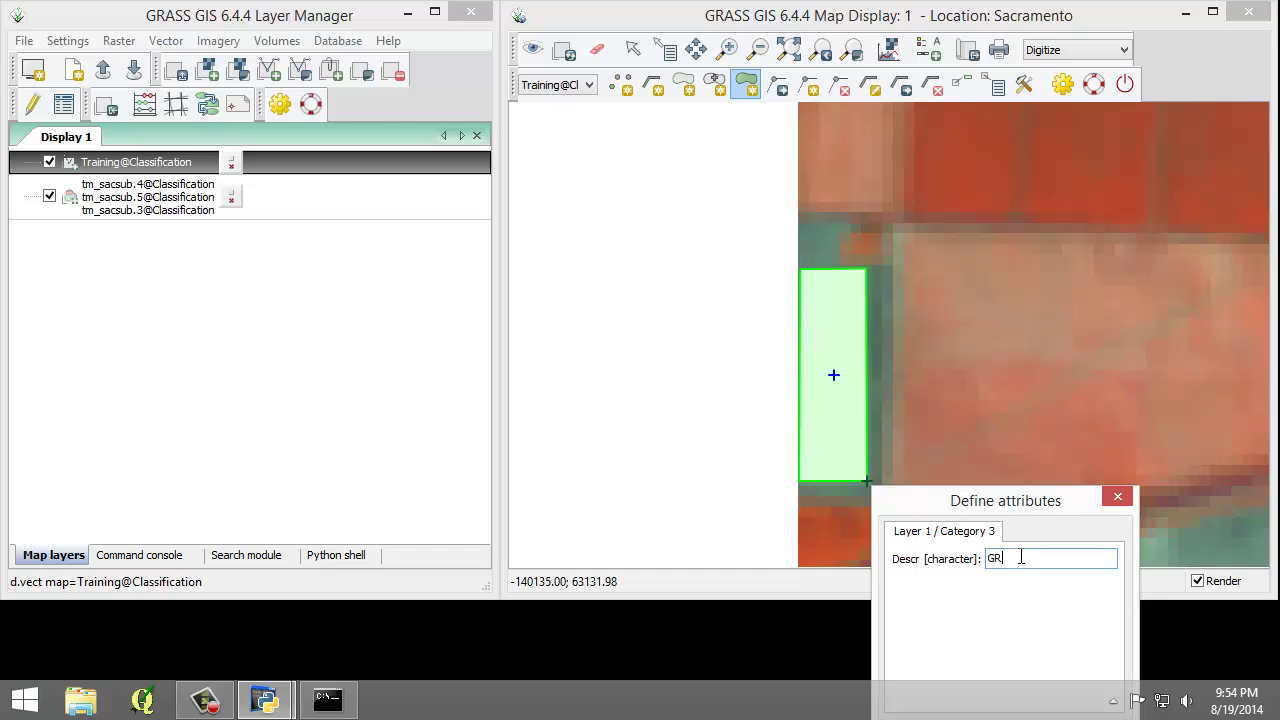
pyautogui.moveTo(1035, 505); pyautogui.dragTo(735, 160)
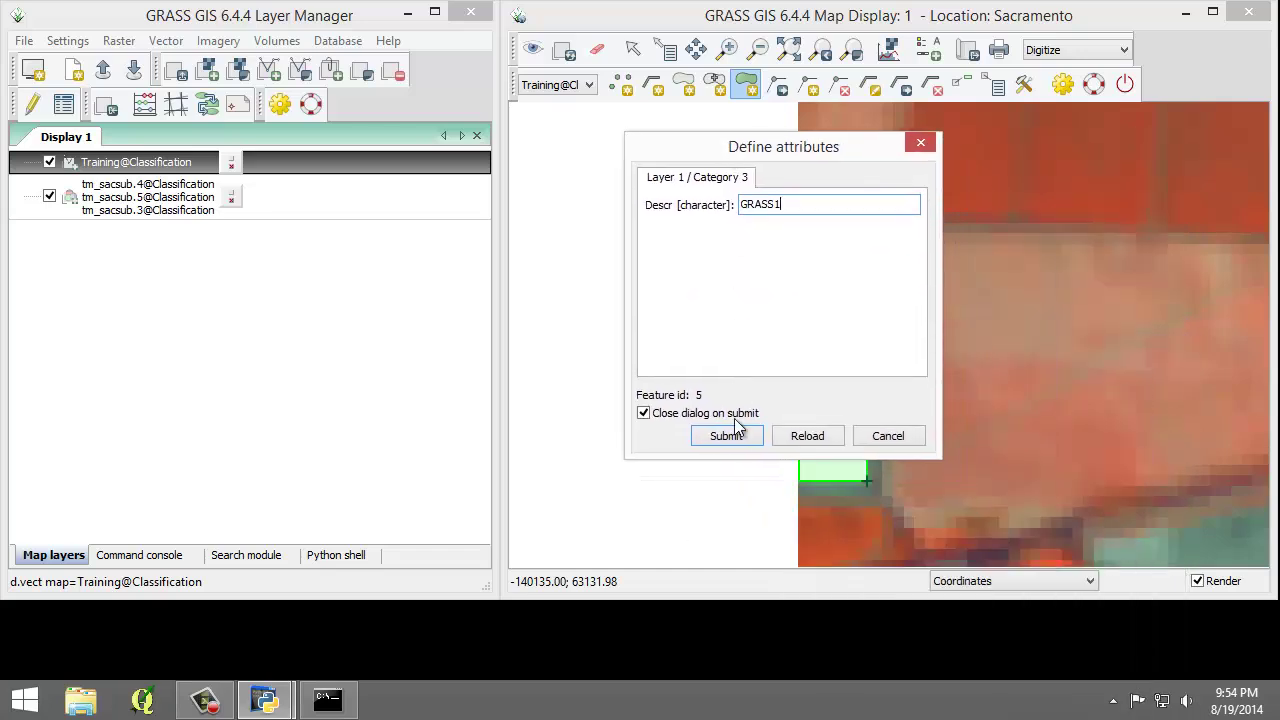
pyautogui.click(742, 452)
# Digitize a six-sided area inside the rust-orange patch just northwest of the river confluence and submit its Descr attribute as FOREST1.
pyautogui.click(829, 53)
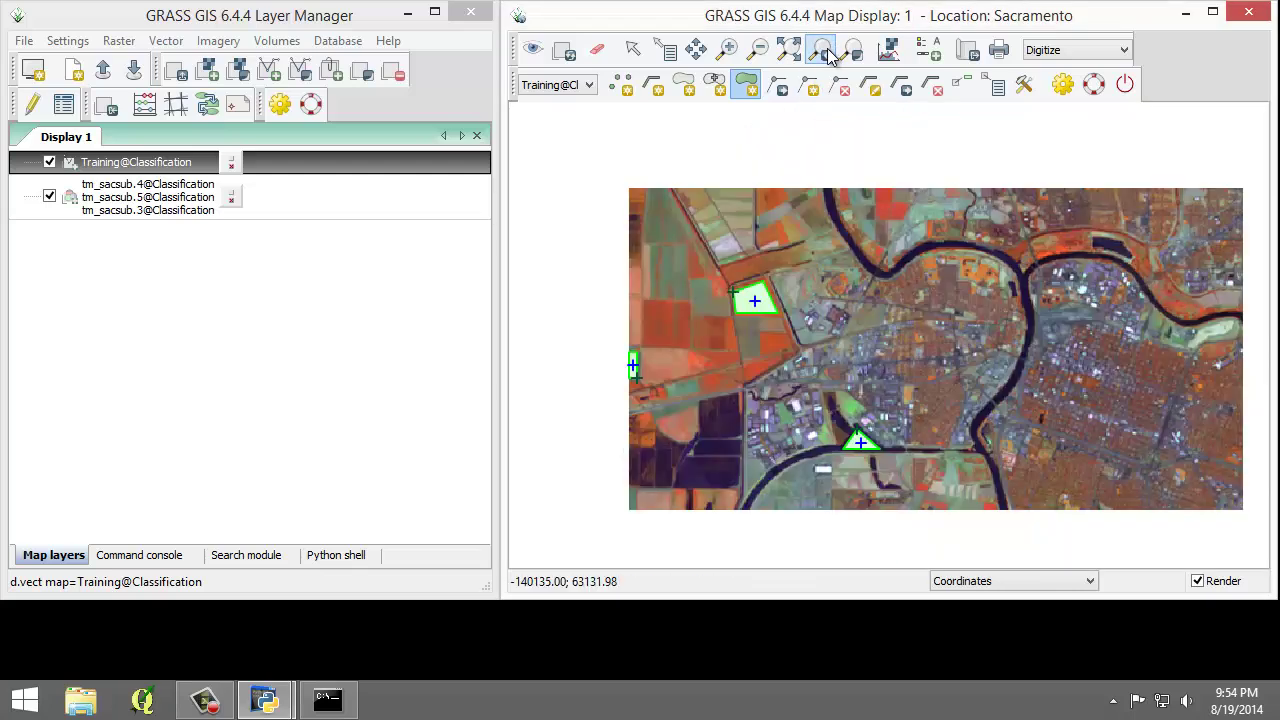
pyautogui.click(728, 49)
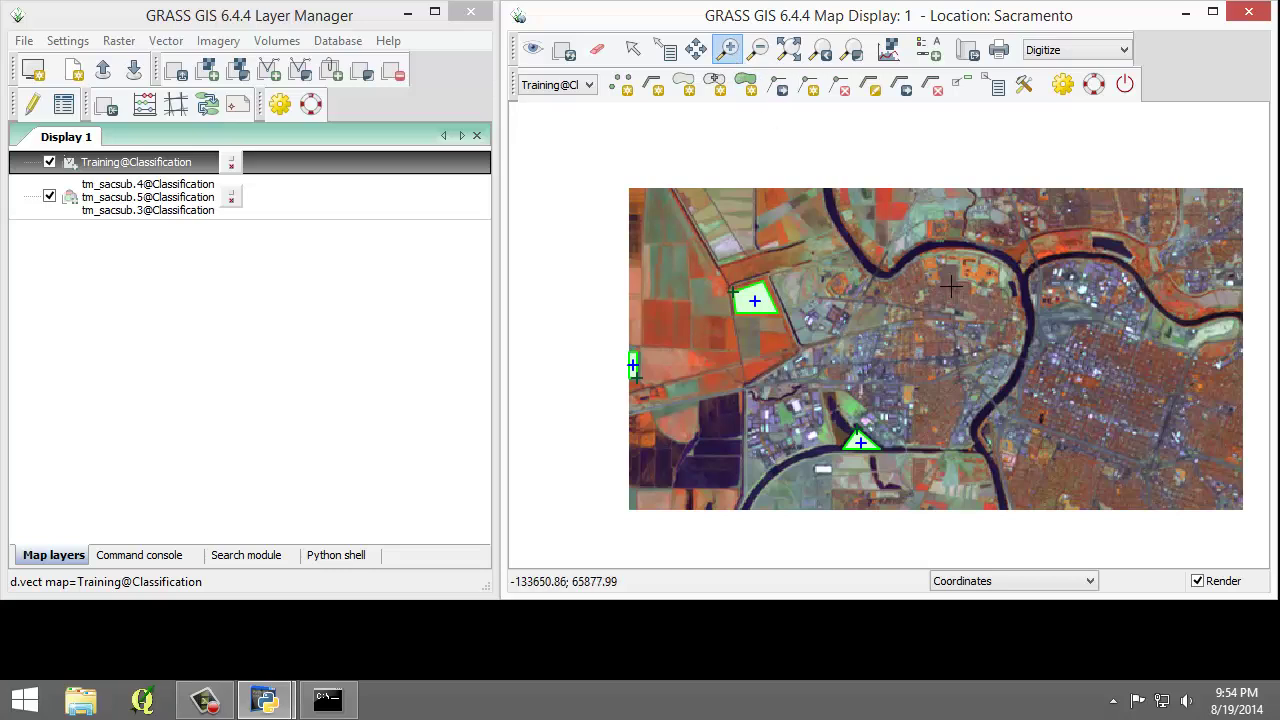
pyautogui.moveTo(986, 219); pyautogui.dragTo(1056, 284)
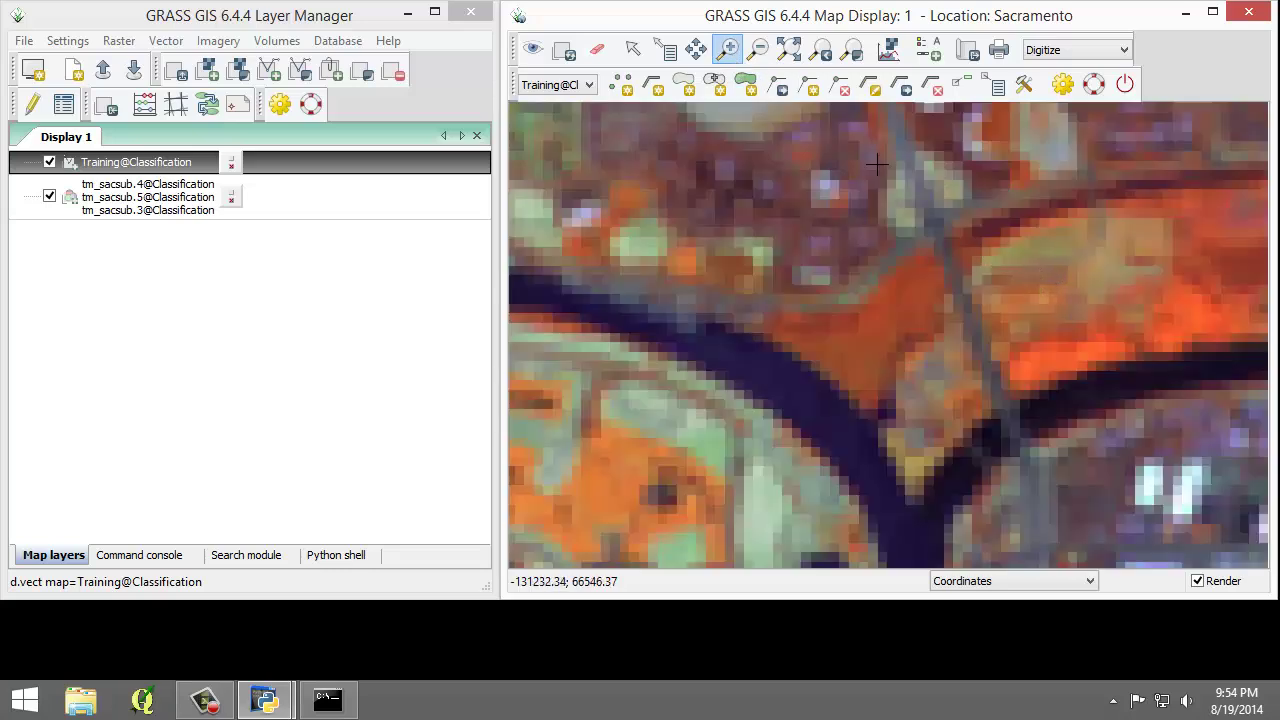
pyautogui.click(745, 84)
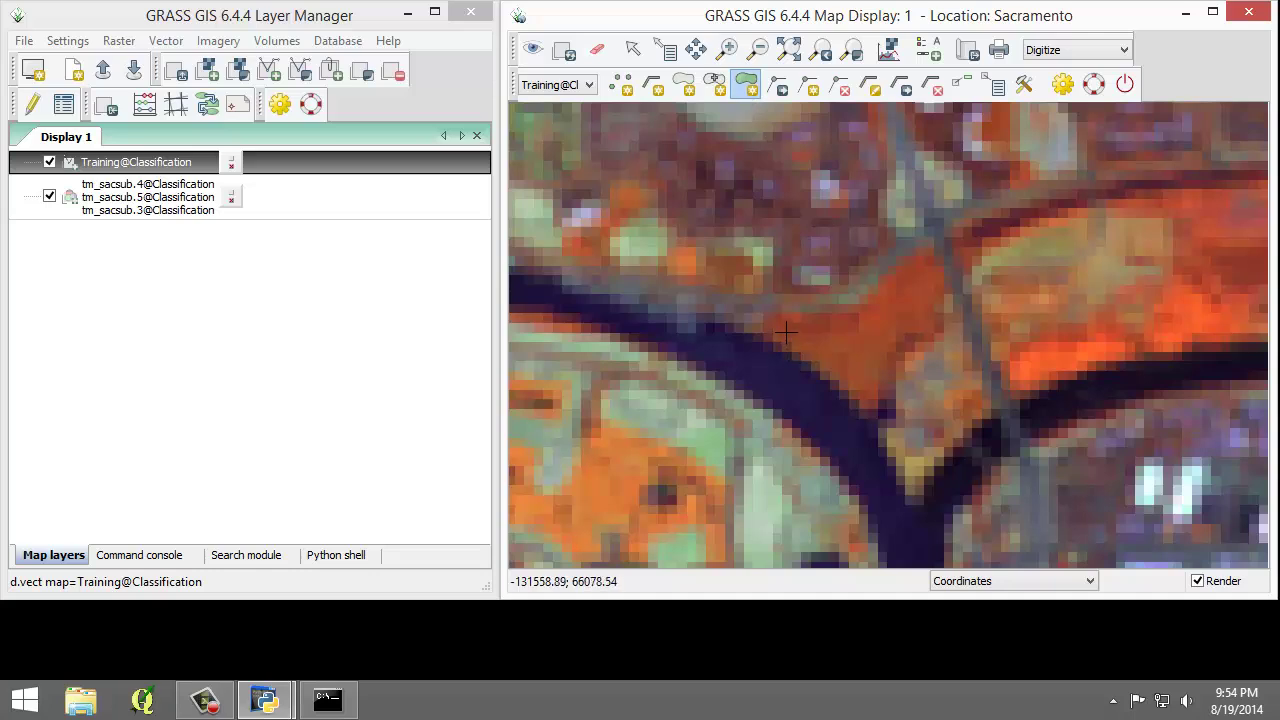
pyautogui.click(785, 332)
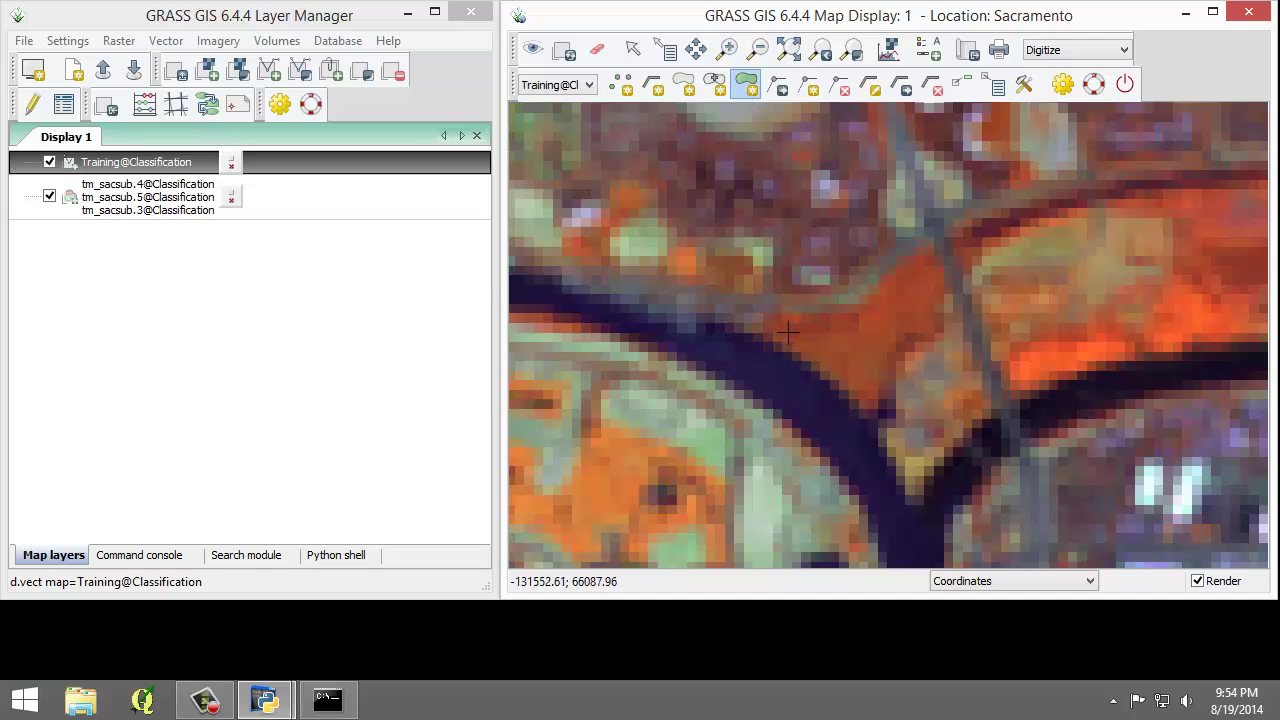
pyautogui.click(867, 396)
pyautogui.click(876, 358)
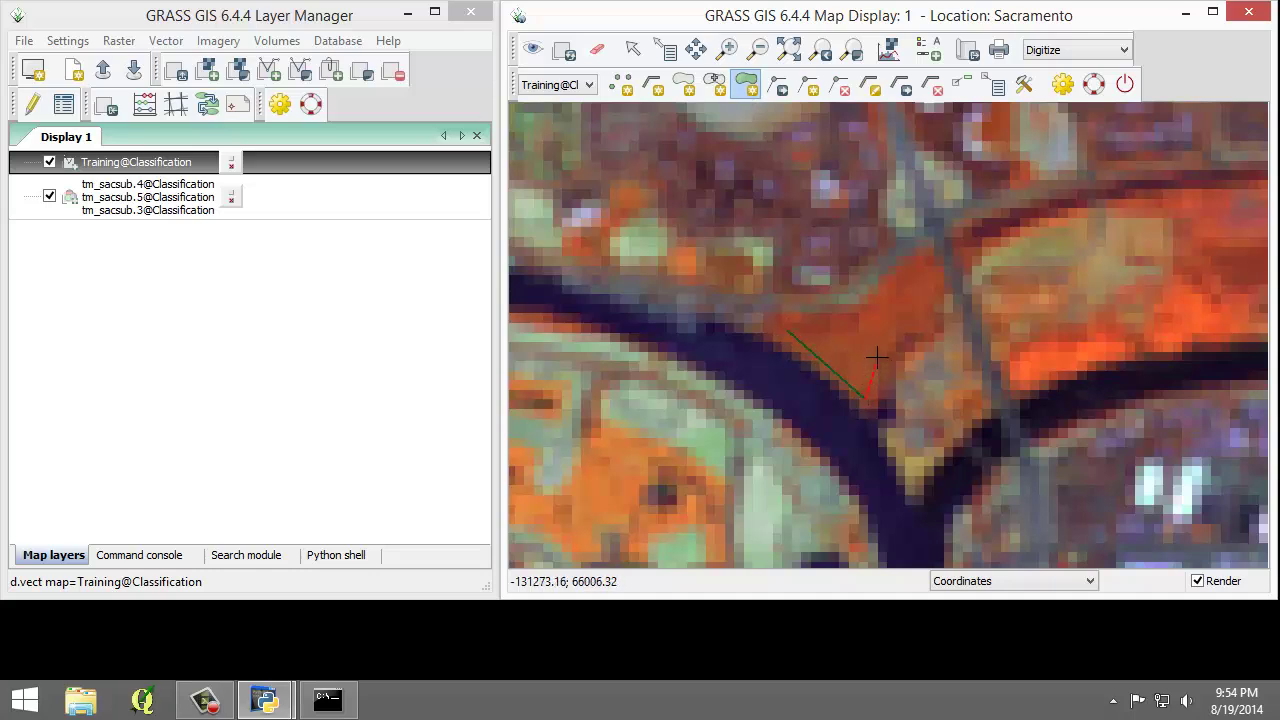
pyautogui.click(940, 295)
pyautogui.click(922, 265)
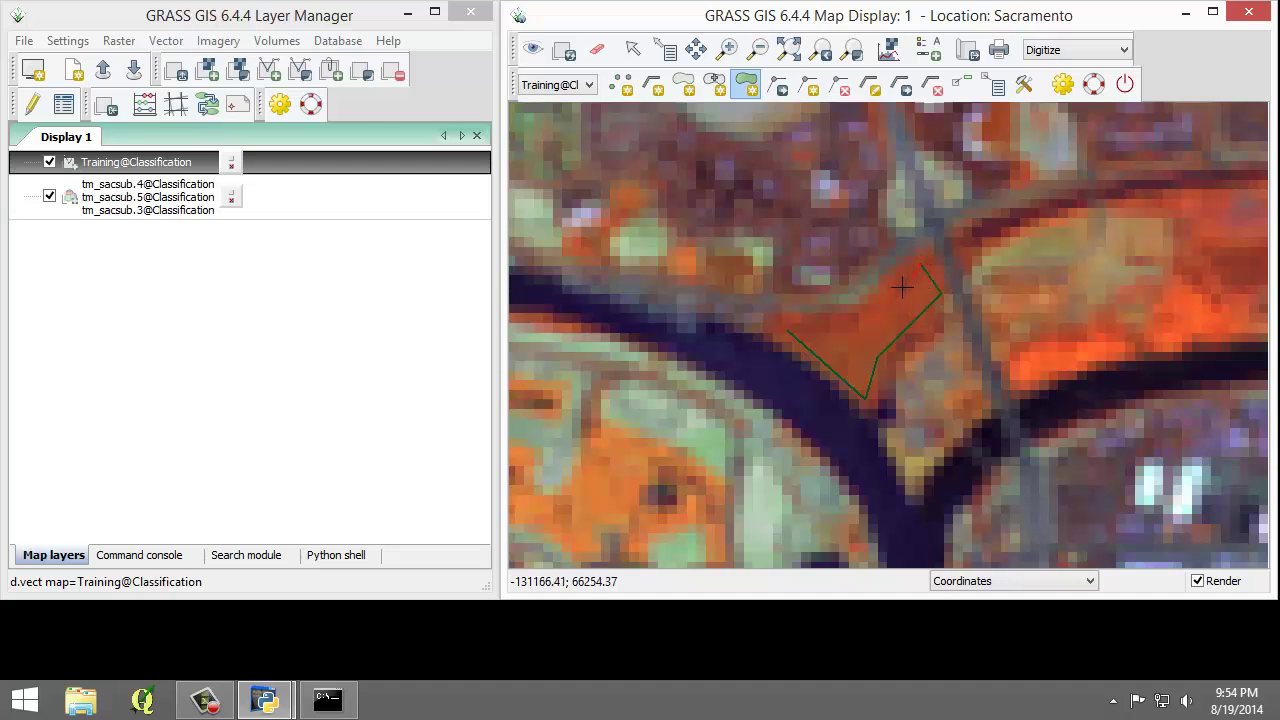
pyautogui.click(860, 336)
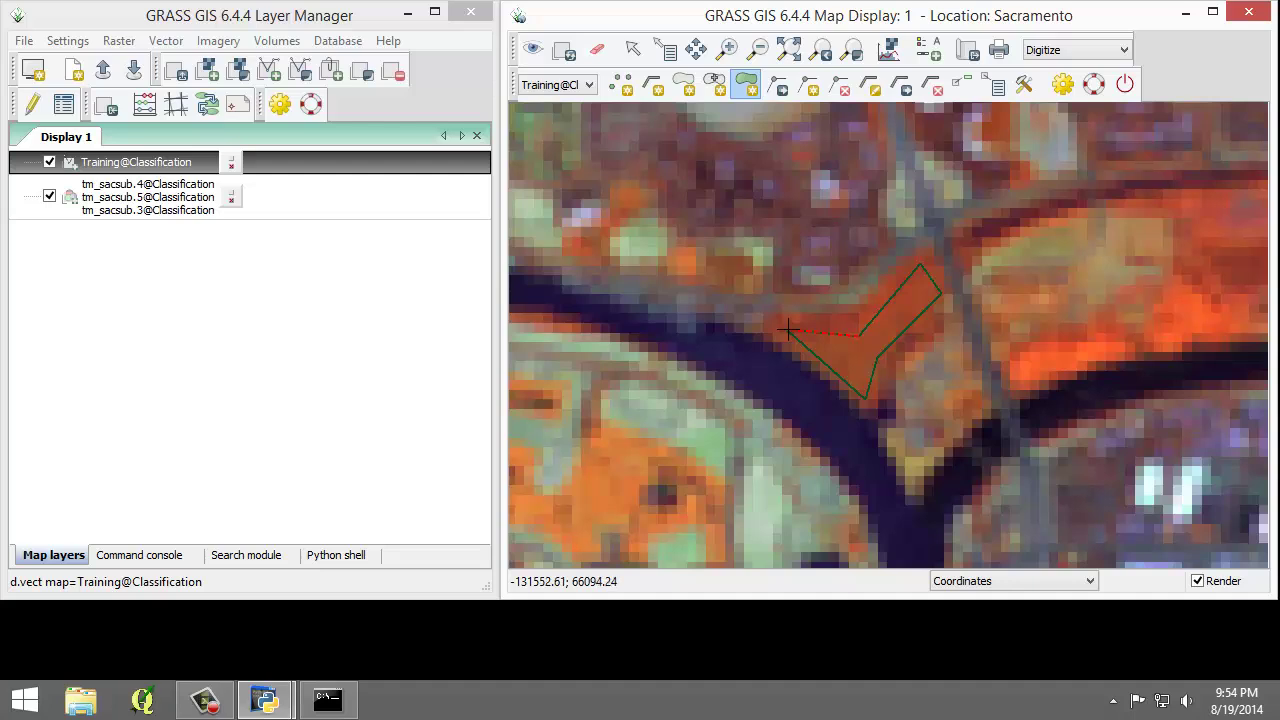
pyautogui.rightClick(788, 329)
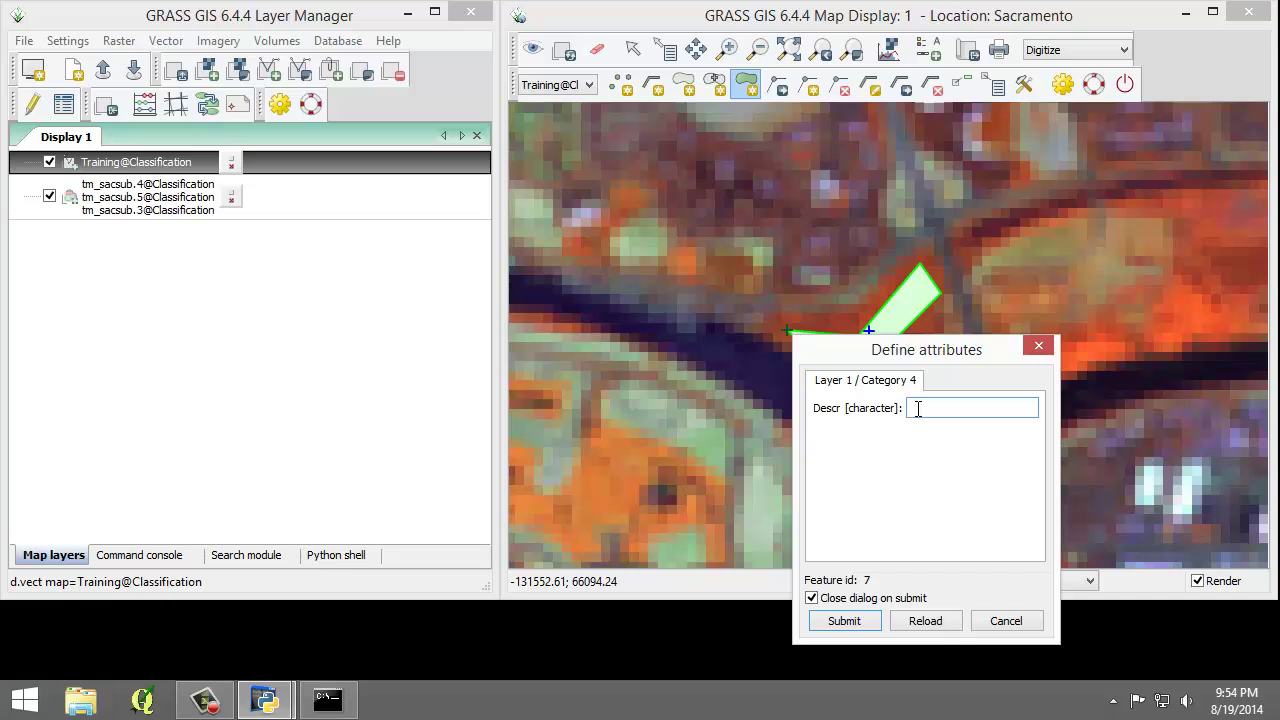
pyautogui.write('FOREST1')
pyautogui.click(841, 624)
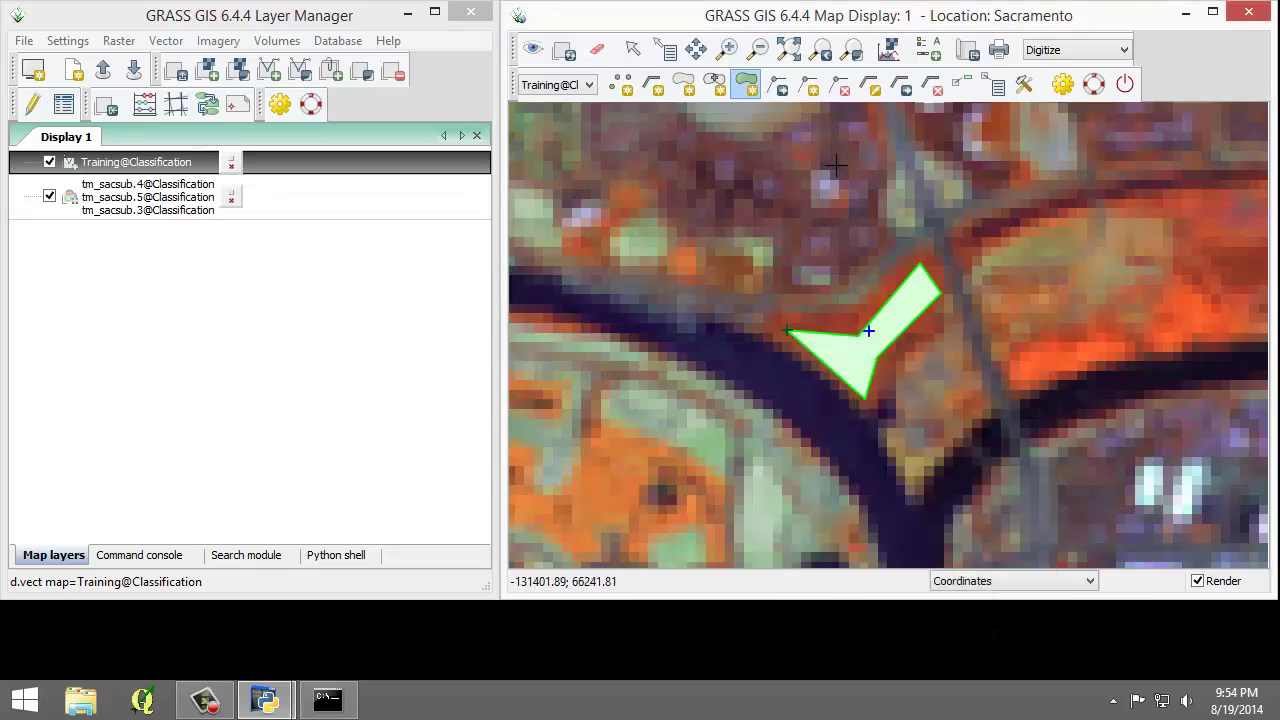
# Digitize a four-sided area over the bright white building northeast of the industrial district's green field and submit its Descr attribute as URBAN1.
pyautogui.click(824, 50)
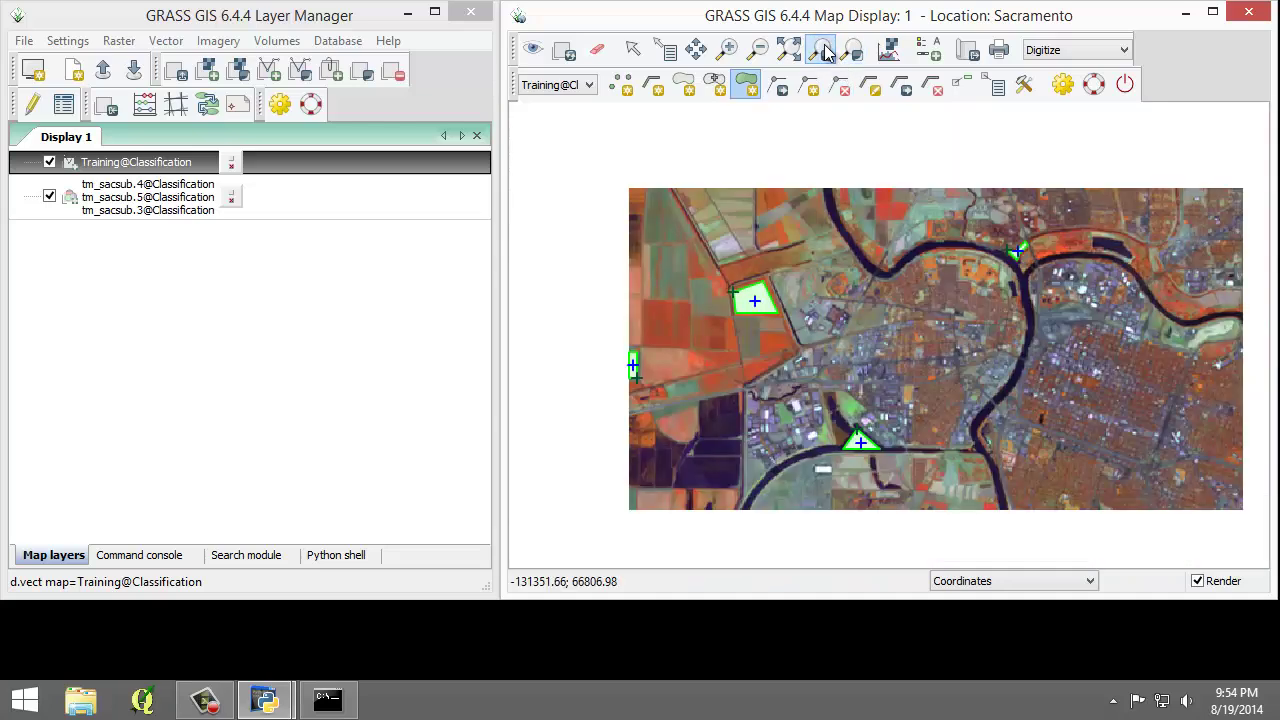
pyautogui.click(728, 50)
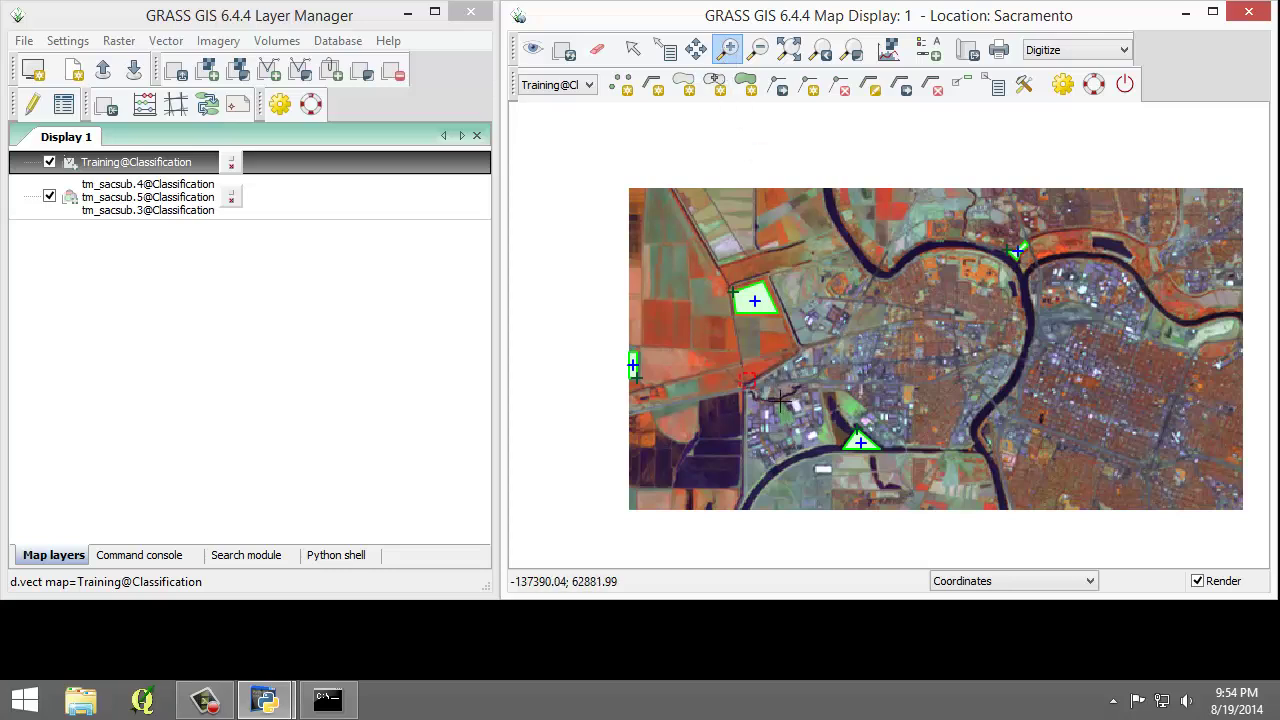
pyautogui.moveTo(741, 375); pyautogui.dragTo(841, 441)
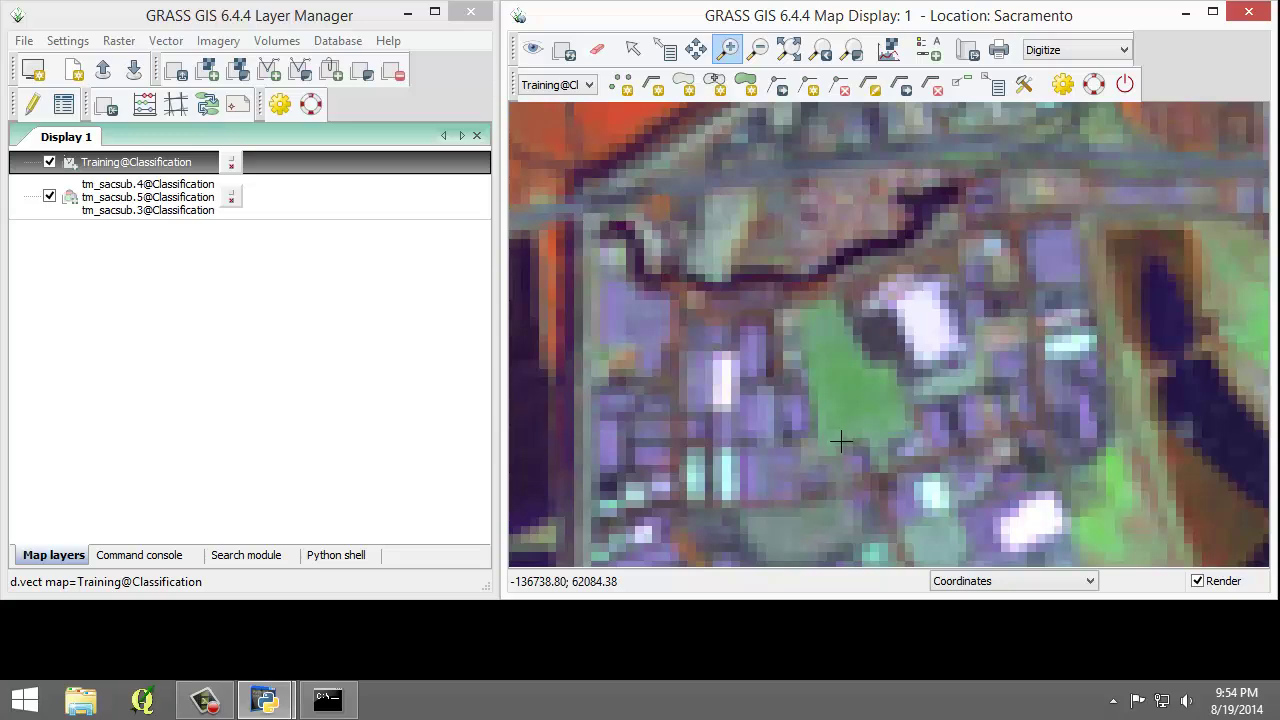
pyautogui.click(750, 85)
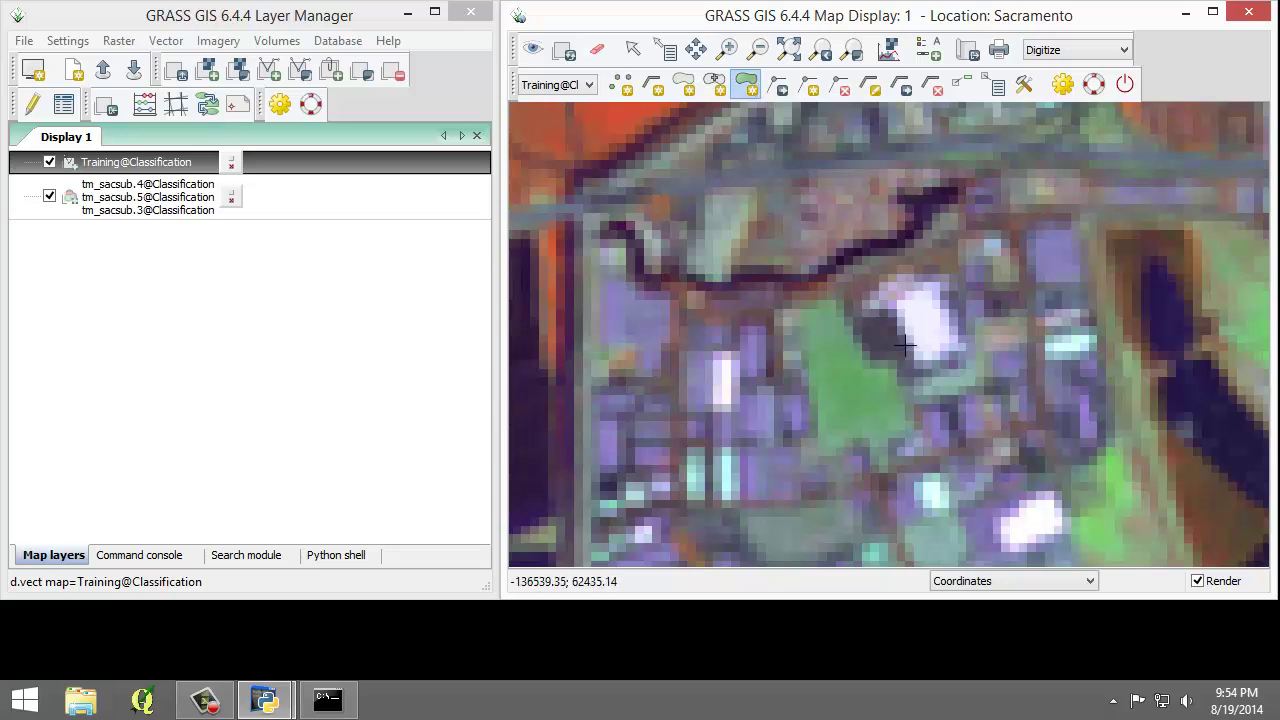
pyautogui.click(902, 308)
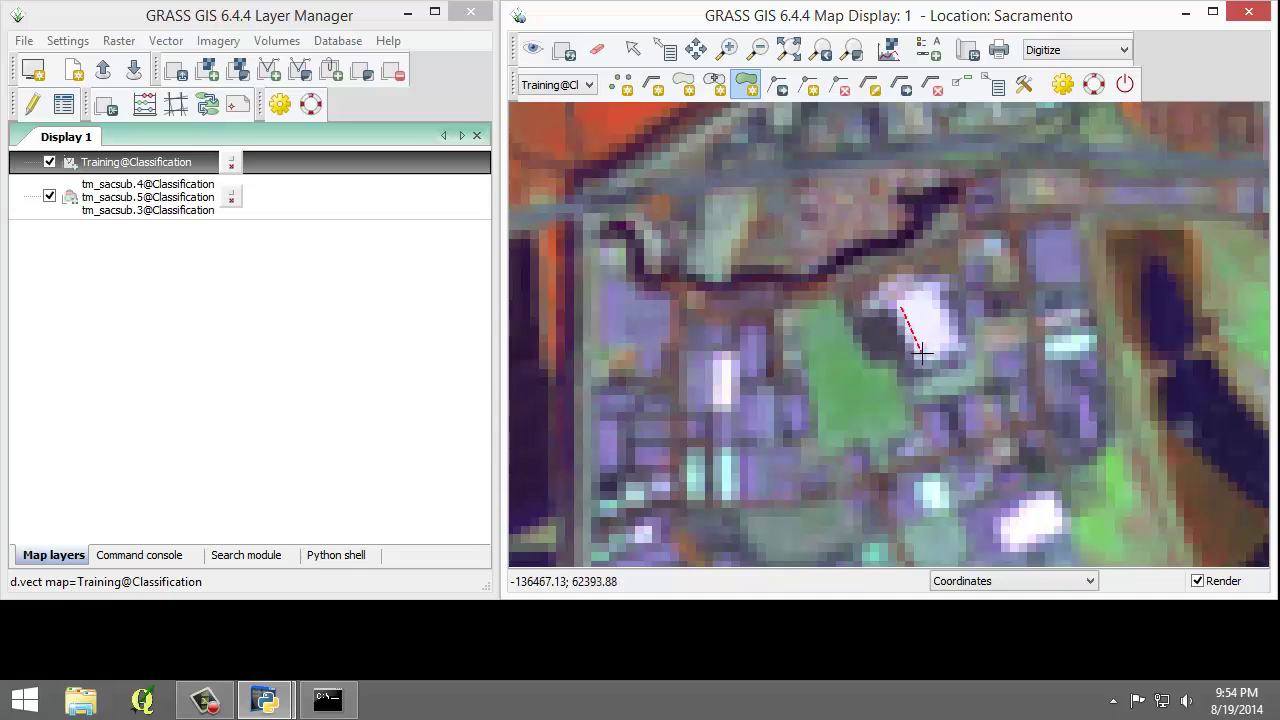
pyautogui.click(918, 356)
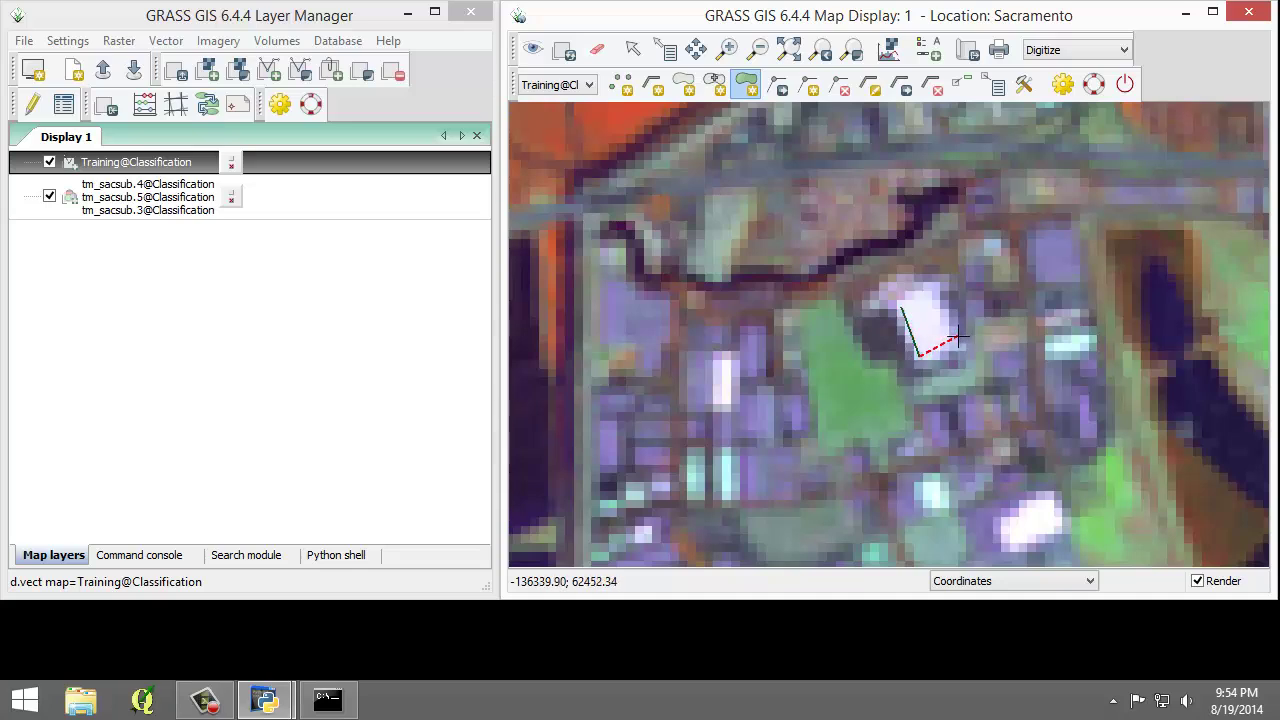
pyautogui.click(957, 337)
pyautogui.click(933, 289)
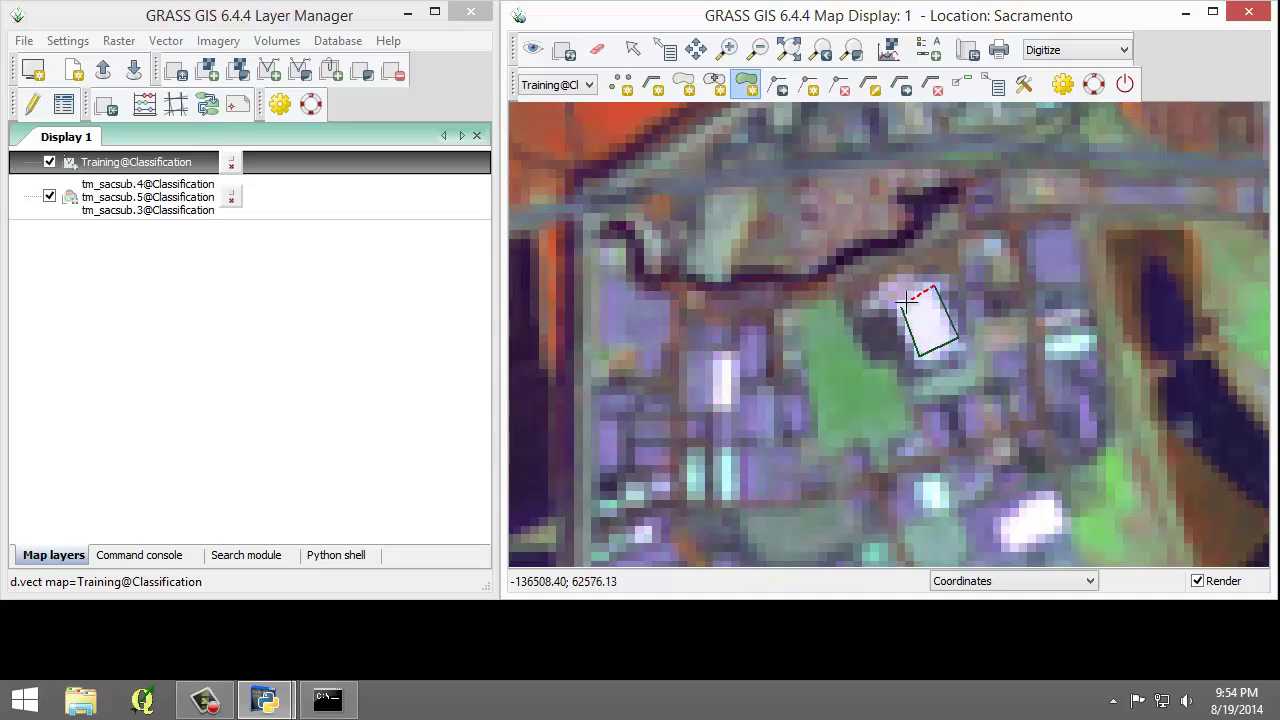
pyautogui.rightClick(901, 307)
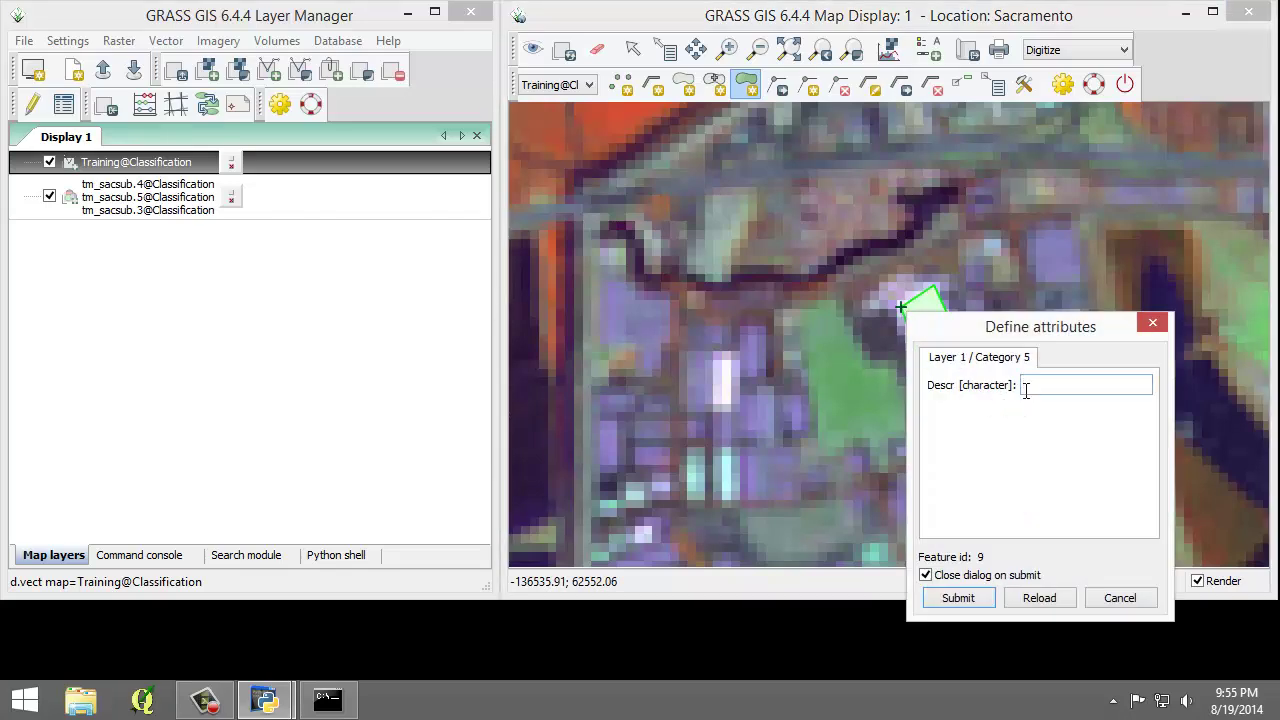
pyautogui.write('URBAN1')
pyautogui.click(966, 598)
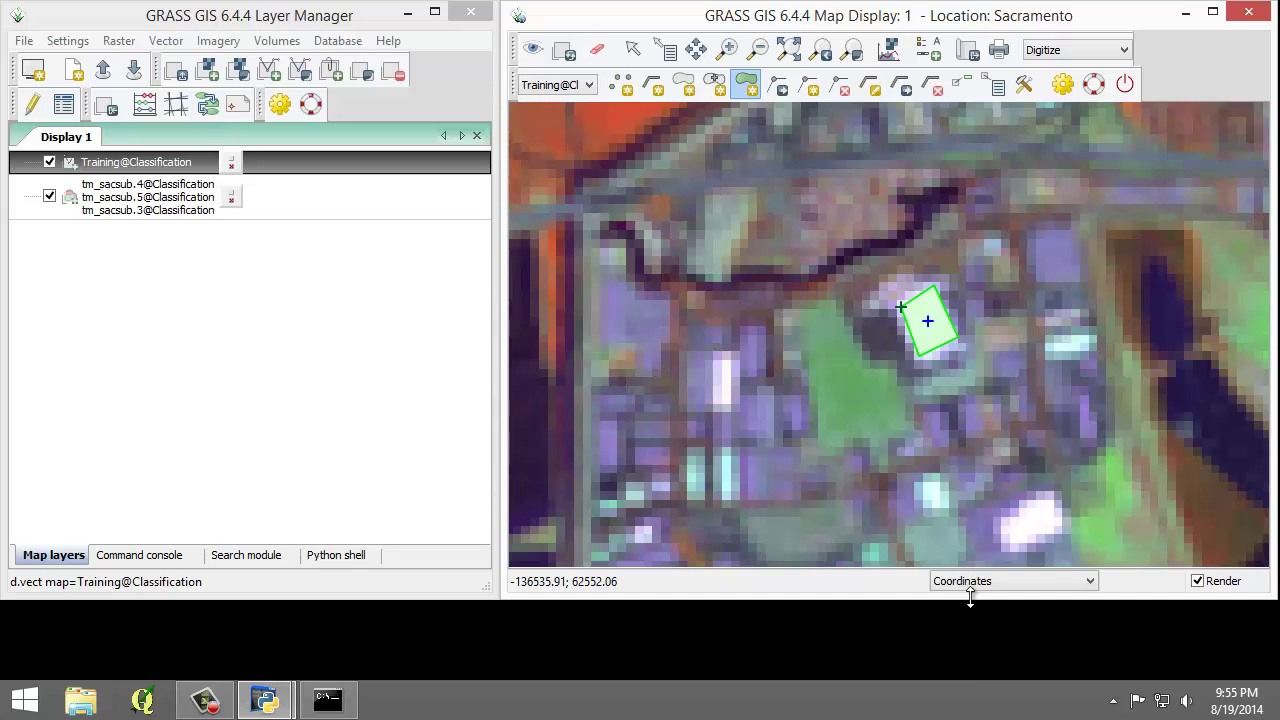
# Quit digitizing and save the changes in the Training@Classification vector map.
pyautogui.click(1126, 84)
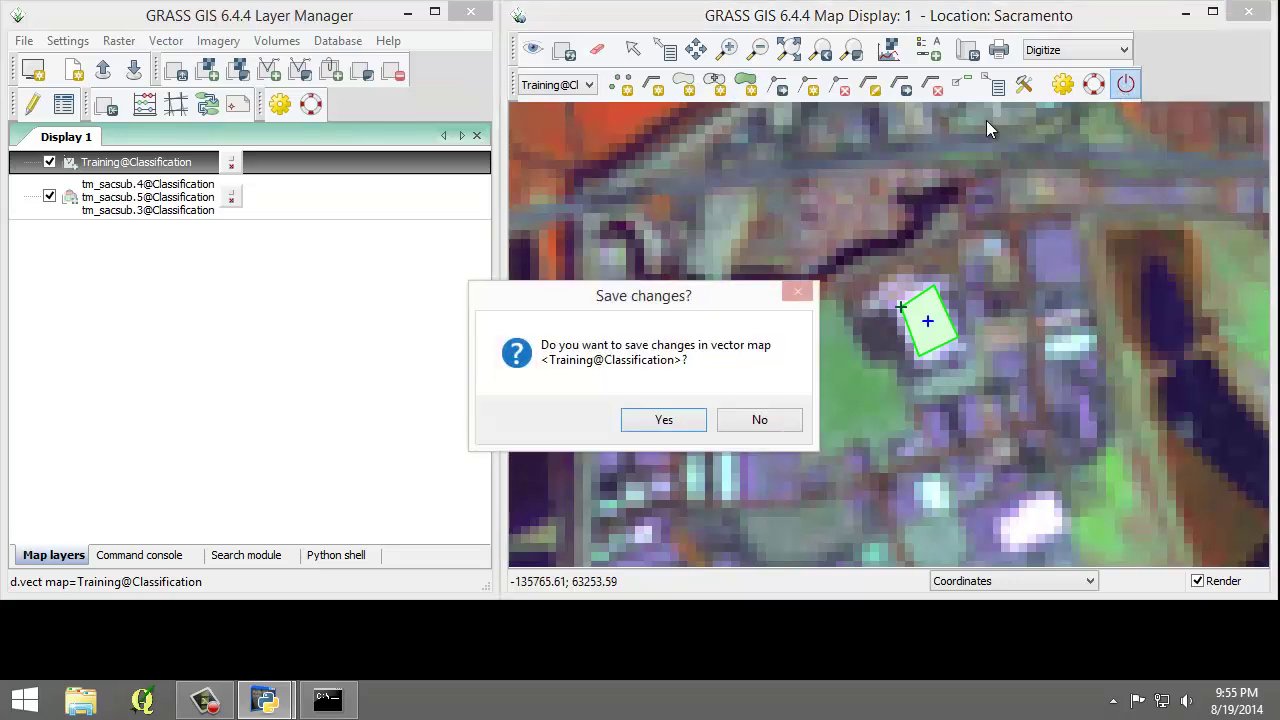
pyautogui.click(663, 421)
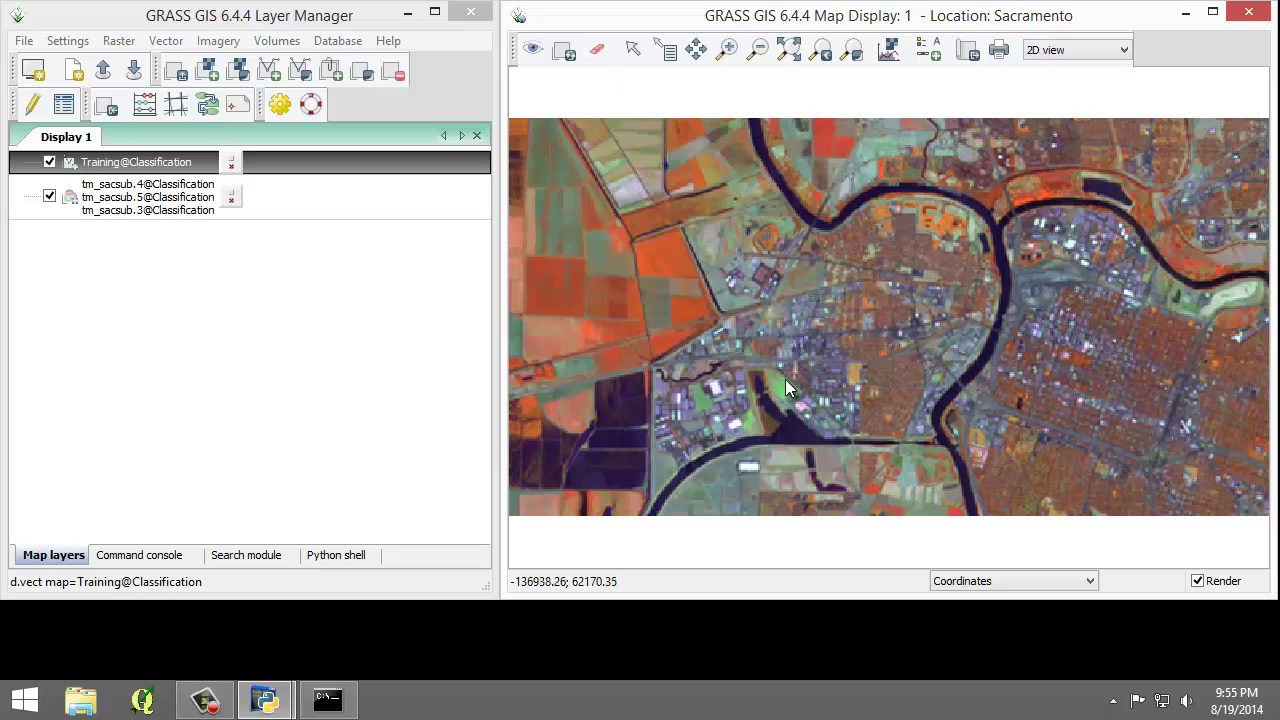
# Redraw the map display with the saved training areas and try to return to the previous zoom extent.
pyautogui.click(288, 433)
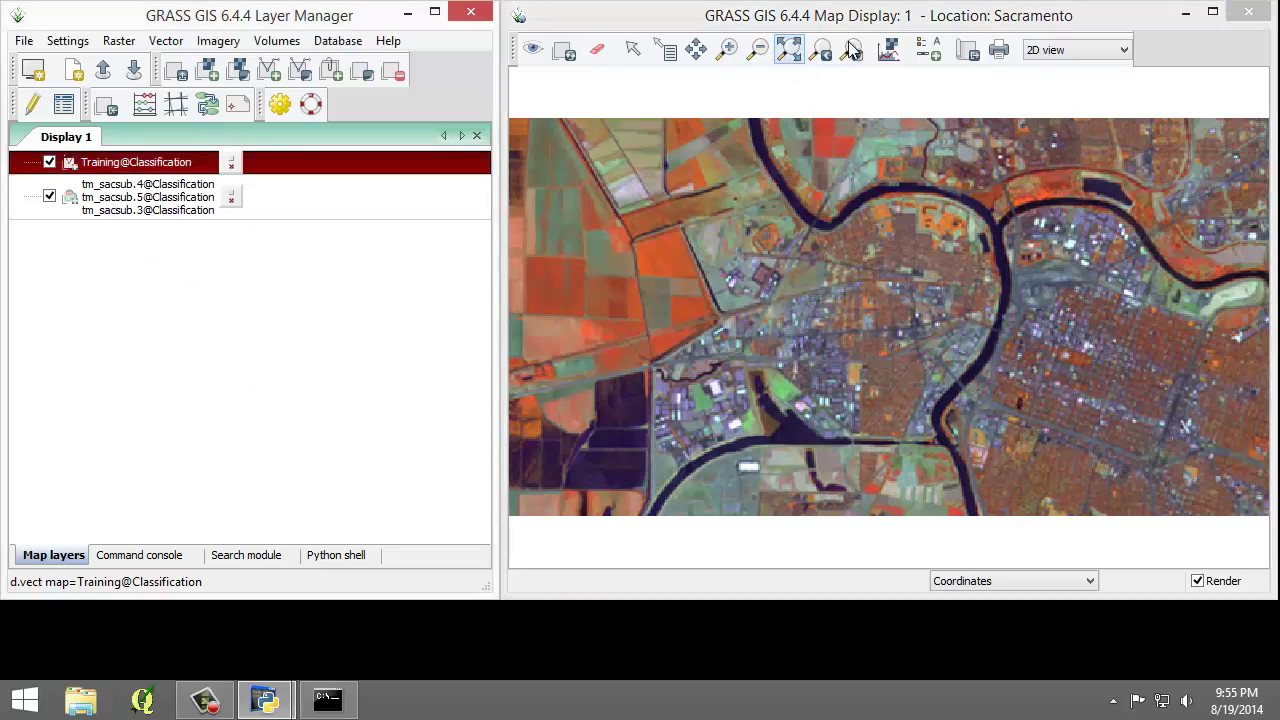
pyautogui.rightClick(137, 167)
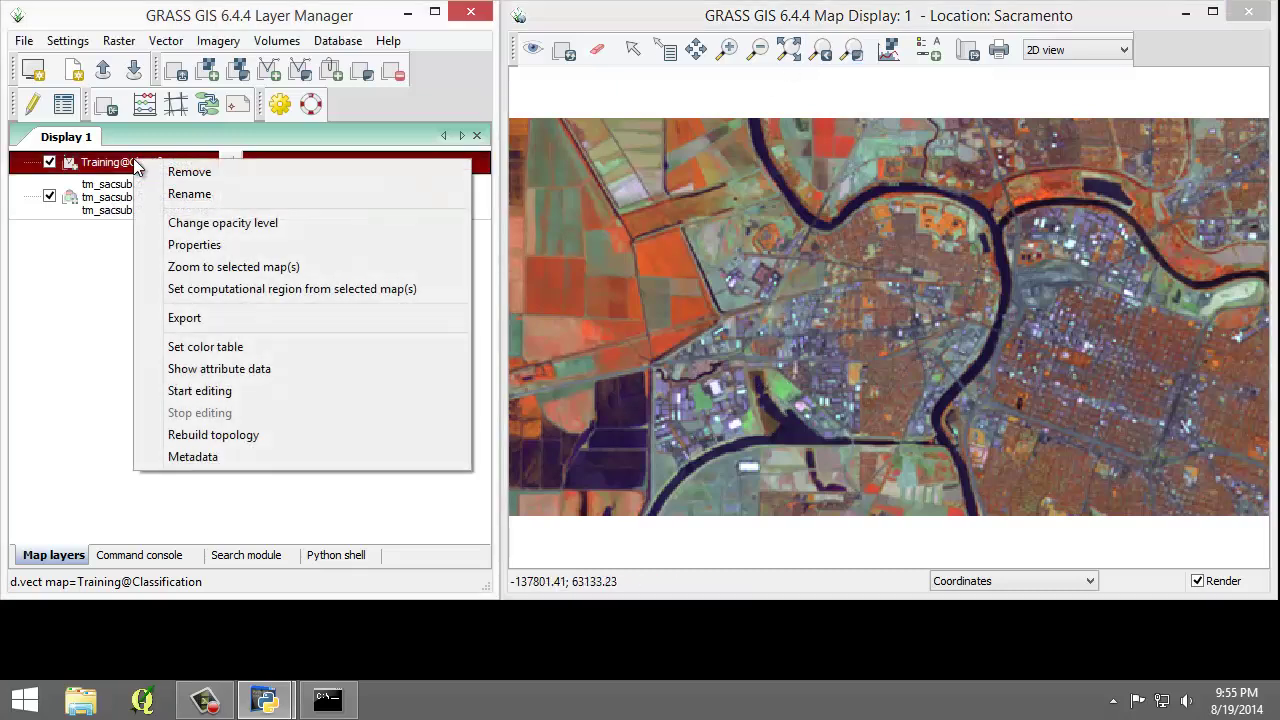
pyautogui.click(100, 312)
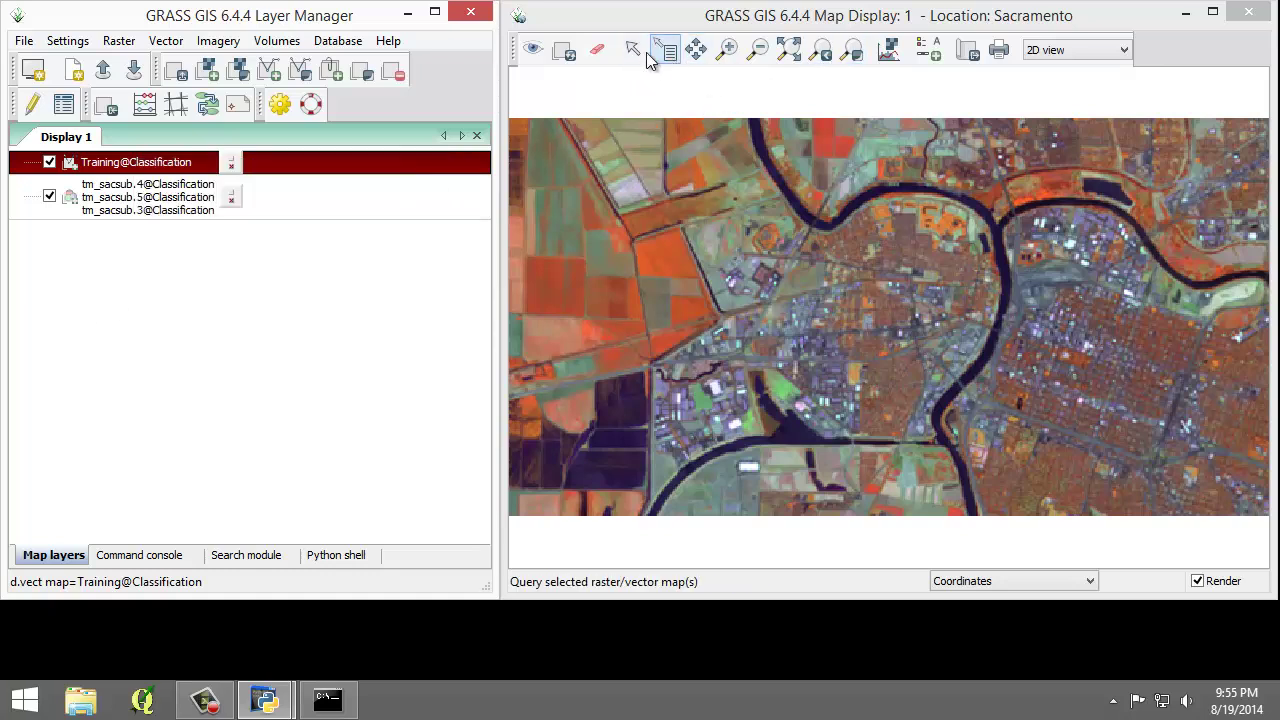
pyautogui.click(567, 53)
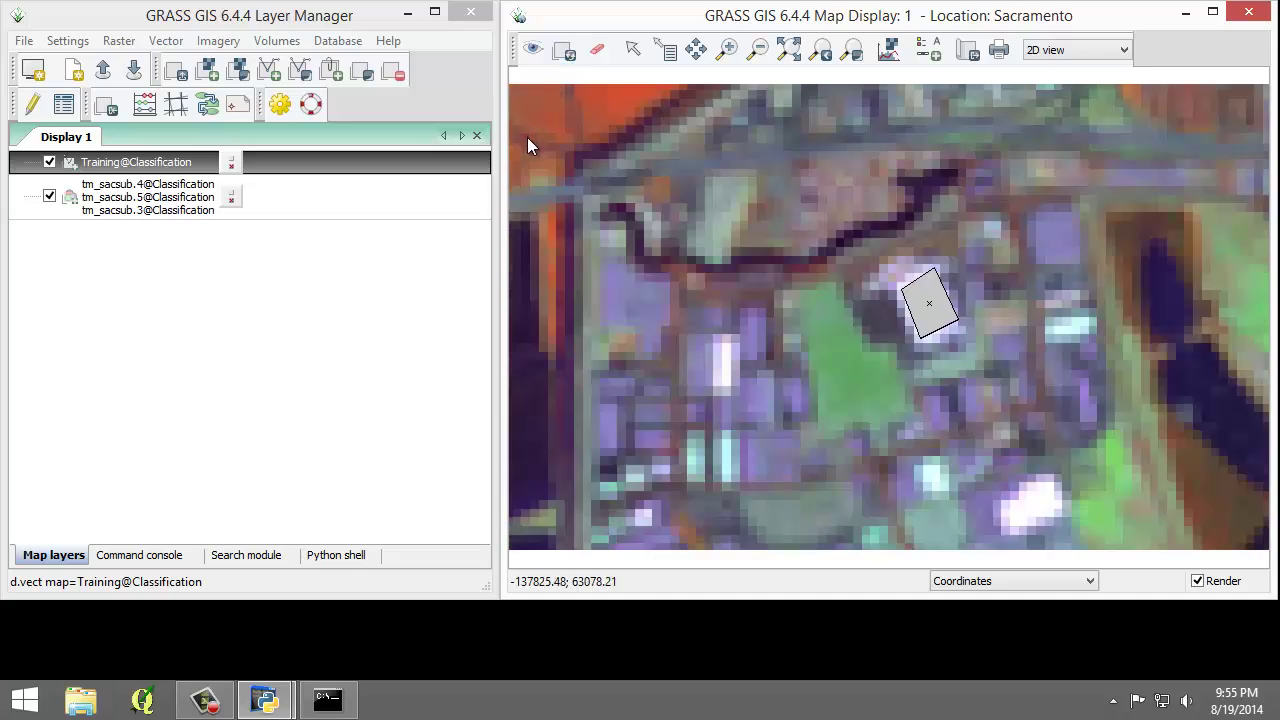
pyautogui.click(820, 50)
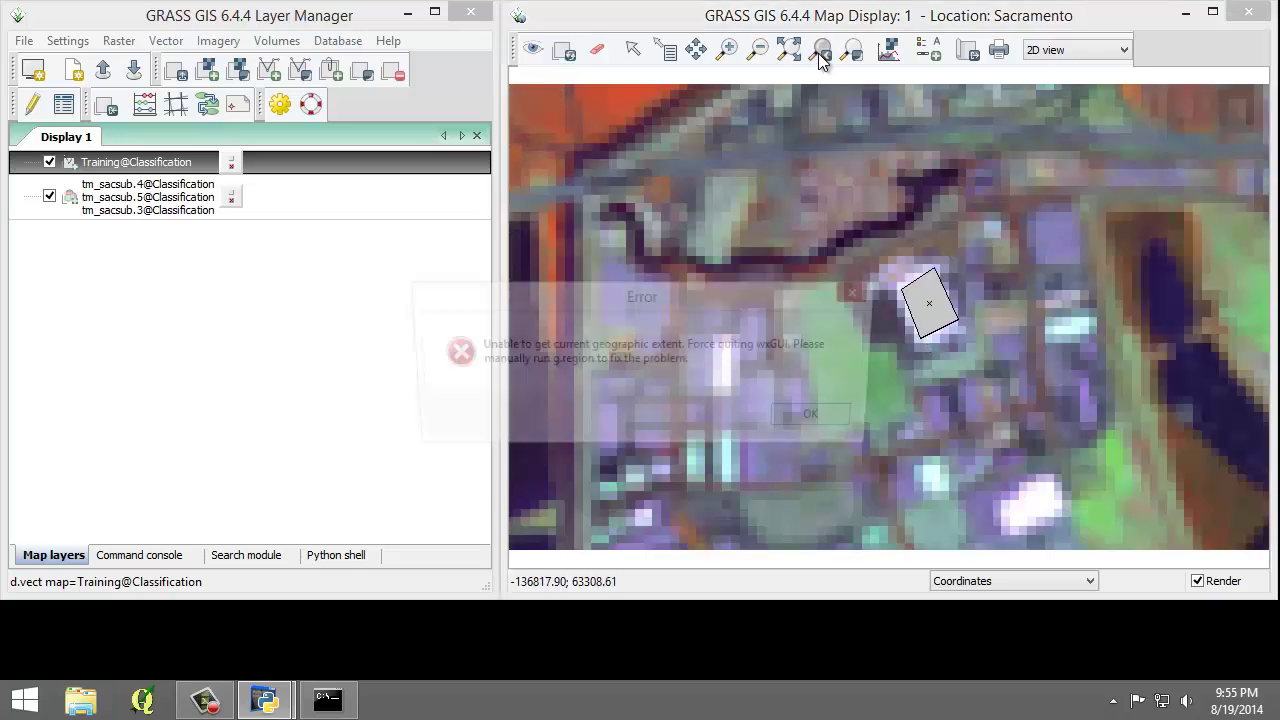
pyautogui.click(810, 414)
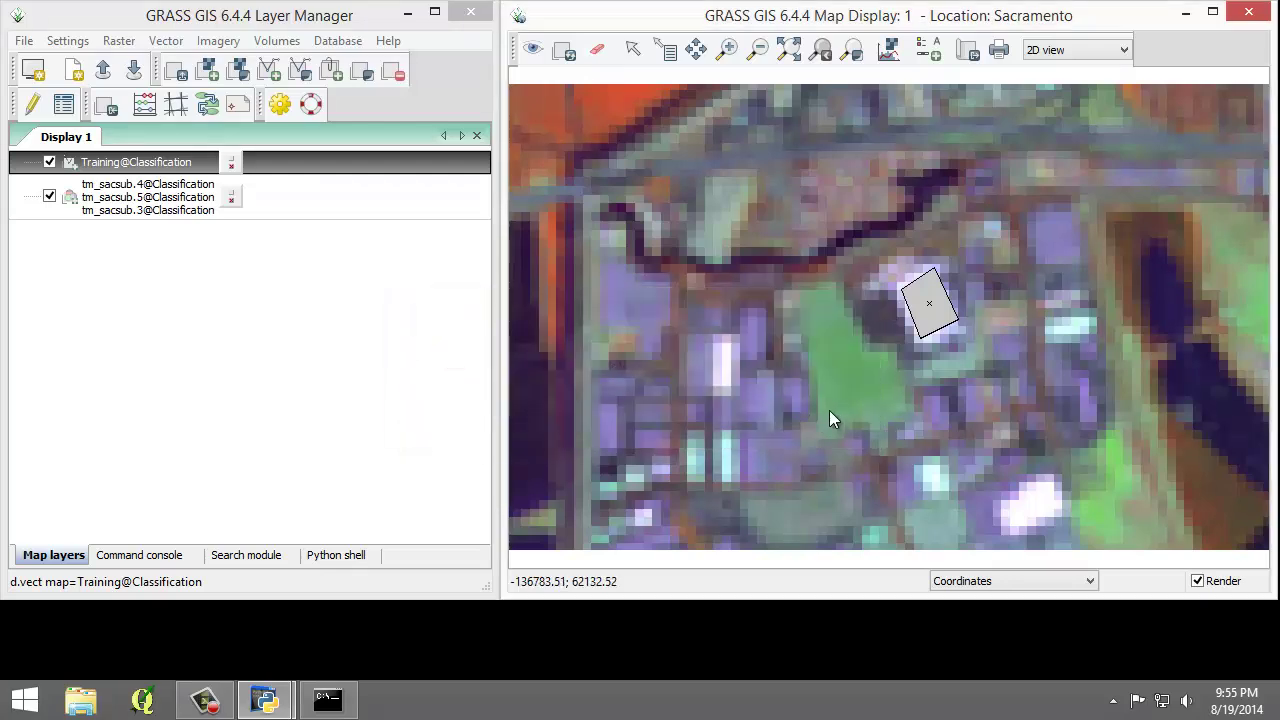
# Set the computational region to match the raster map tm_sacsub.1@Classification, and zoom the redrawn display to the Training map's extent.
pyautogui.click(119, 40)
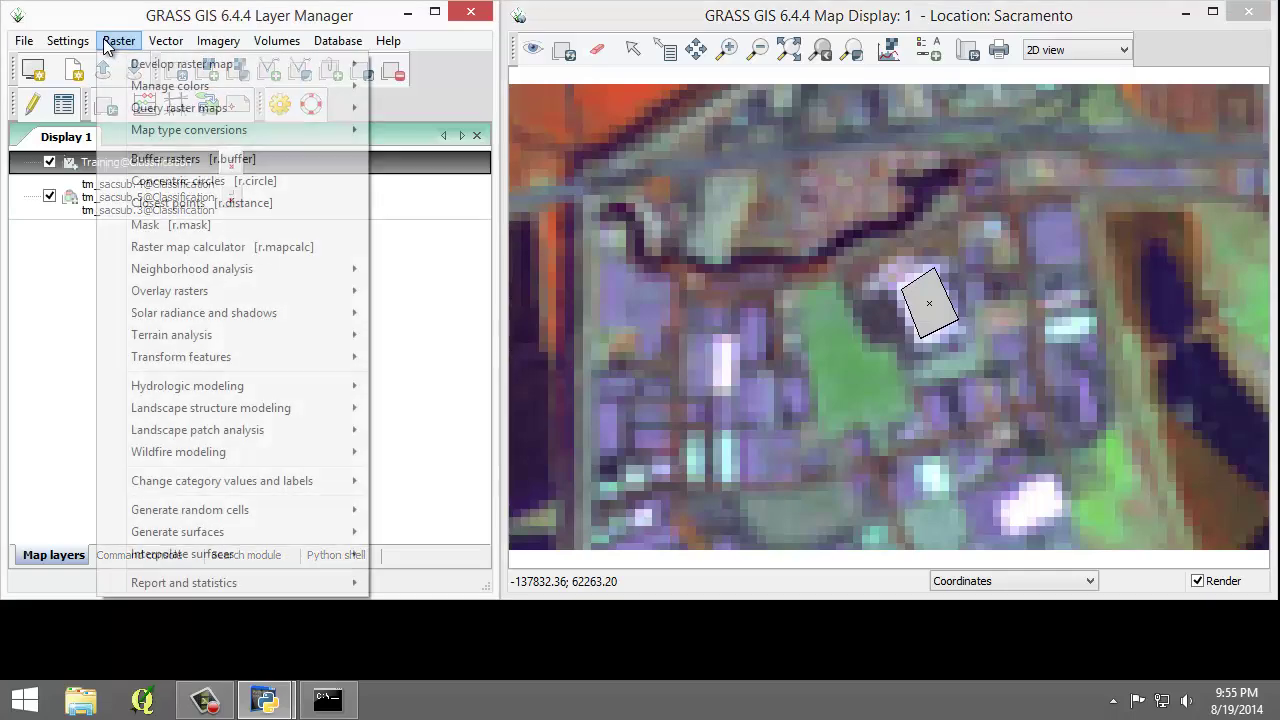
pyautogui.moveTo(67, 40)
pyautogui.moveTo(95, 66)
pyautogui.click(345, 88)
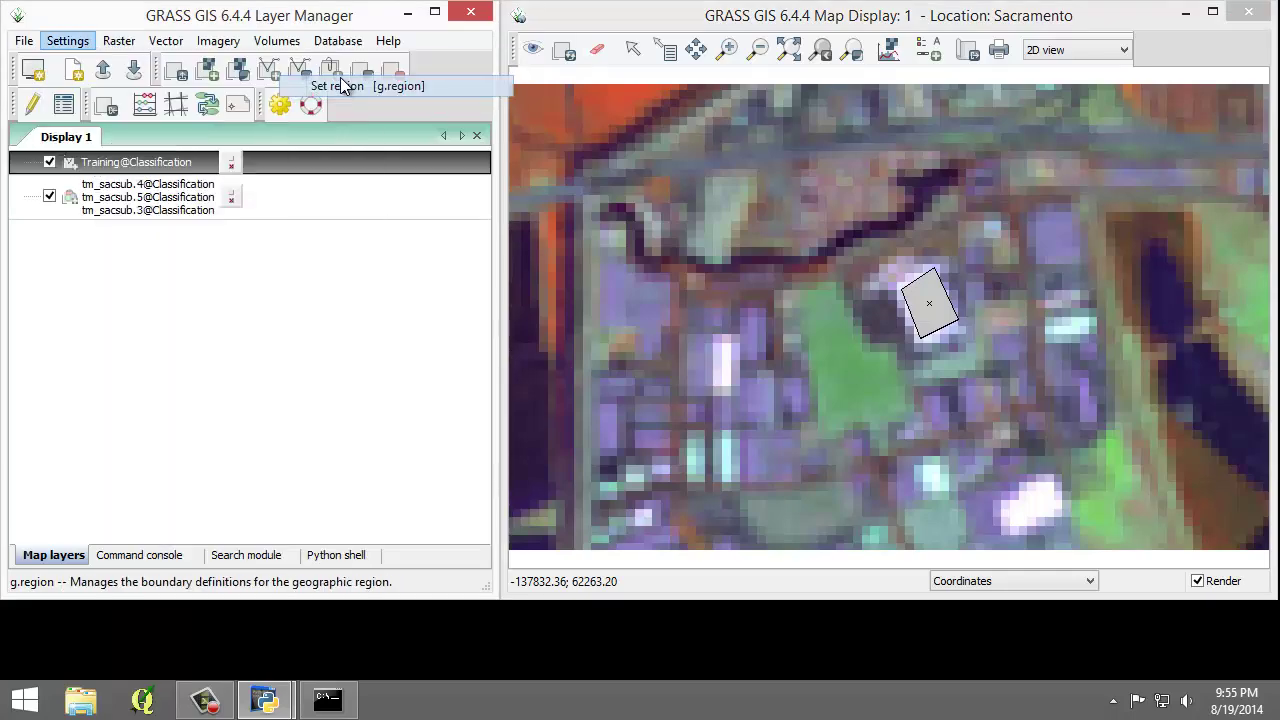
pyautogui.click(787, 290)
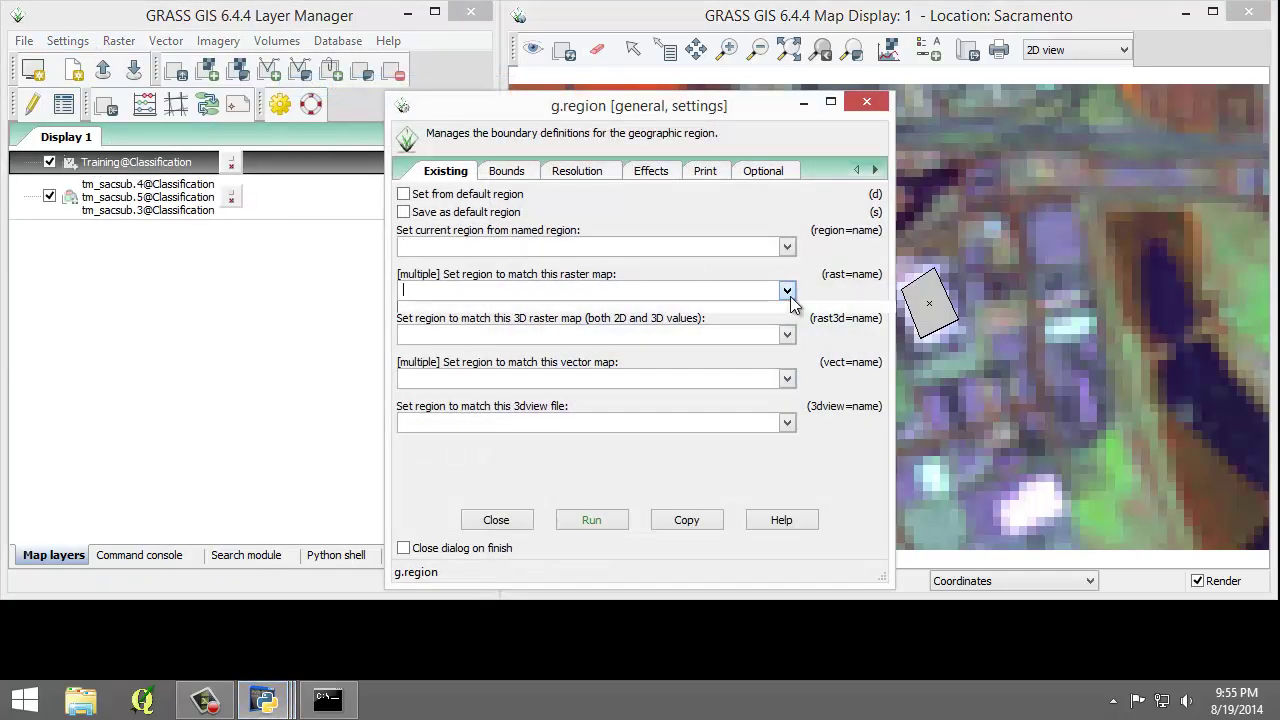
pyautogui.click(500, 333)
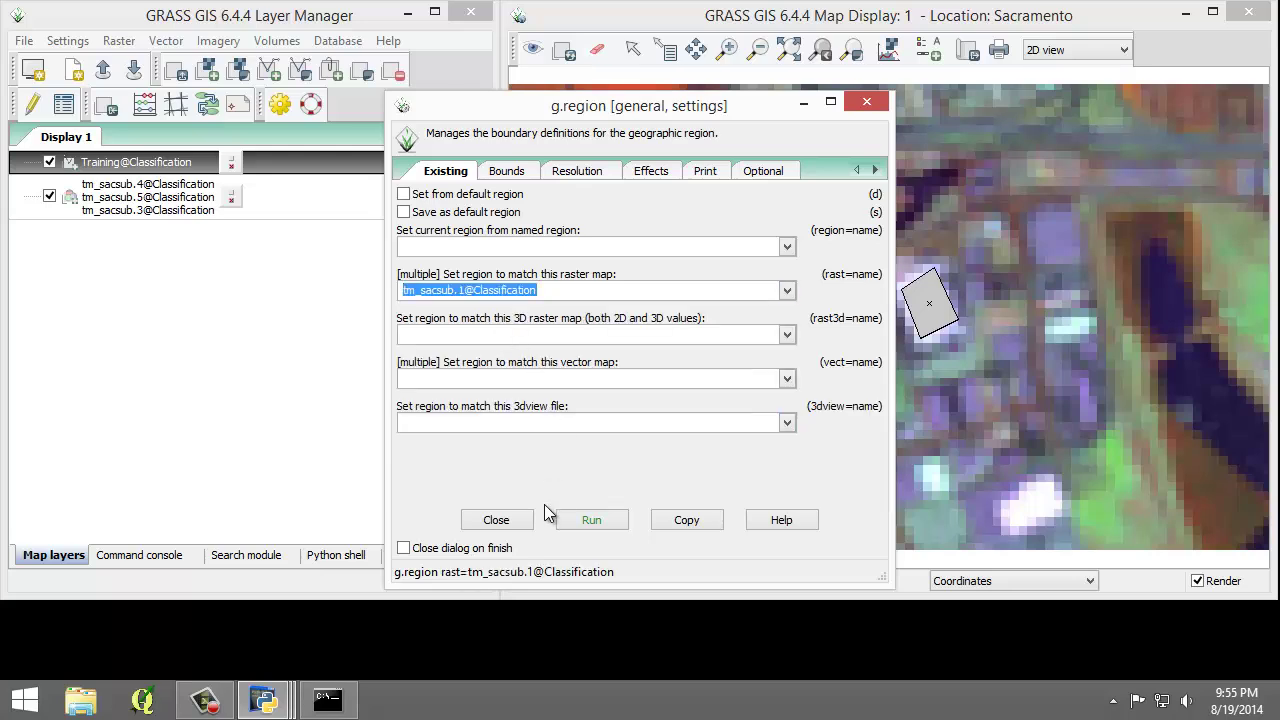
pyautogui.click(589, 520)
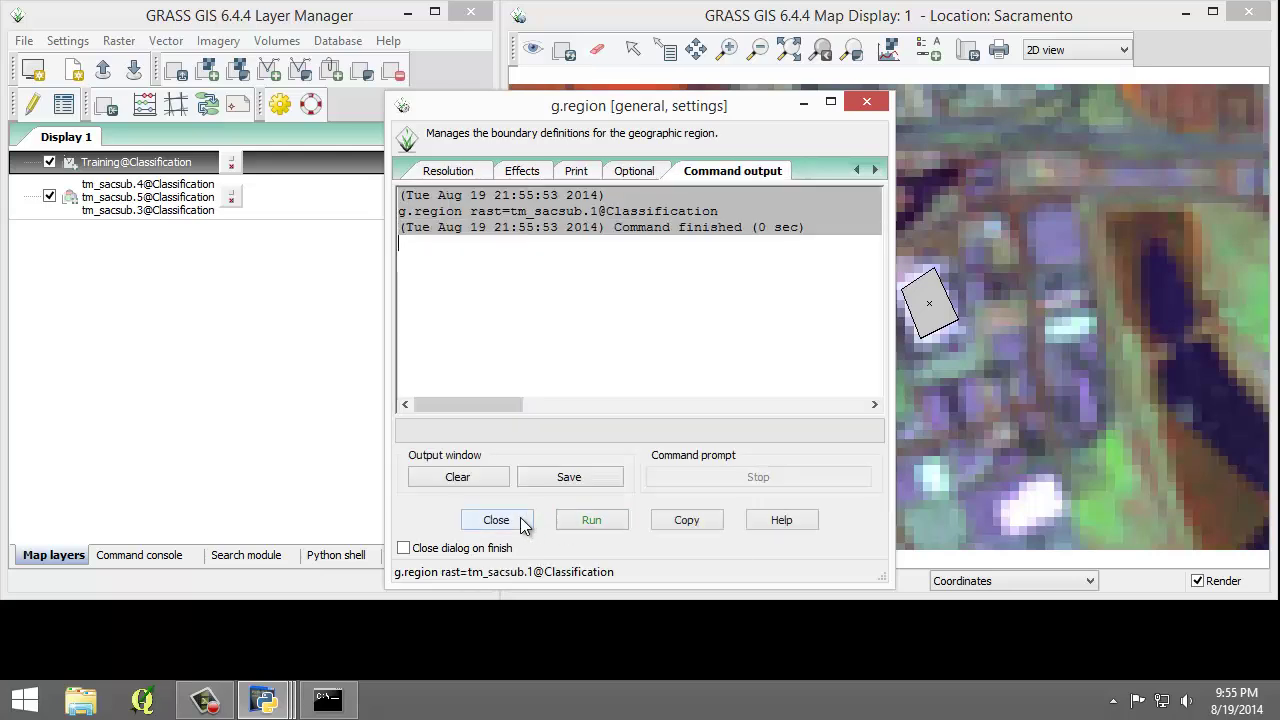
pyautogui.click(516, 522)
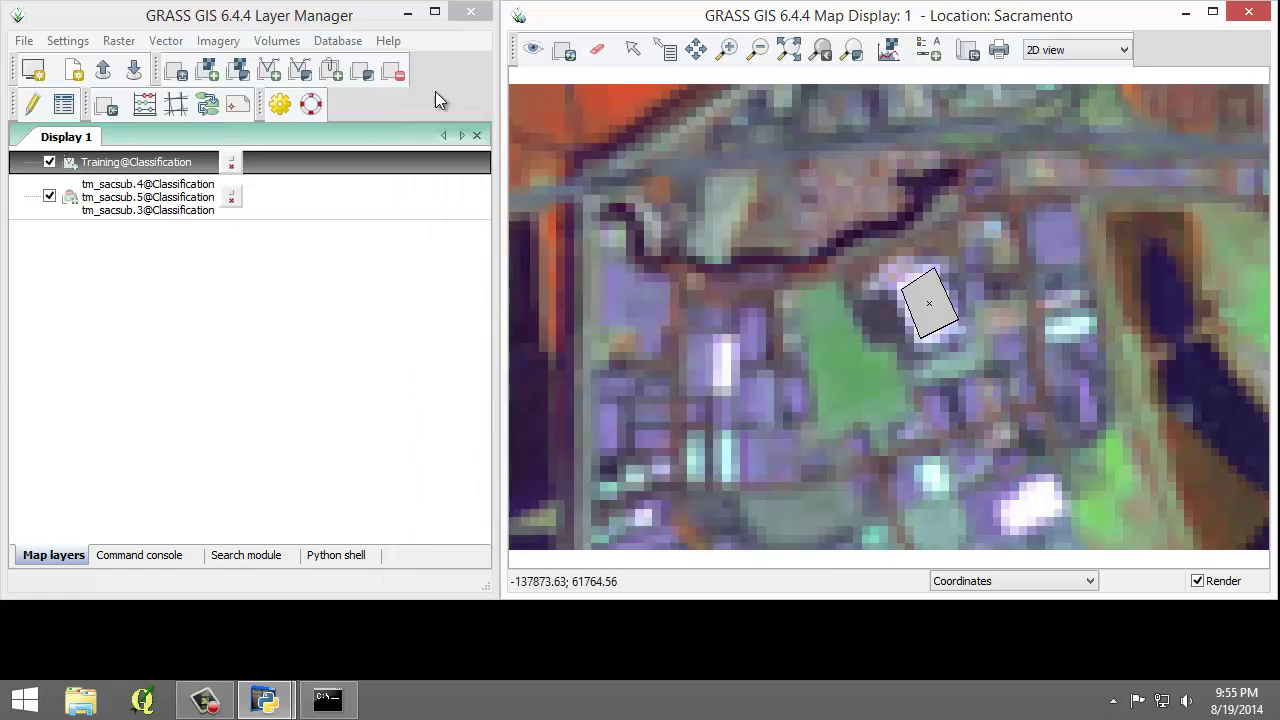
pyautogui.click(568, 51)
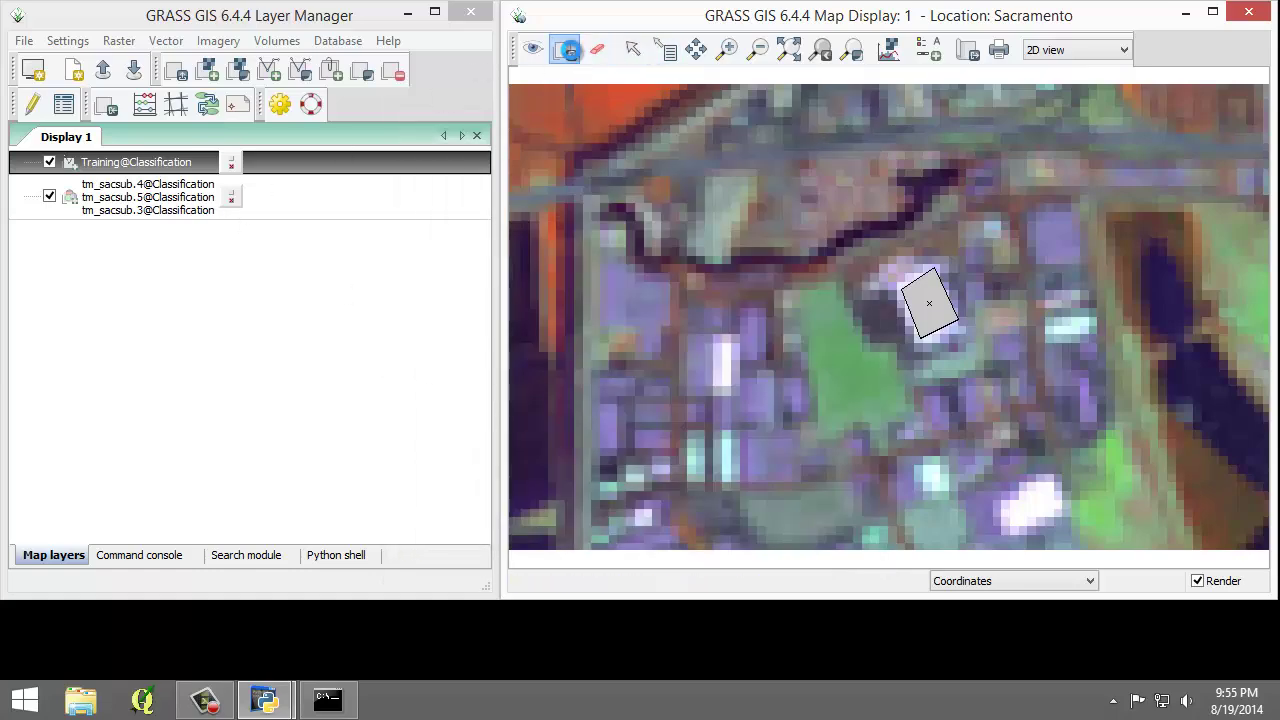
pyautogui.click(791, 51)
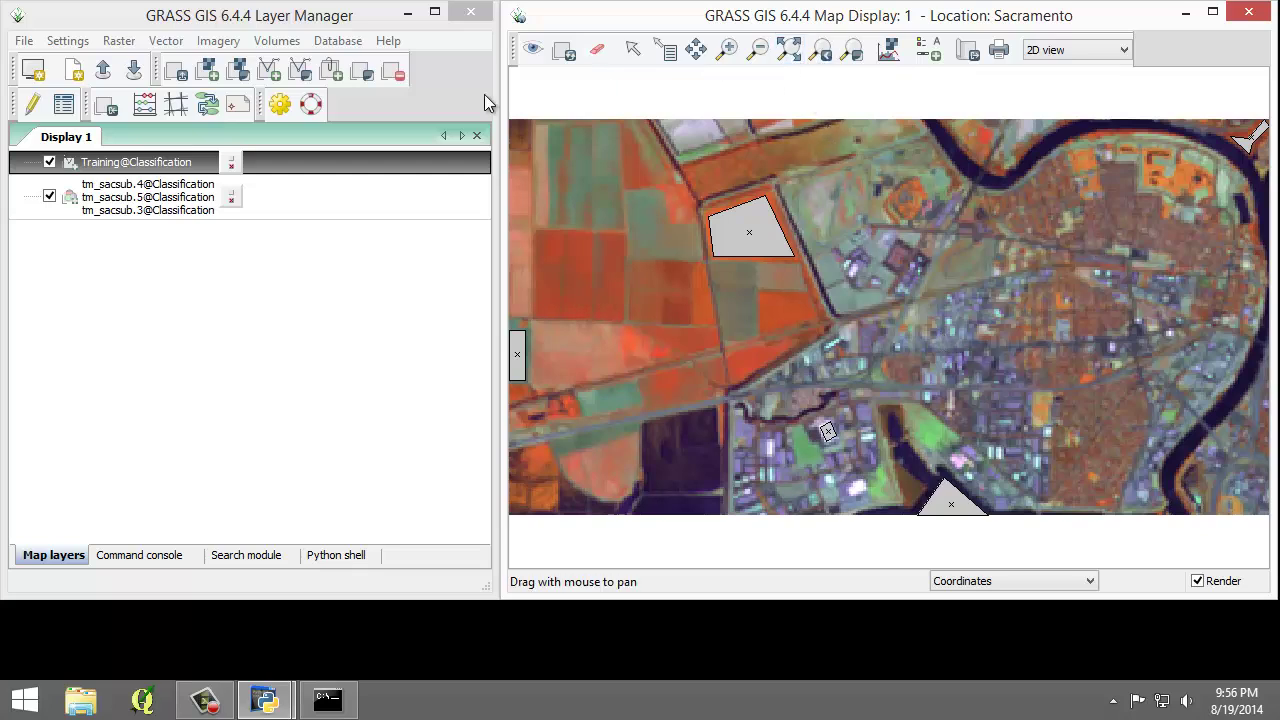
# Set up a v.to.rast conversion of the Training@Classification vector map with an output raster map named TrainingAreas.
pyautogui.rightClick(138, 196)
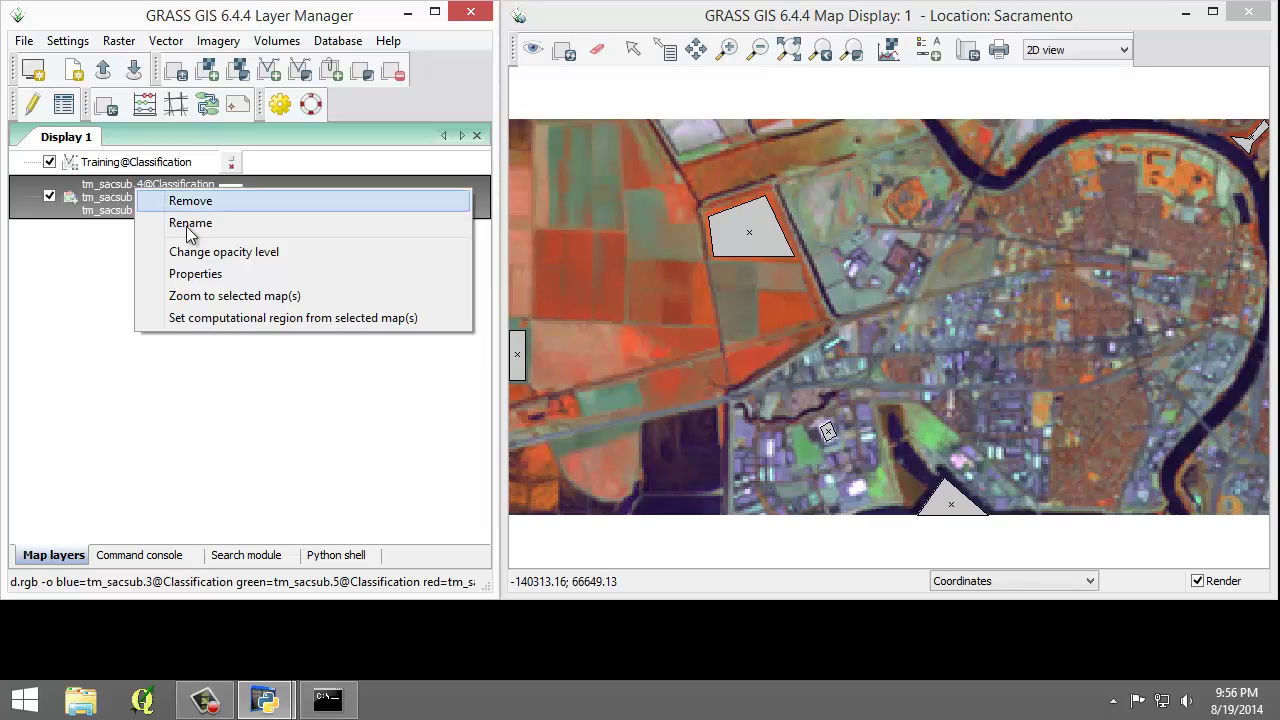
pyautogui.click(226, 296)
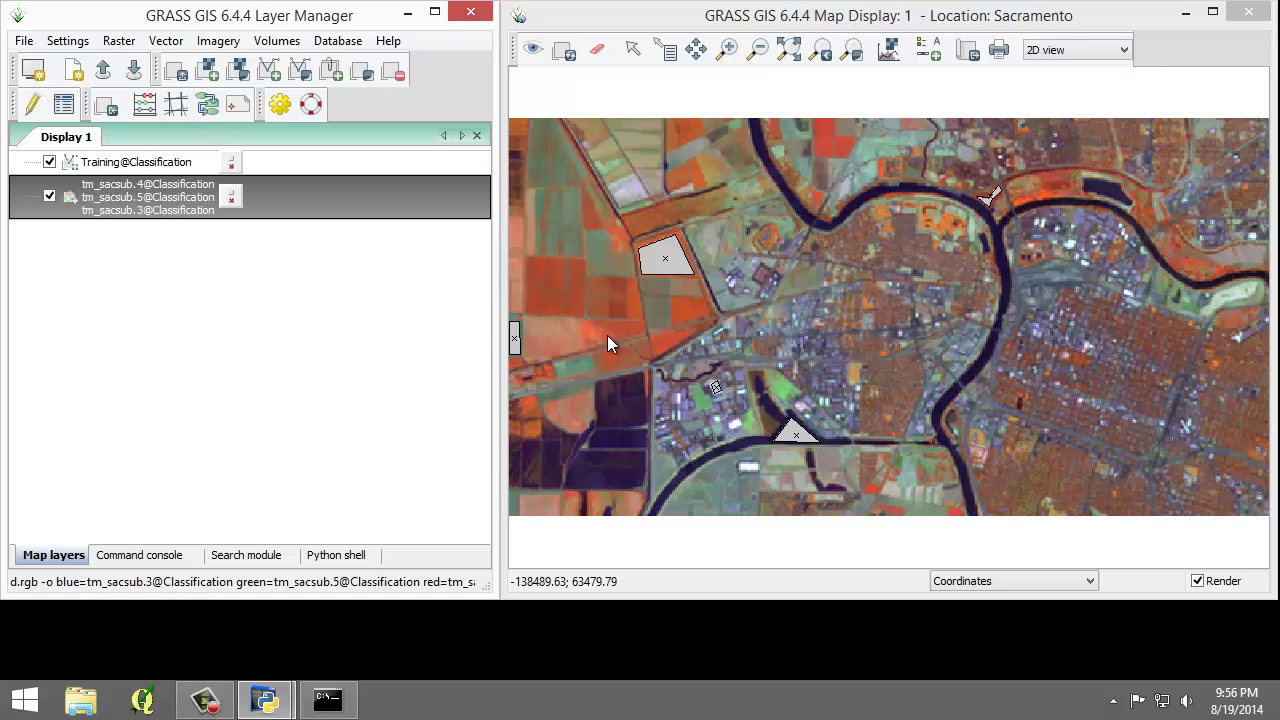
pyautogui.click(176, 42)
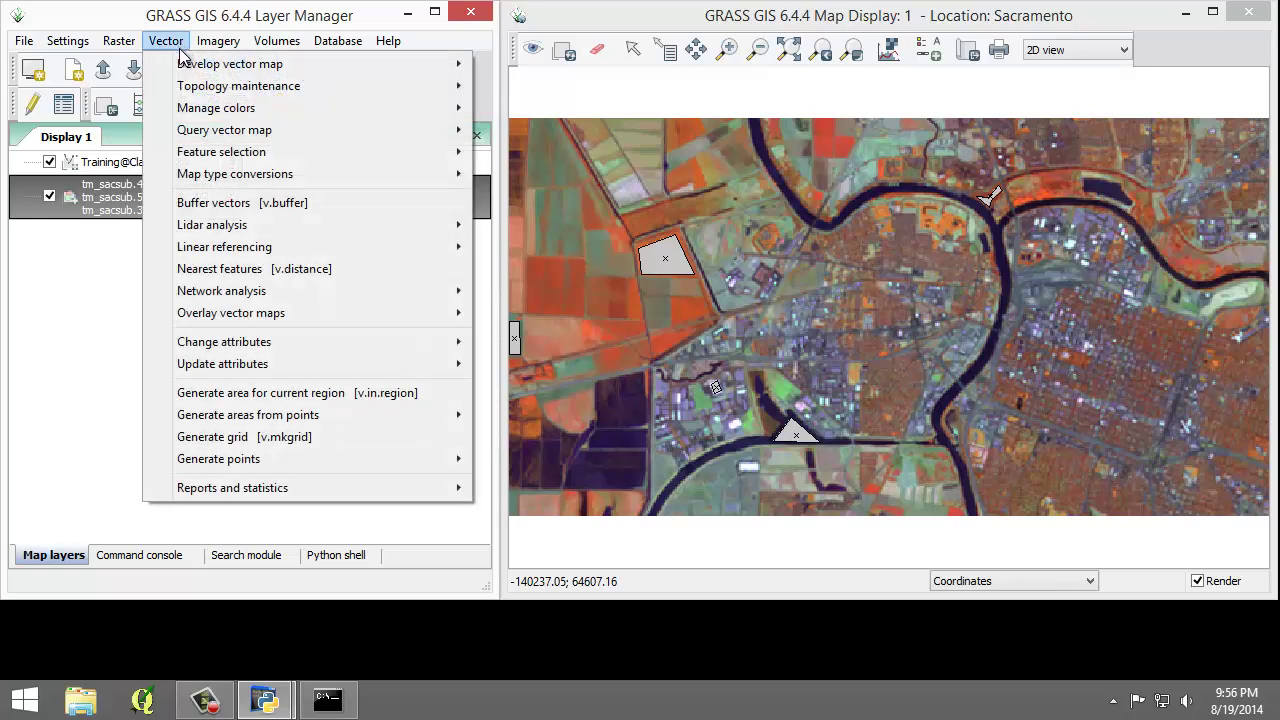
pyautogui.moveTo(277, 174)
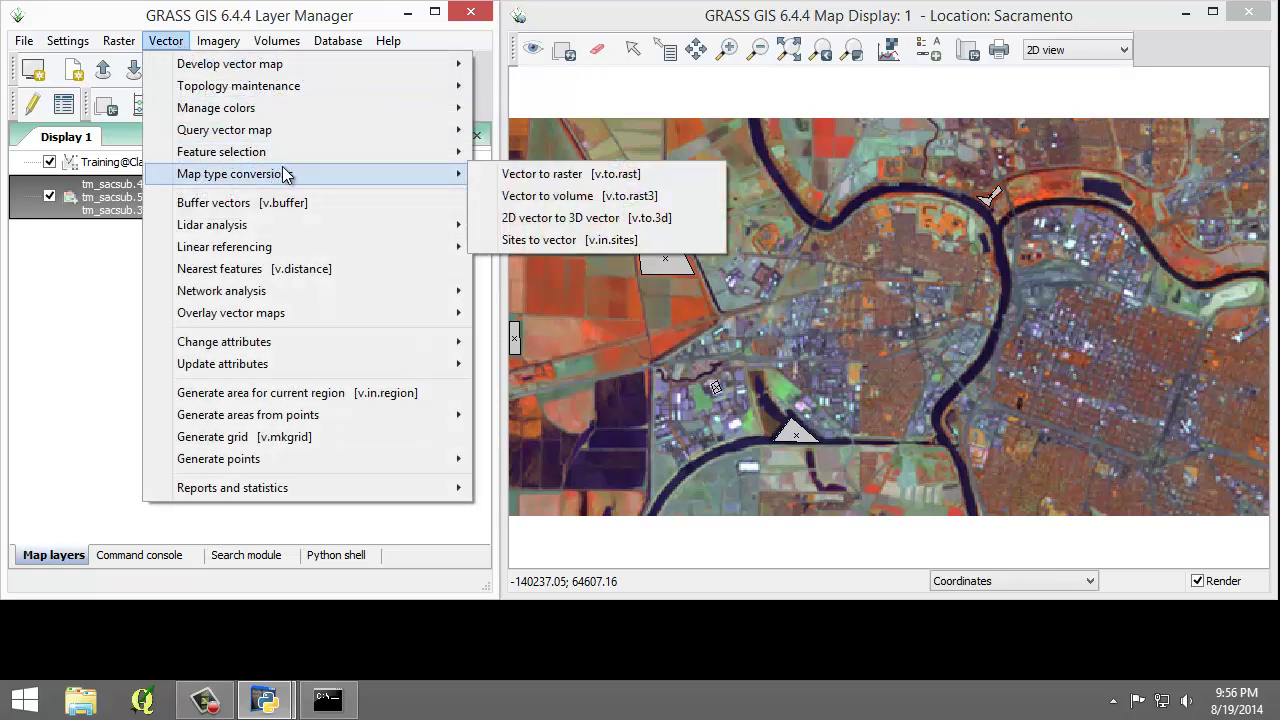
pyautogui.click(522, 175)
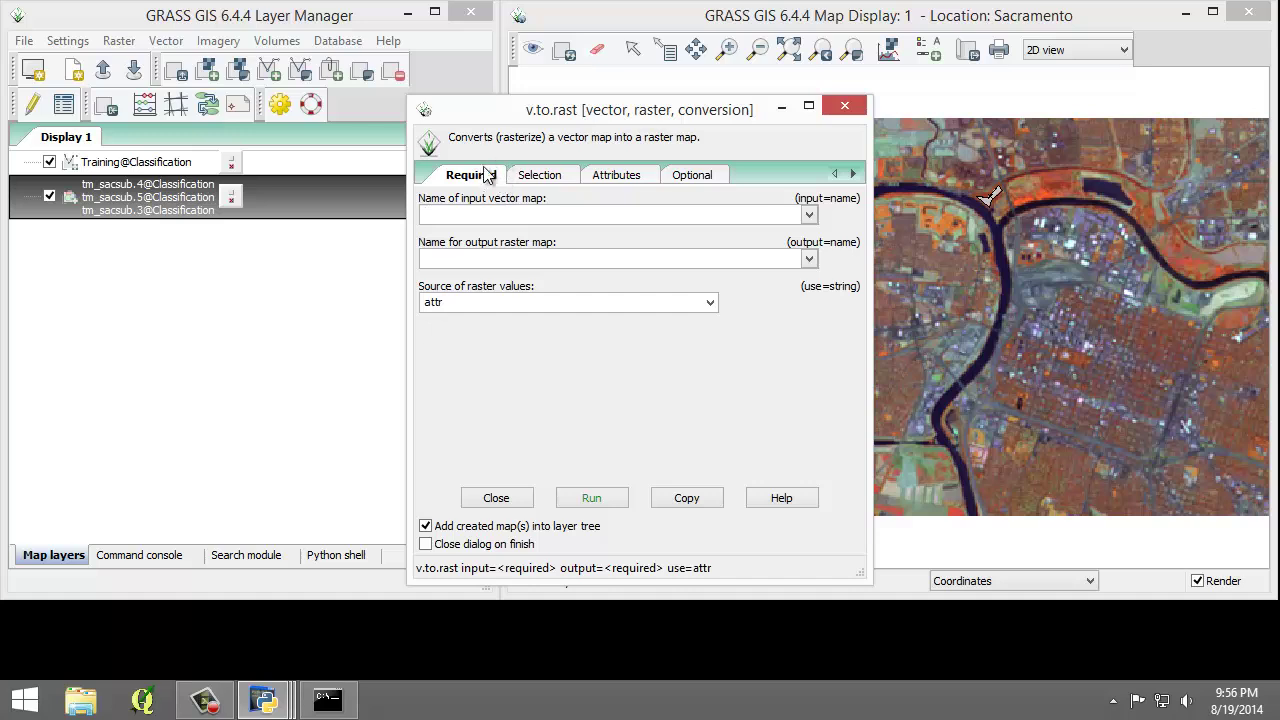
pyautogui.click(481, 177)
pyautogui.click(808, 214)
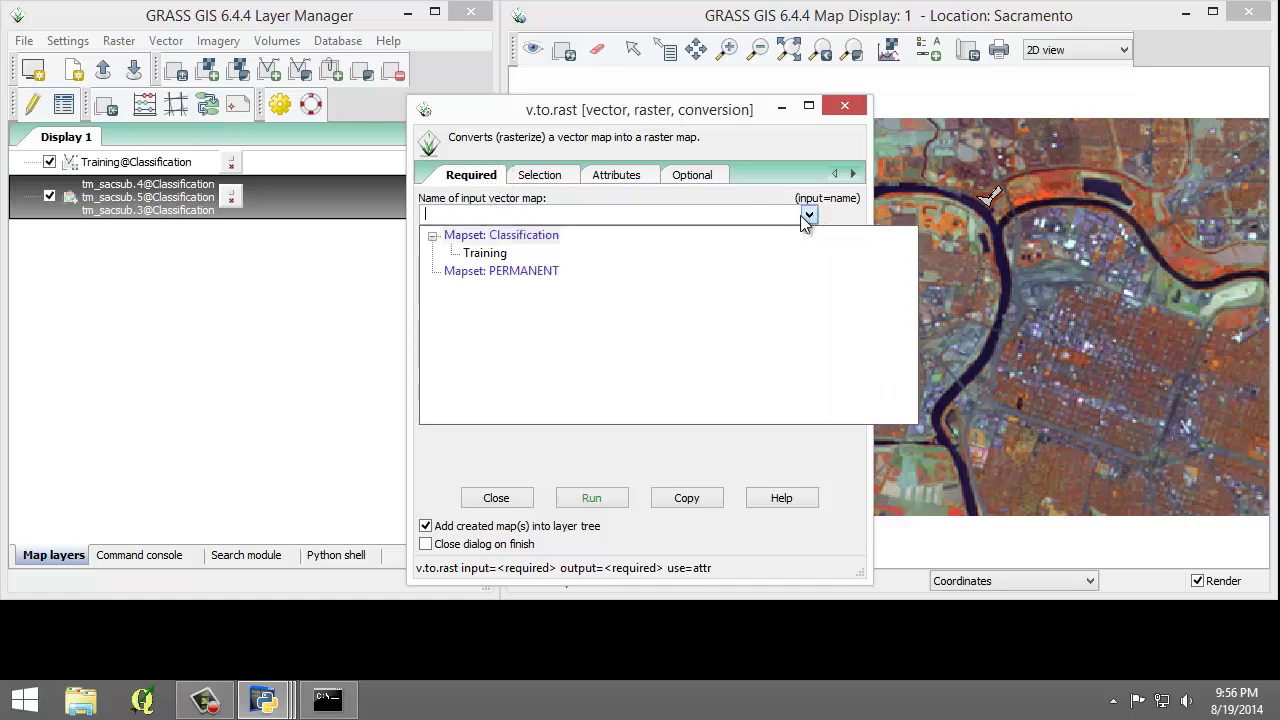
pyautogui.click(506, 253)
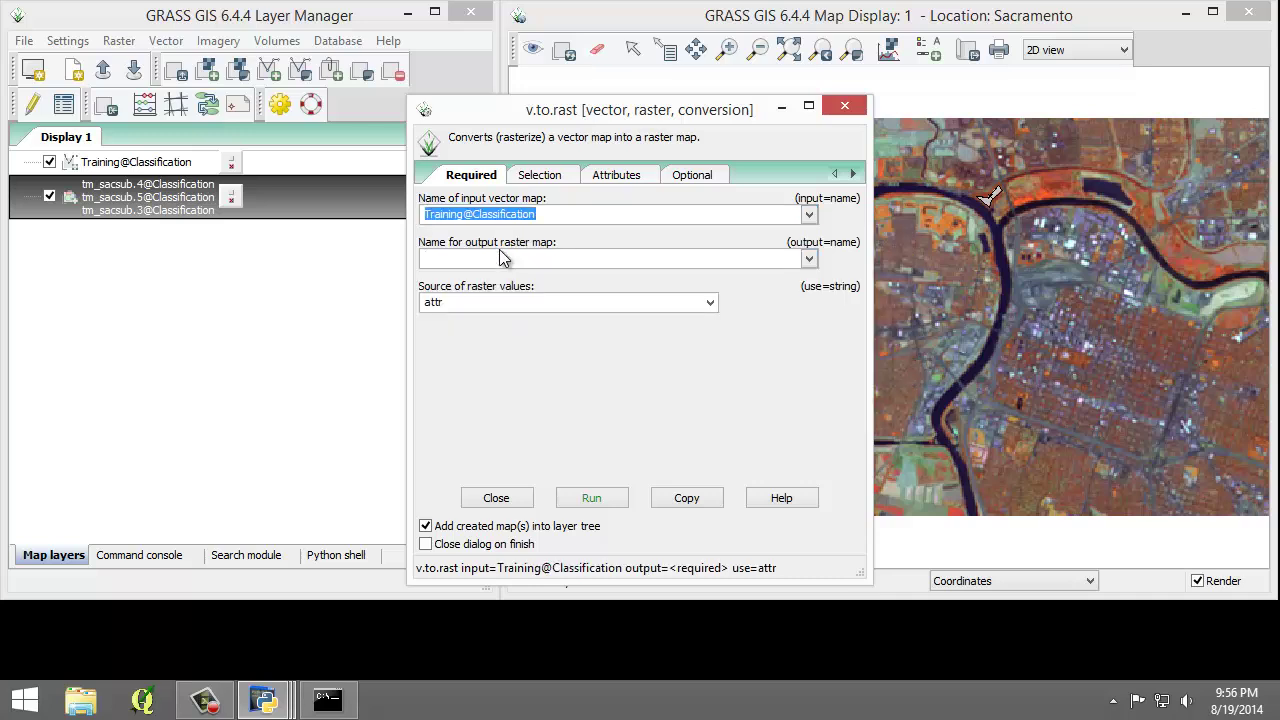
pyautogui.click(501, 258)
pyautogui.write('T')
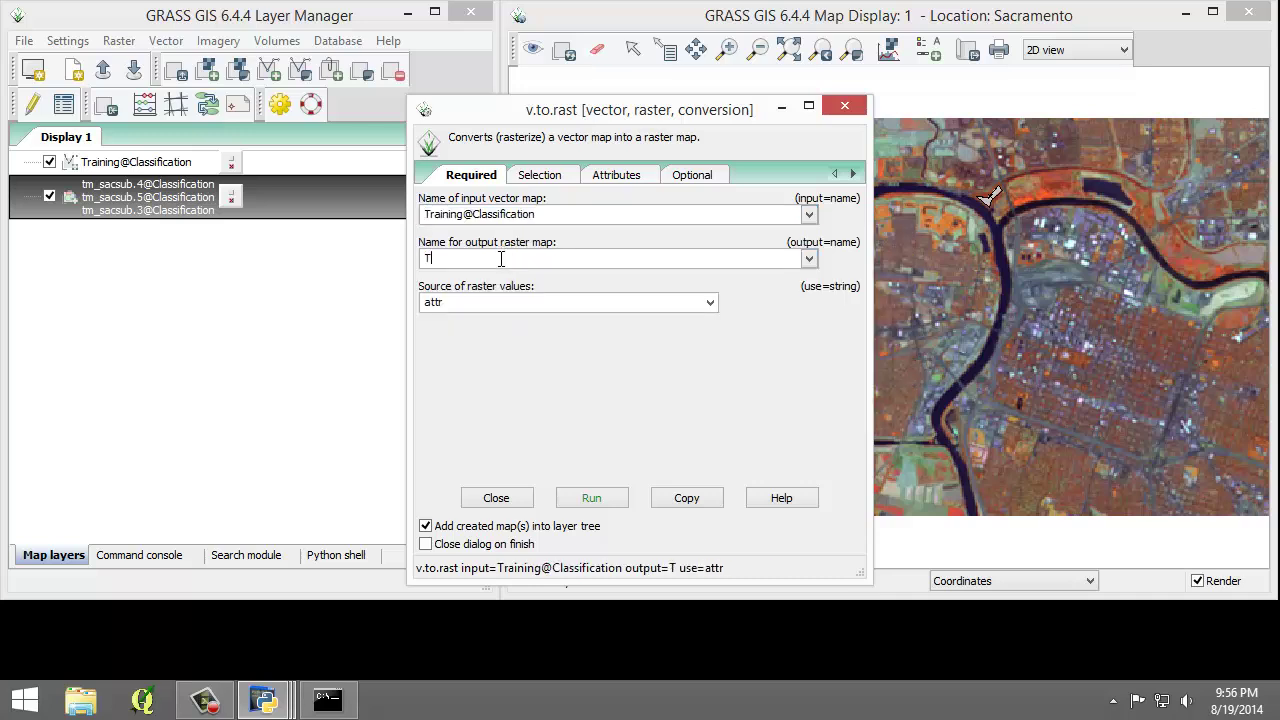
pyautogui.write('rainingAreas')
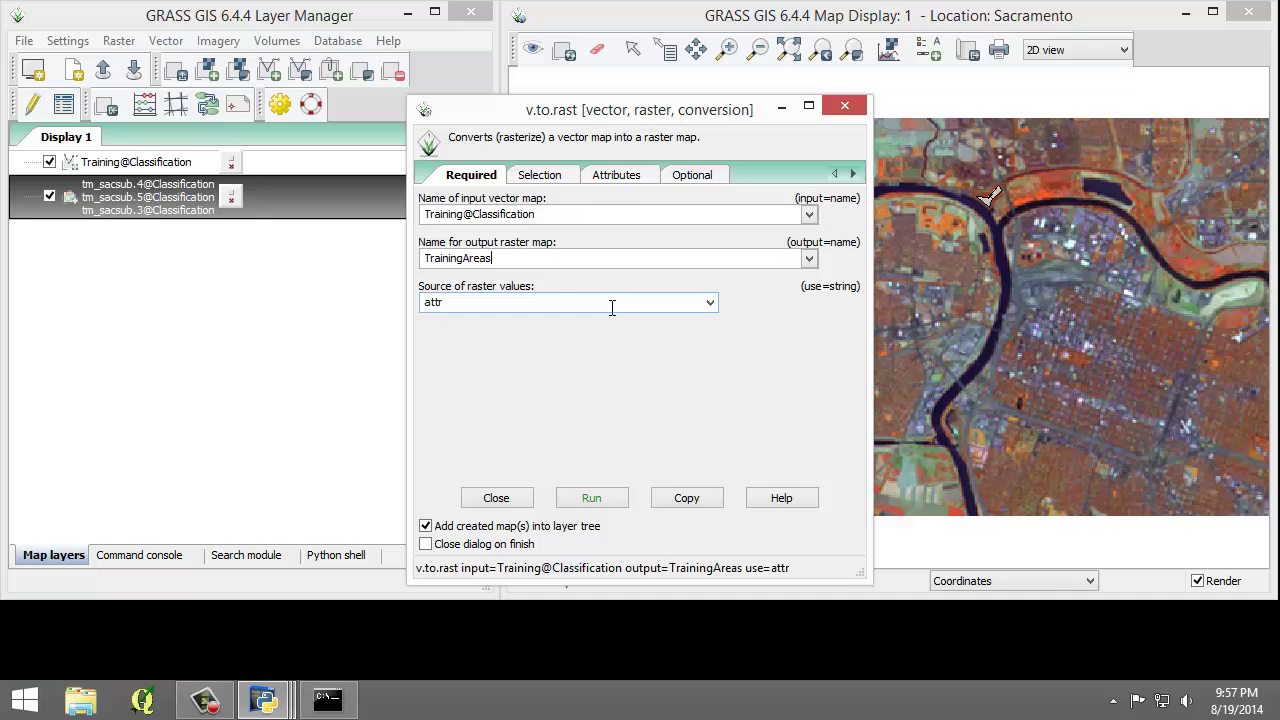
# Use category as the attribute value column and Descr as the raster category label column, and run the vector-to-raster conversion.
pyautogui.click(614, 171)
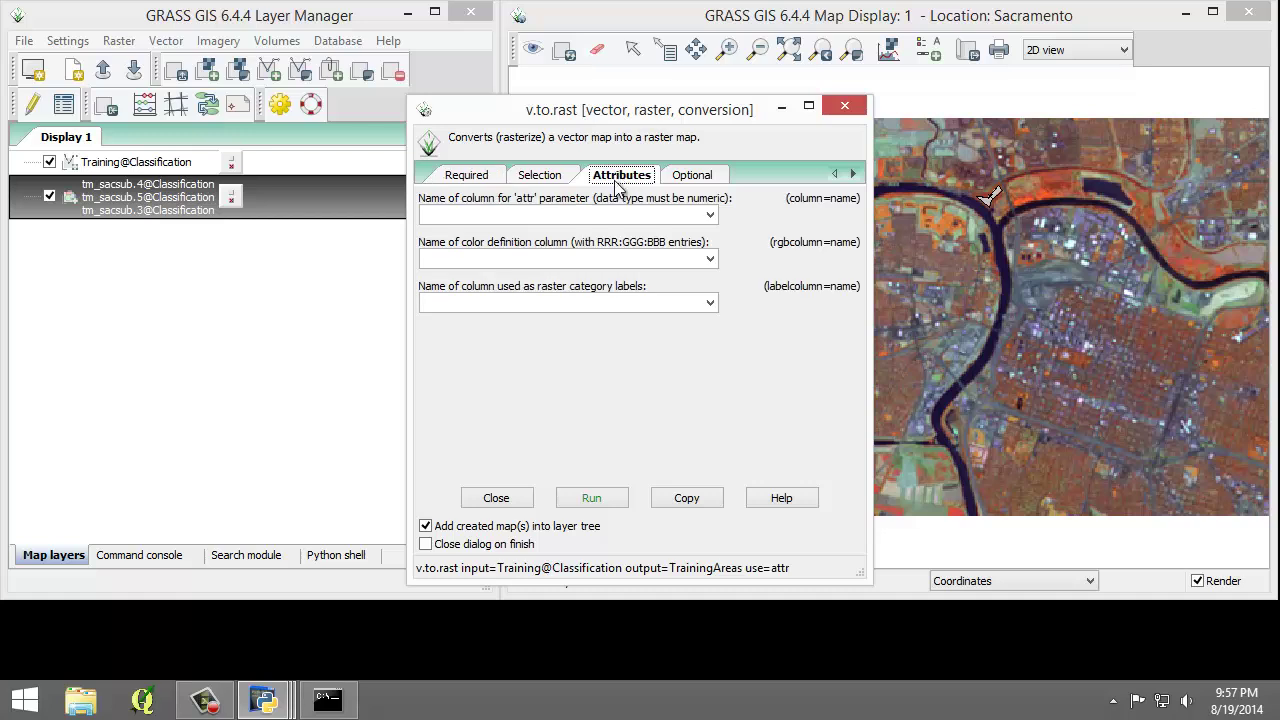
pyautogui.click(700, 215)
pyautogui.click(560, 240)
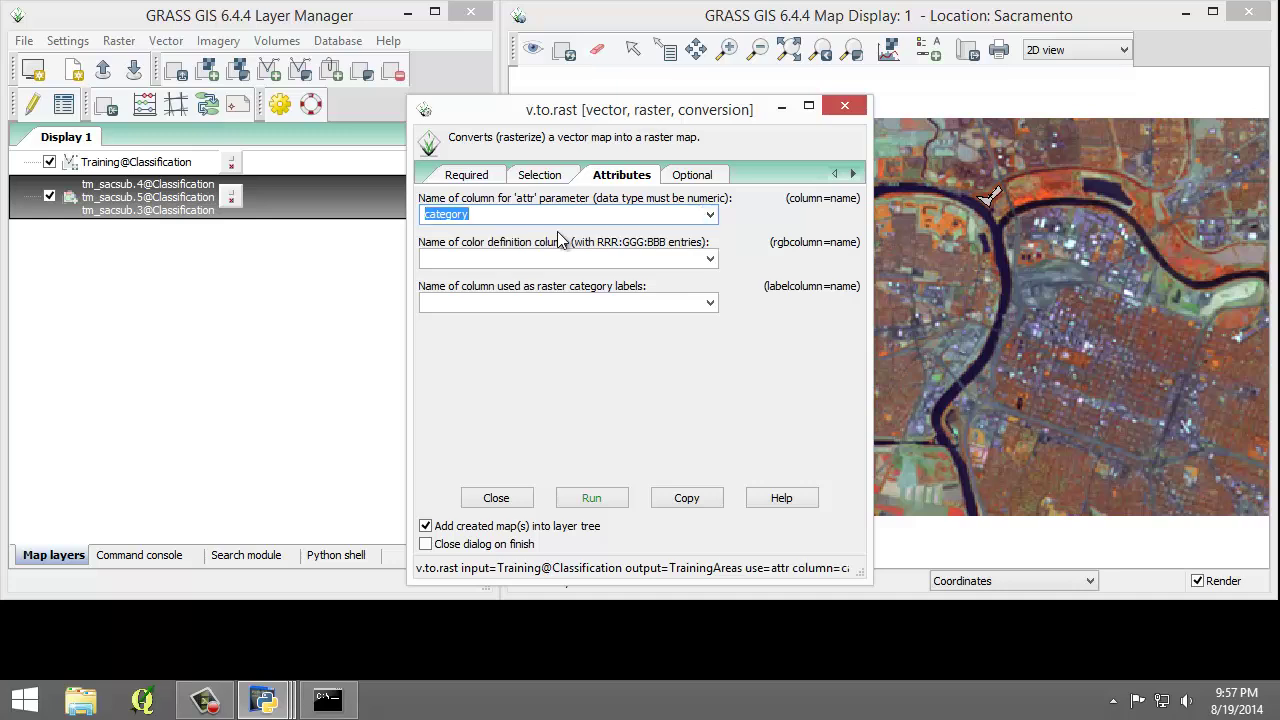
pyautogui.click(711, 303)
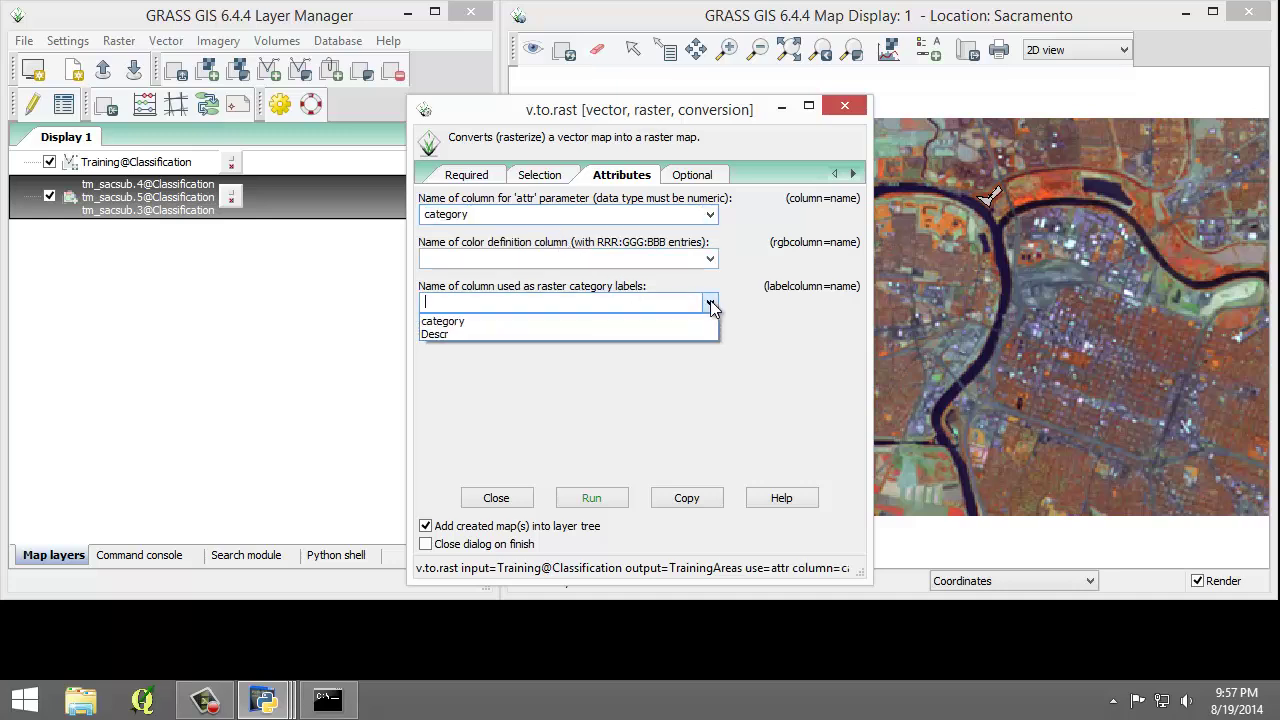
pyautogui.click(503, 334)
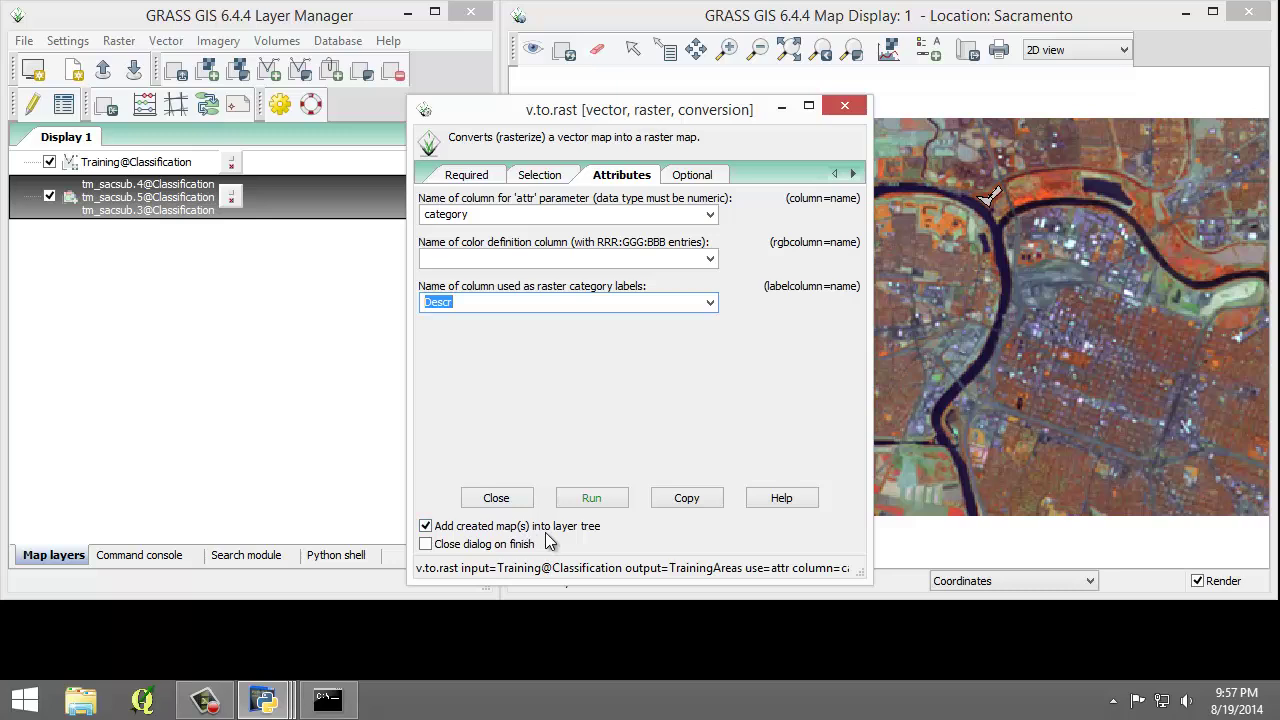
pyautogui.click(595, 495)
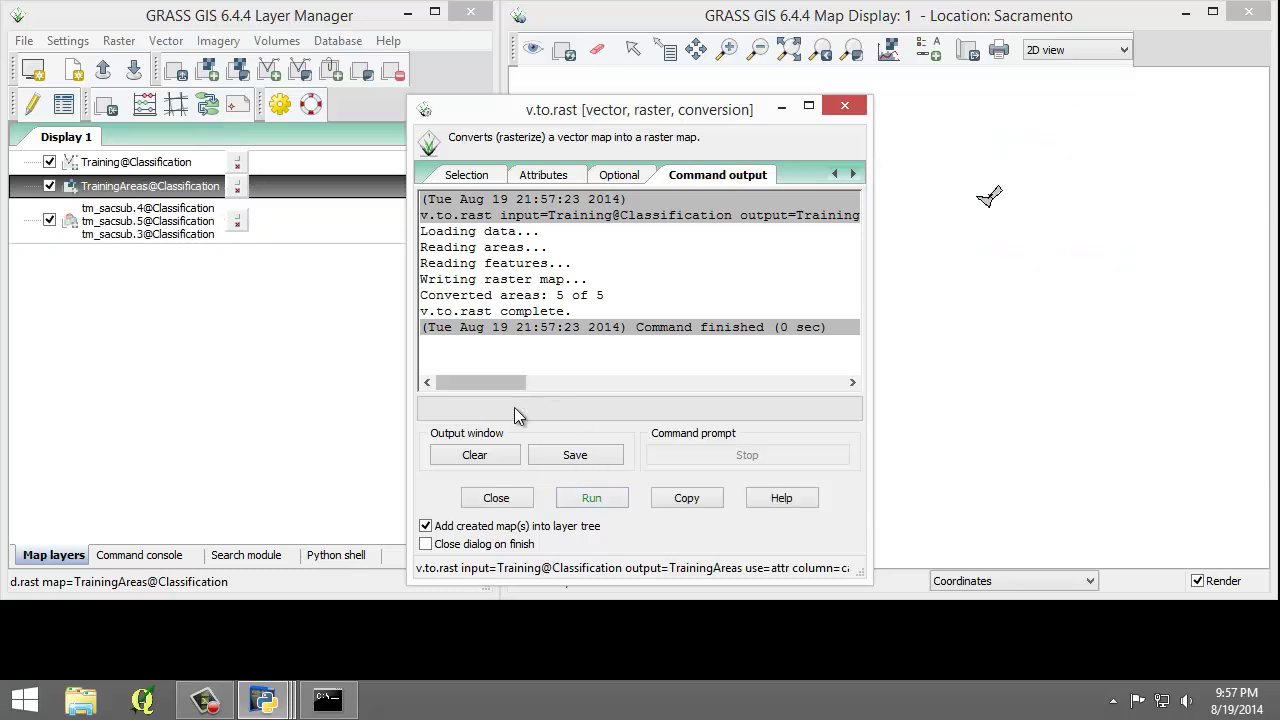
pyautogui.click(490, 497)
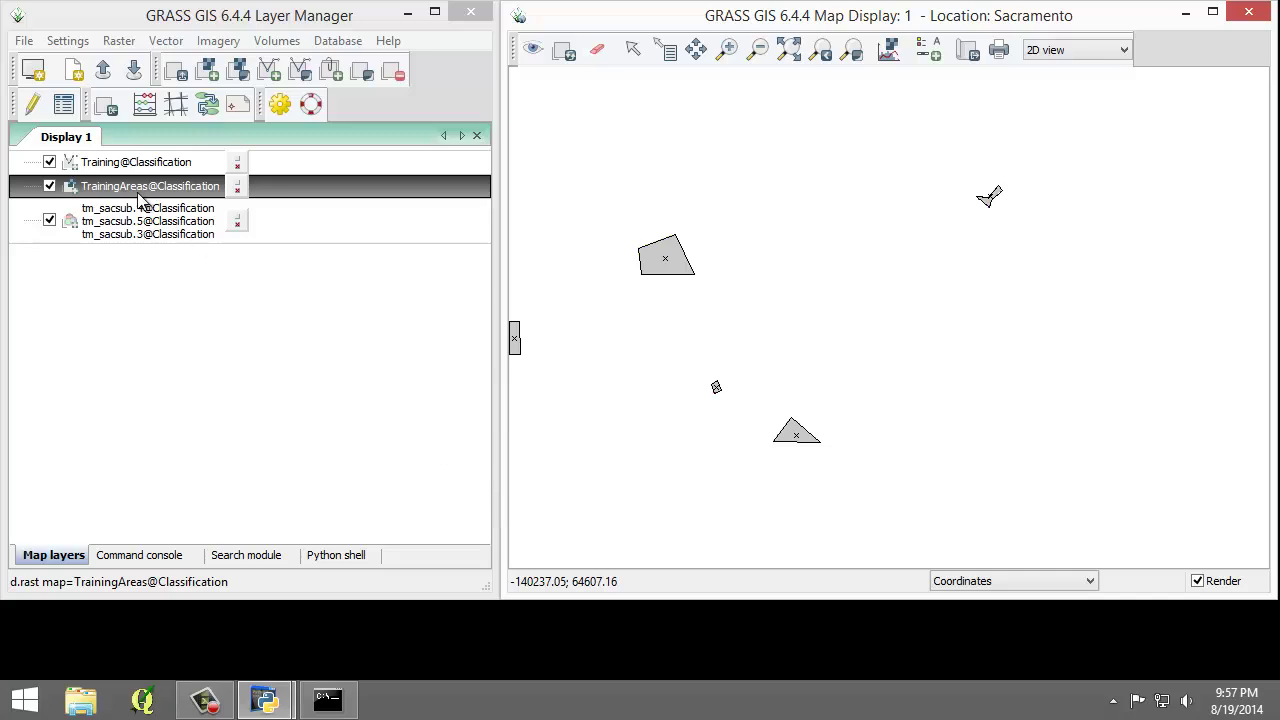
# Move the TrainingAreas raster layer above the Training vector layer and display it as an overlay of non-null values only.
pyautogui.moveTo(140, 193); pyautogui.dragTo(137, 155)
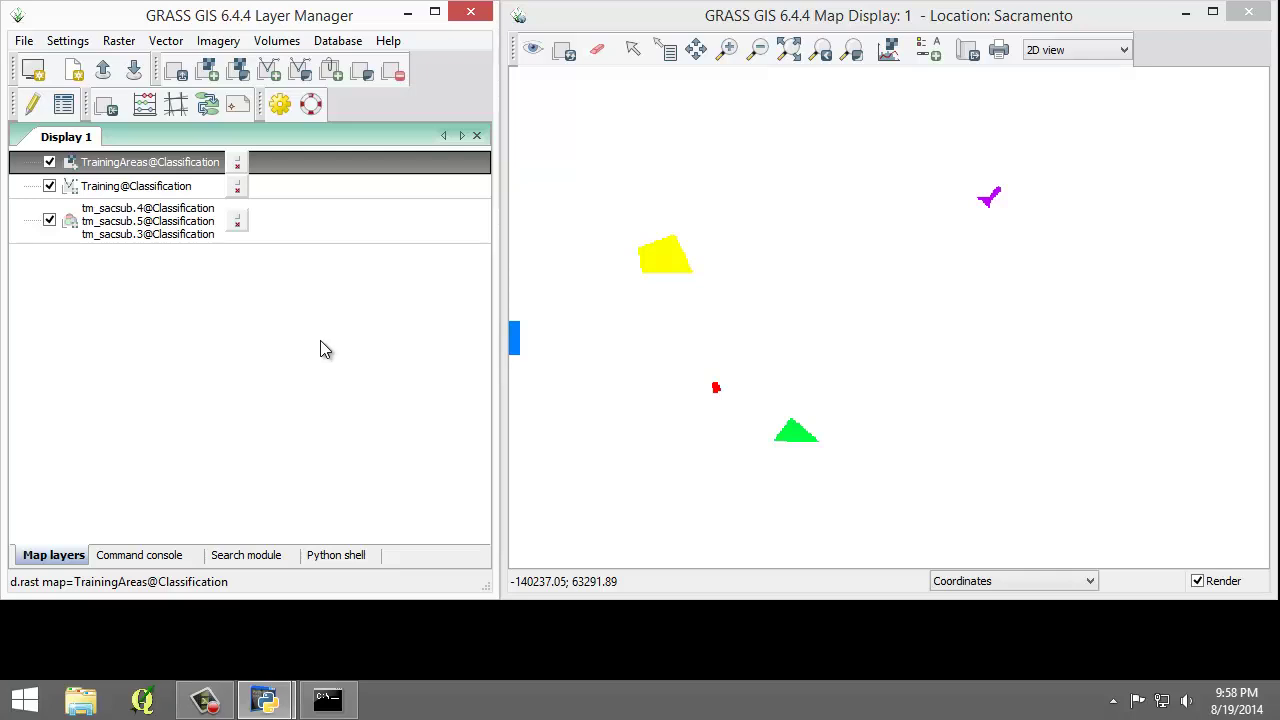
pyautogui.rightClick(172, 168)
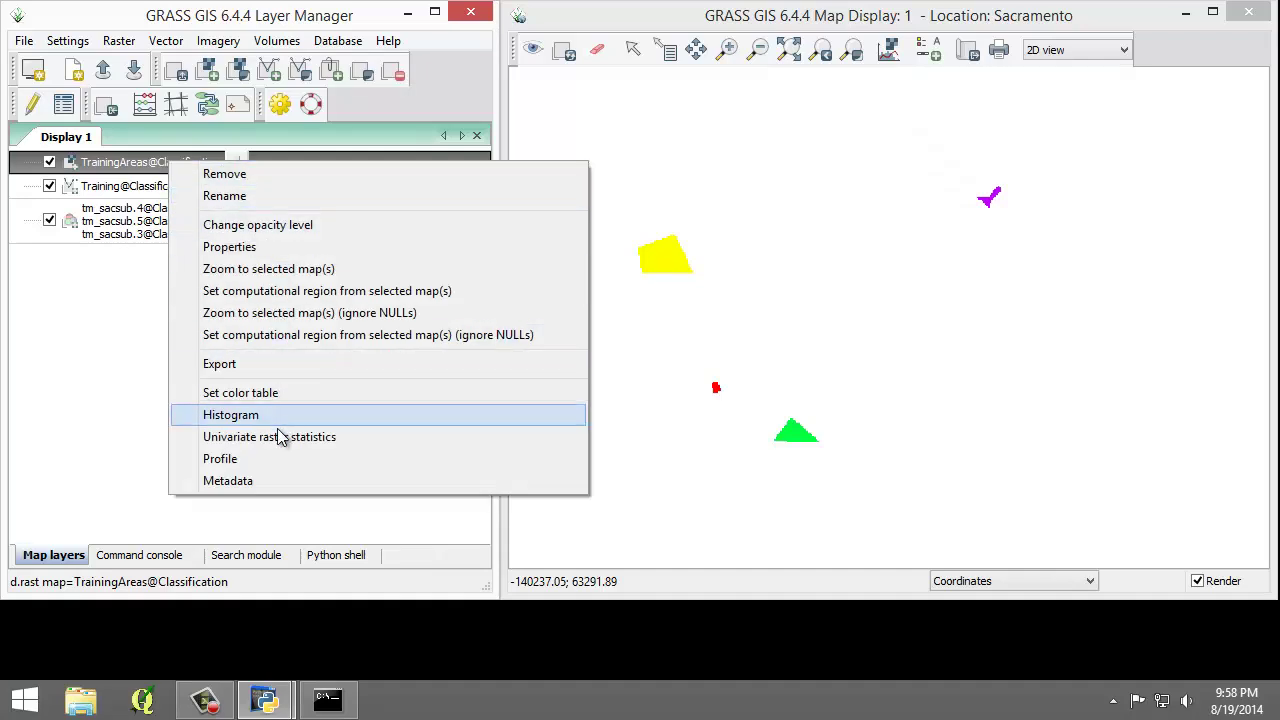
pyautogui.click(279, 257)
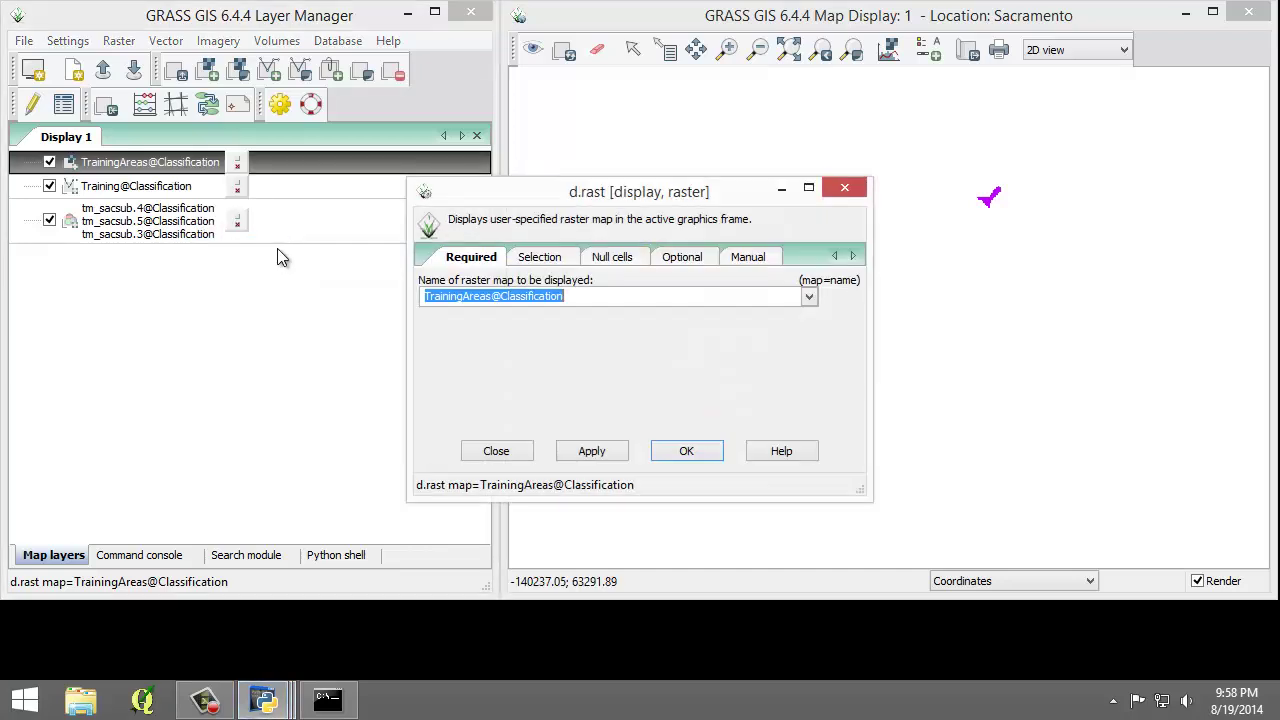
pyautogui.click(619, 260)
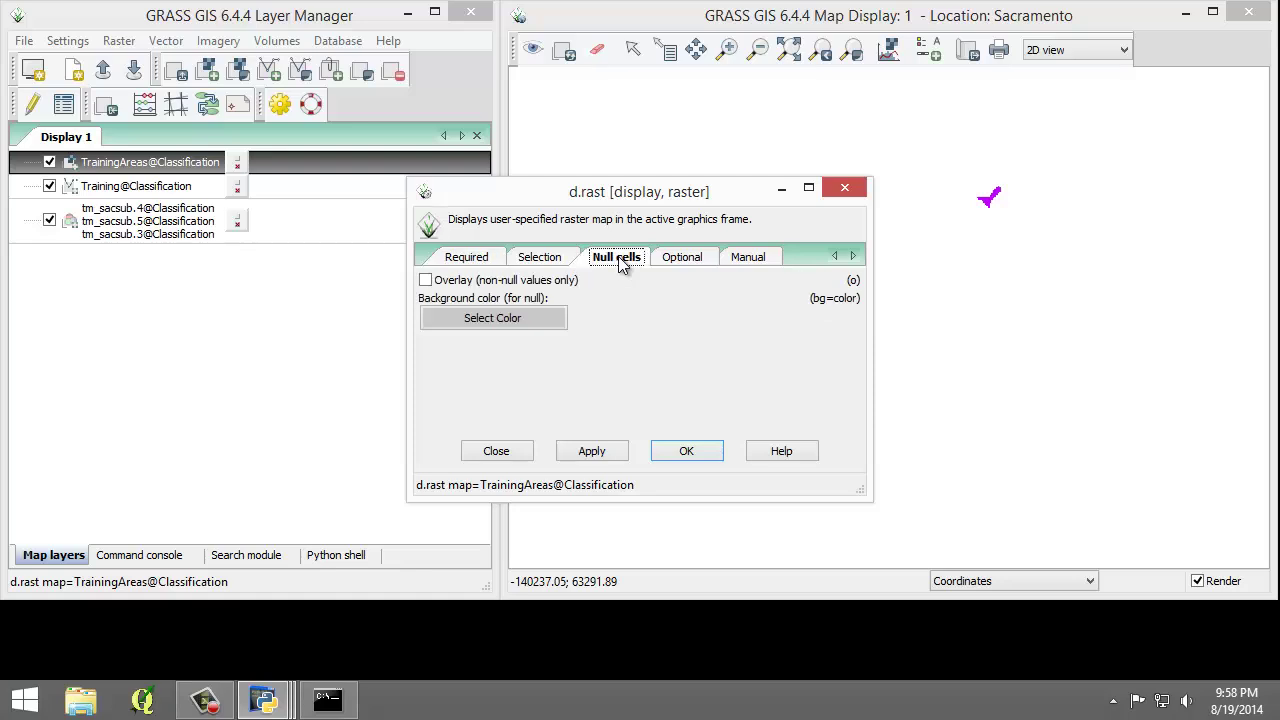
pyautogui.click(455, 289)
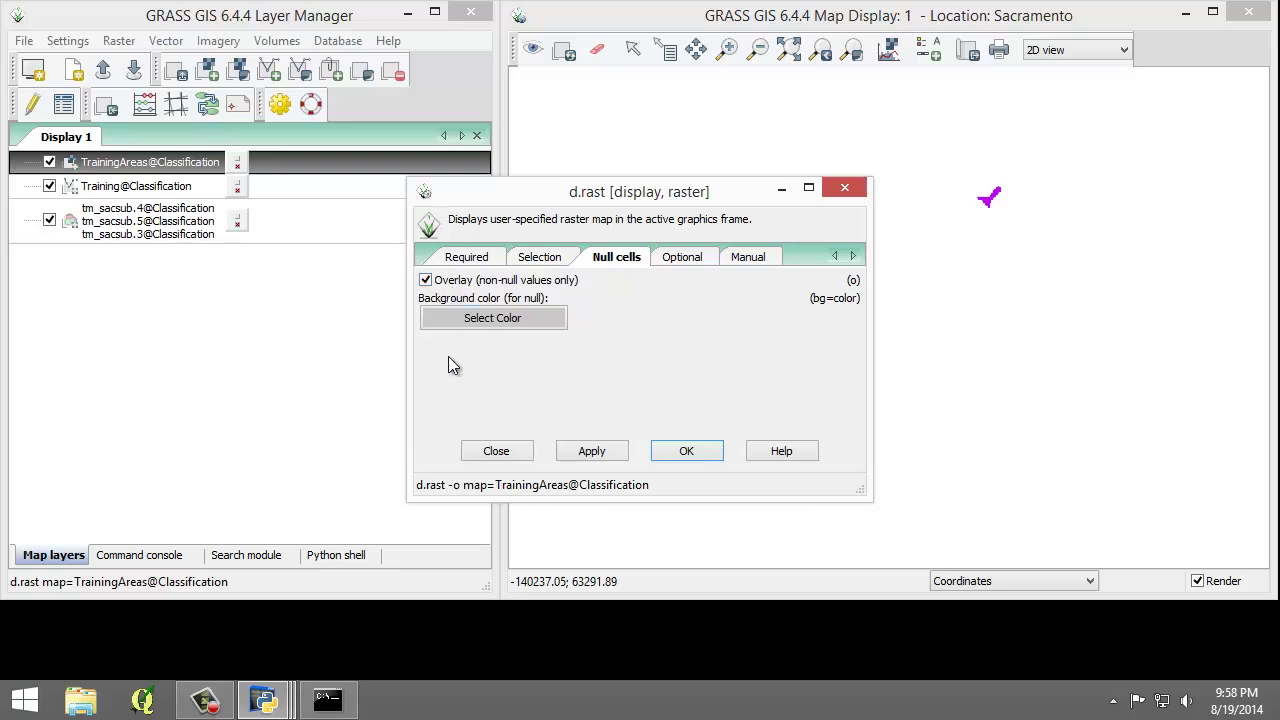
pyautogui.click(685, 452)
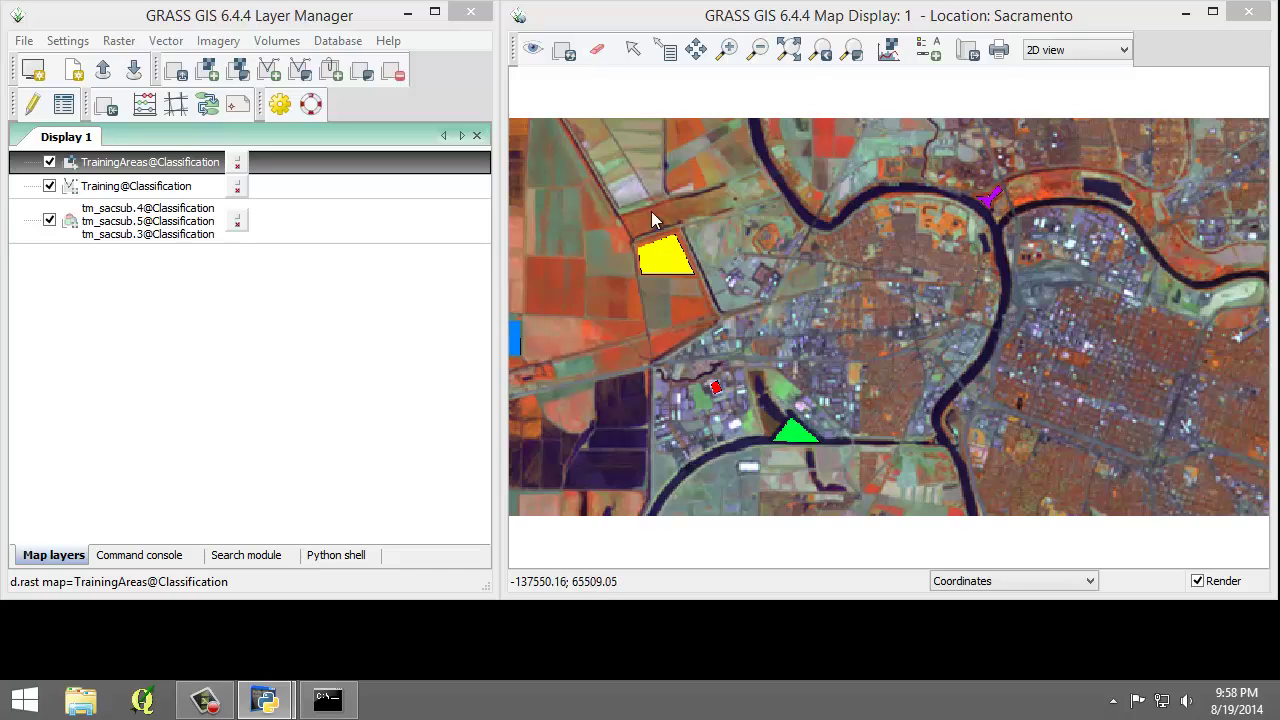
# Query the yellow training area in the TrainingAreas raster, examine its category value and label, and check which layer is selected.
pyautogui.click(669, 54)
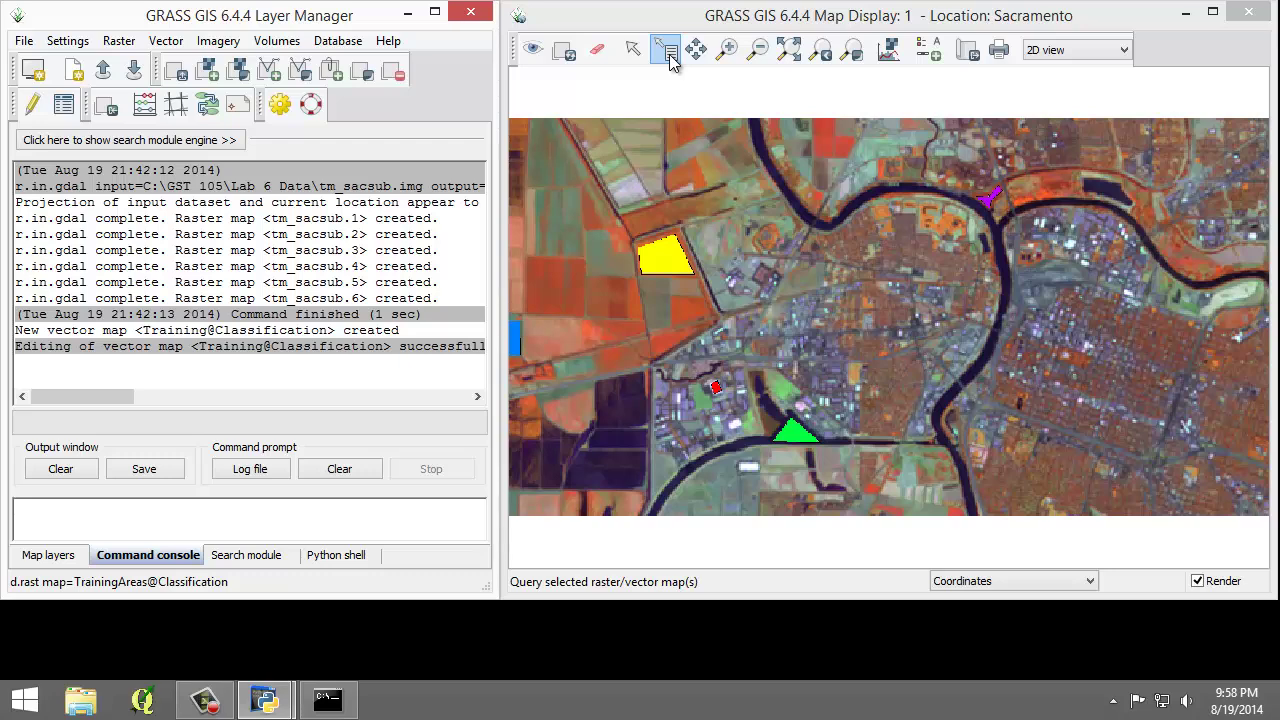
pyautogui.click(670, 262)
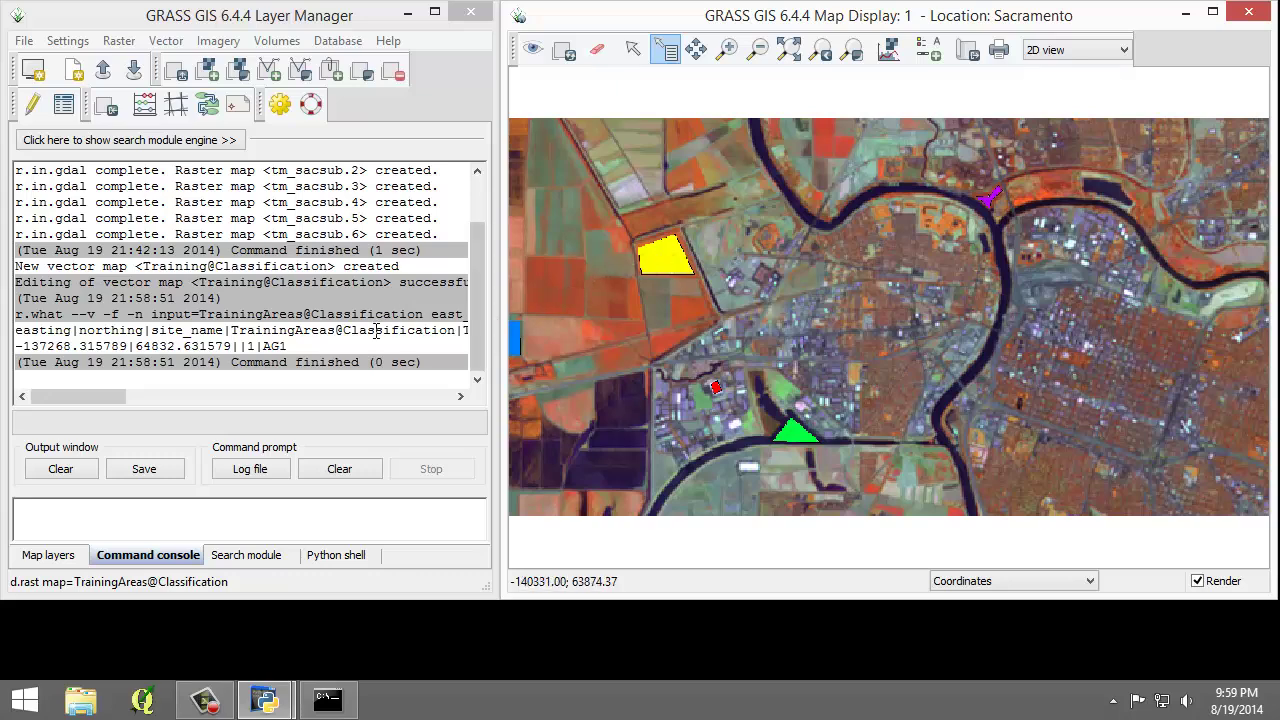
pyautogui.moveTo(292, 346); pyautogui.dragTo(253, 346)
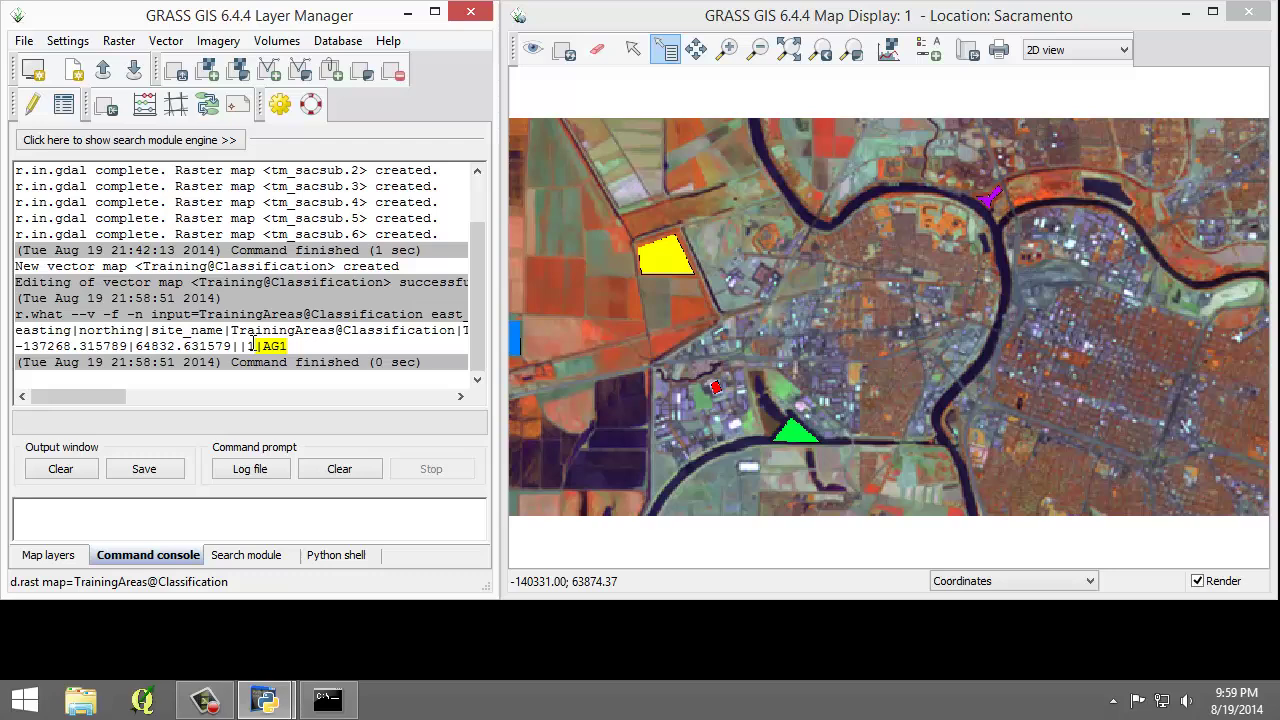
pyautogui.click(307, 346)
pyautogui.moveTo(231, 330); pyautogui.dragTo(338, 328)
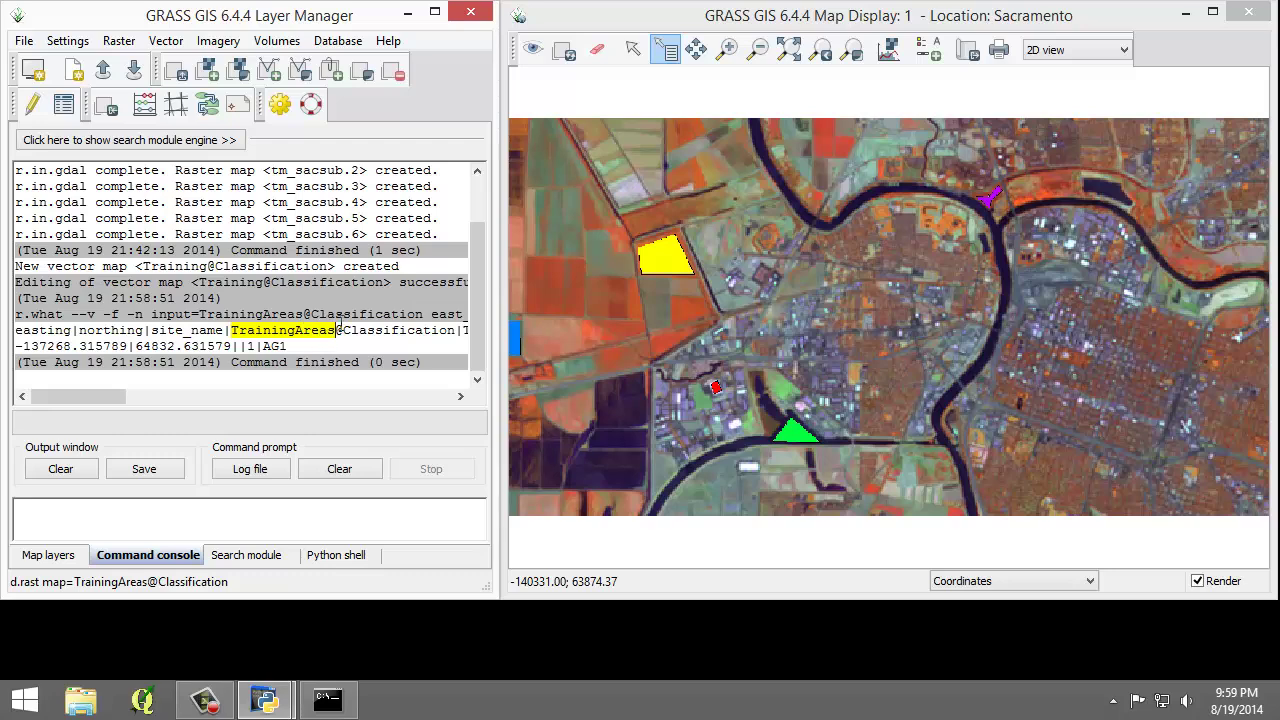
pyautogui.click(48, 555)
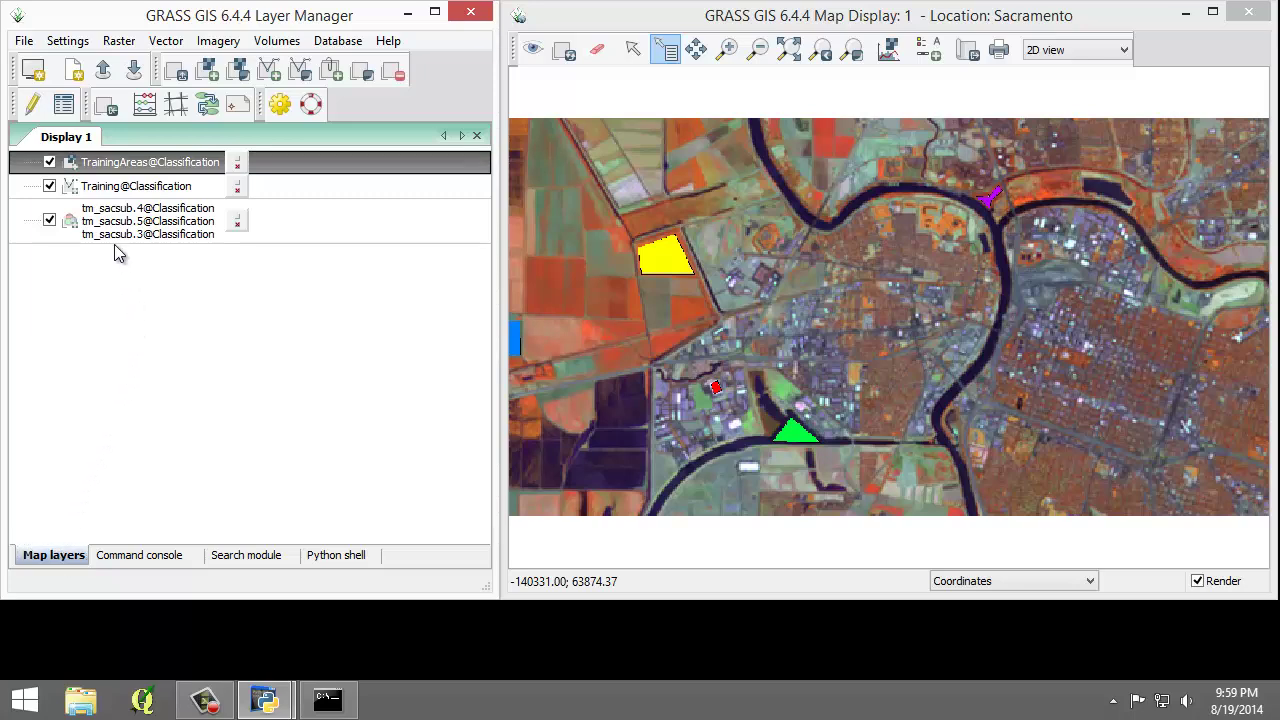
pyautogui.click(115, 190)
pyautogui.click(122, 164)
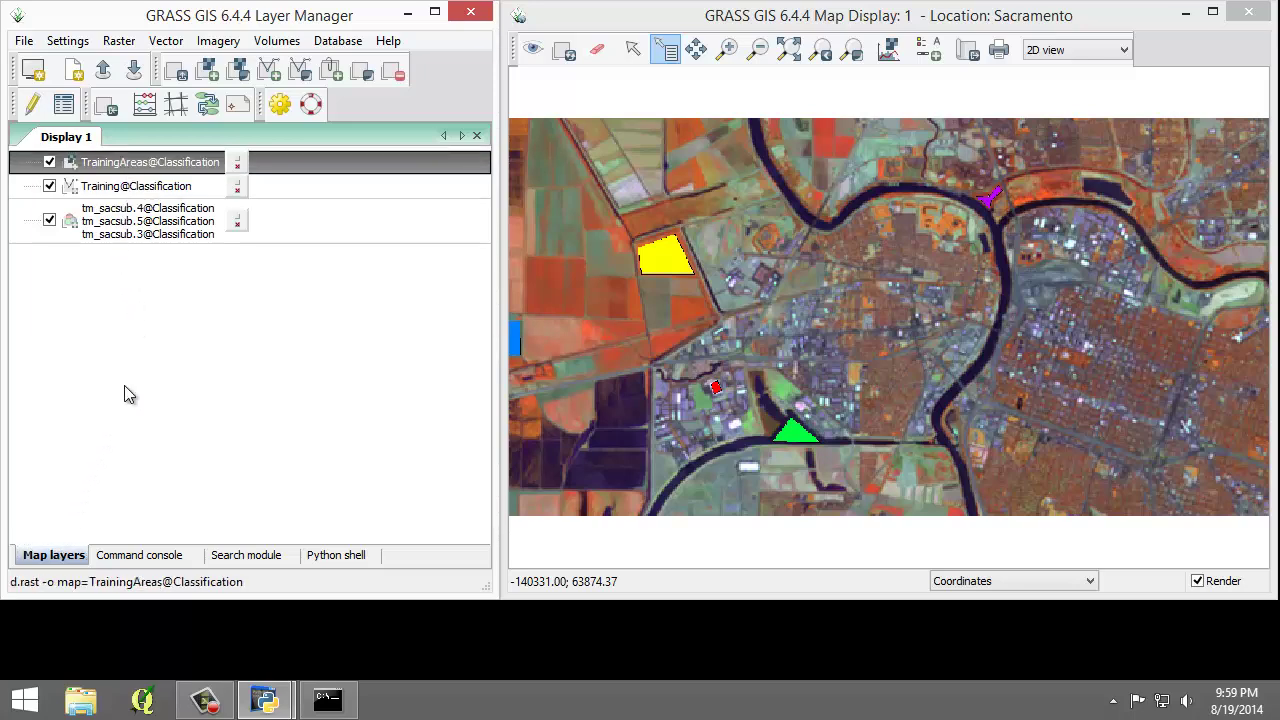
# Query the blue, yellow, green, red and purple training areas of the TrainingAreas raster and compare their category numbers and labels.
pyautogui.click(140, 555)
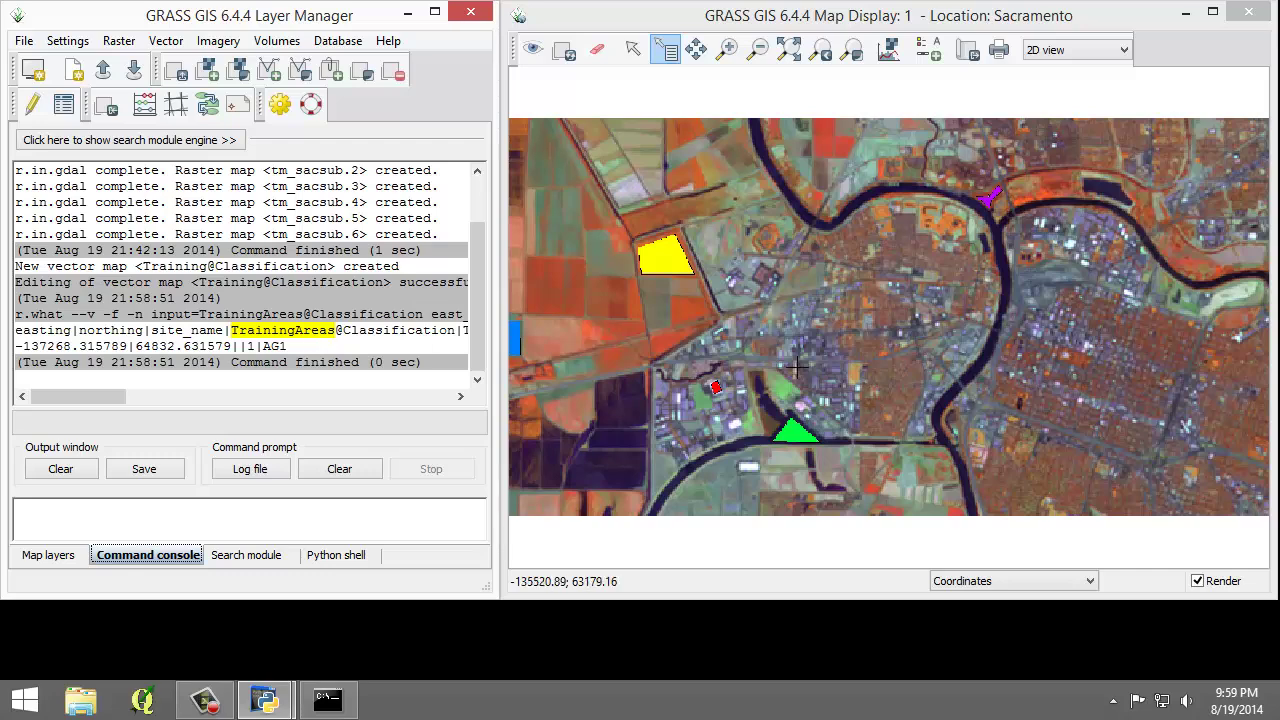
pyautogui.click(512, 340)
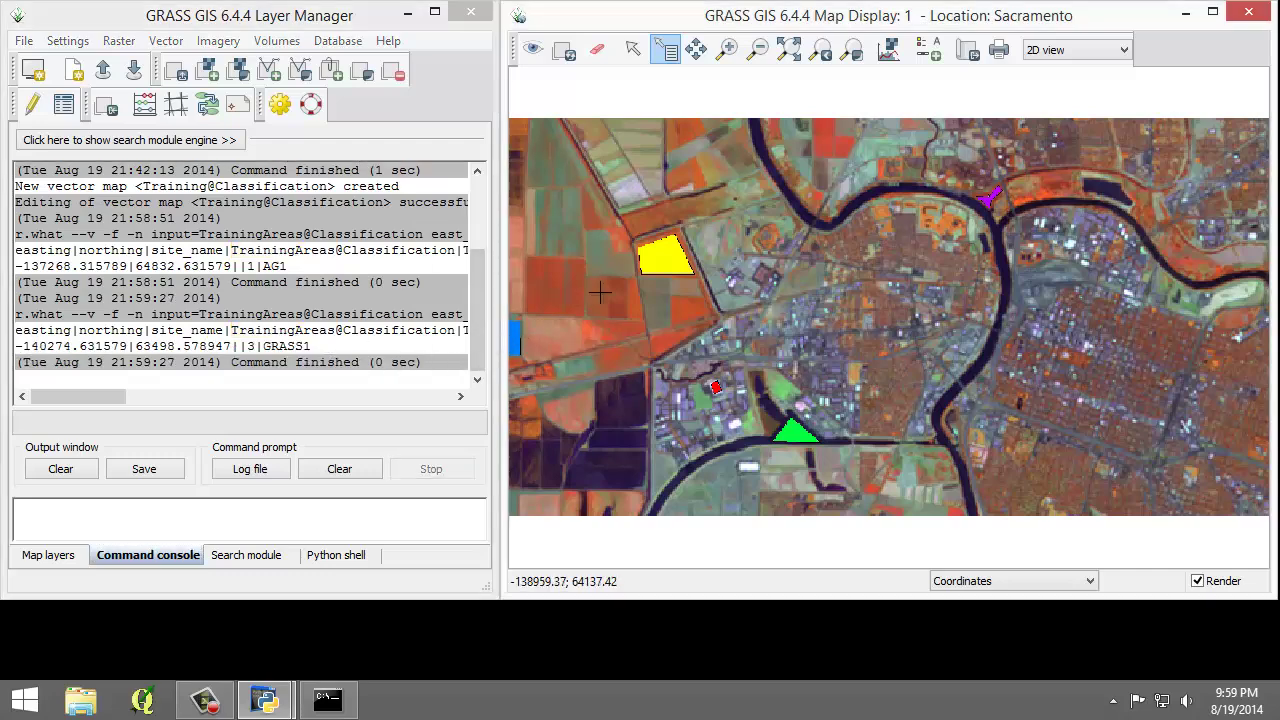
pyautogui.click(660, 261)
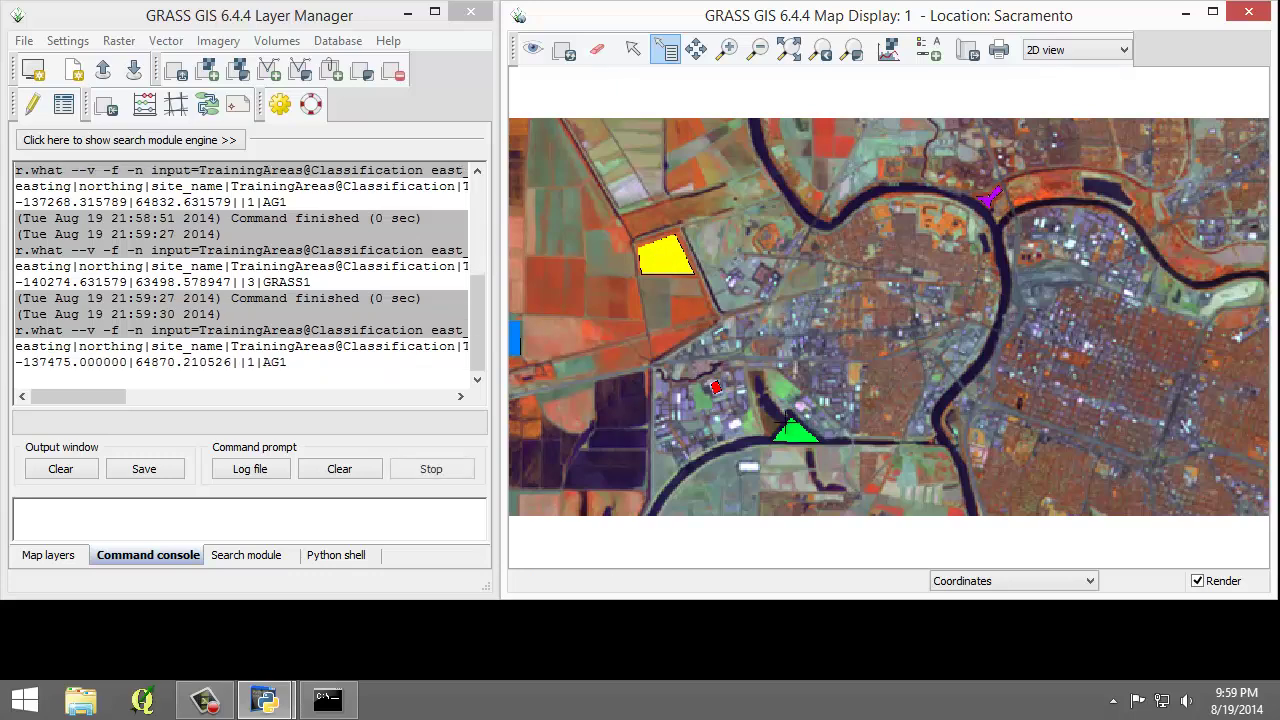
pyautogui.click(795, 432)
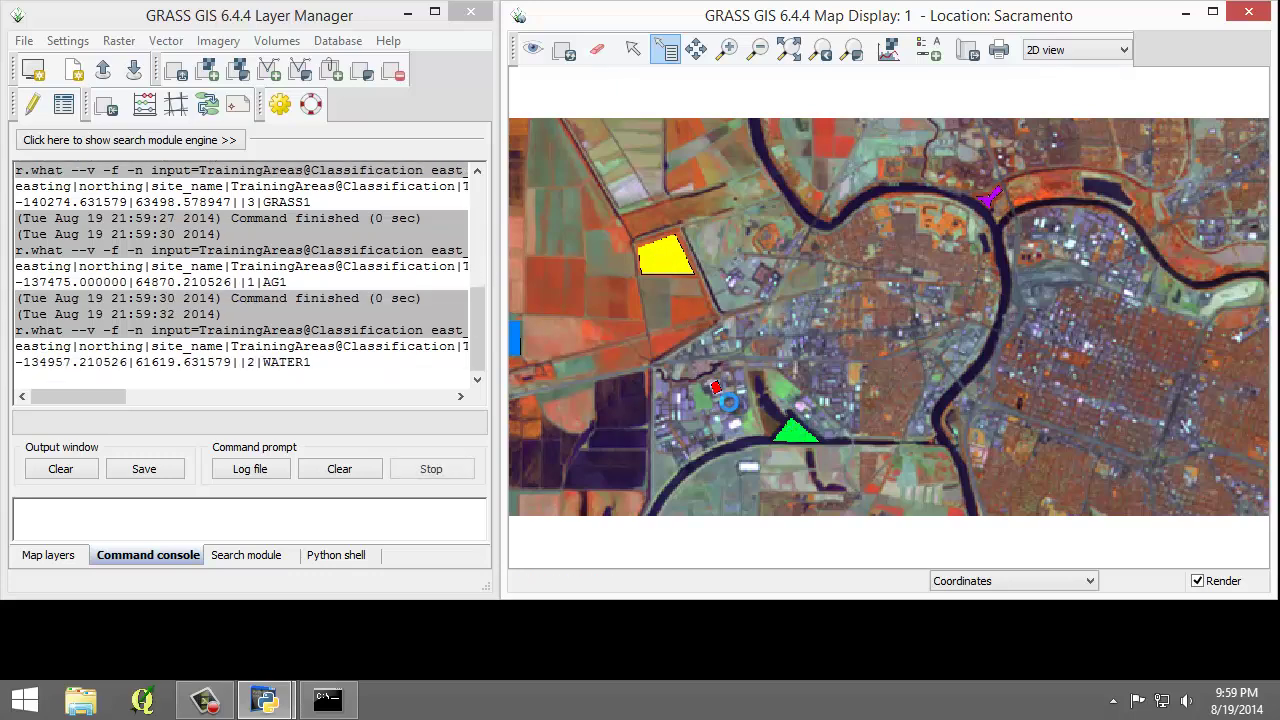
pyautogui.click(715, 387)
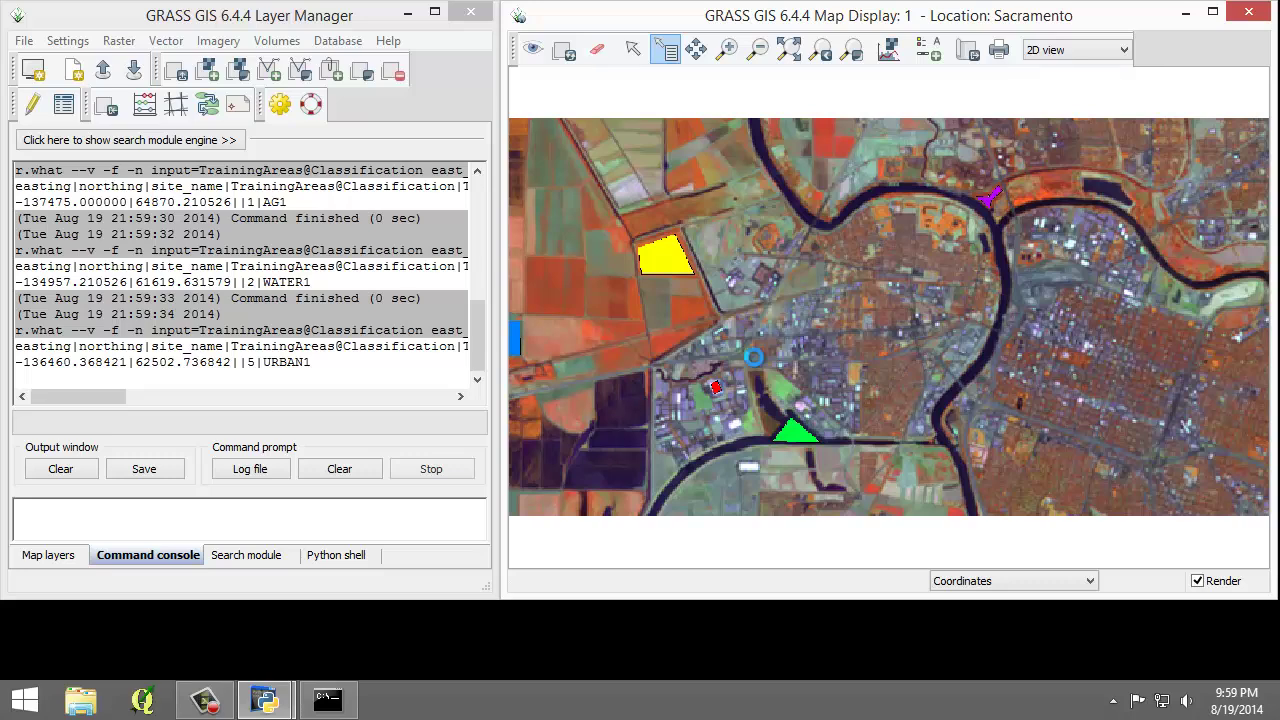
pyautogui.click(975, 200)
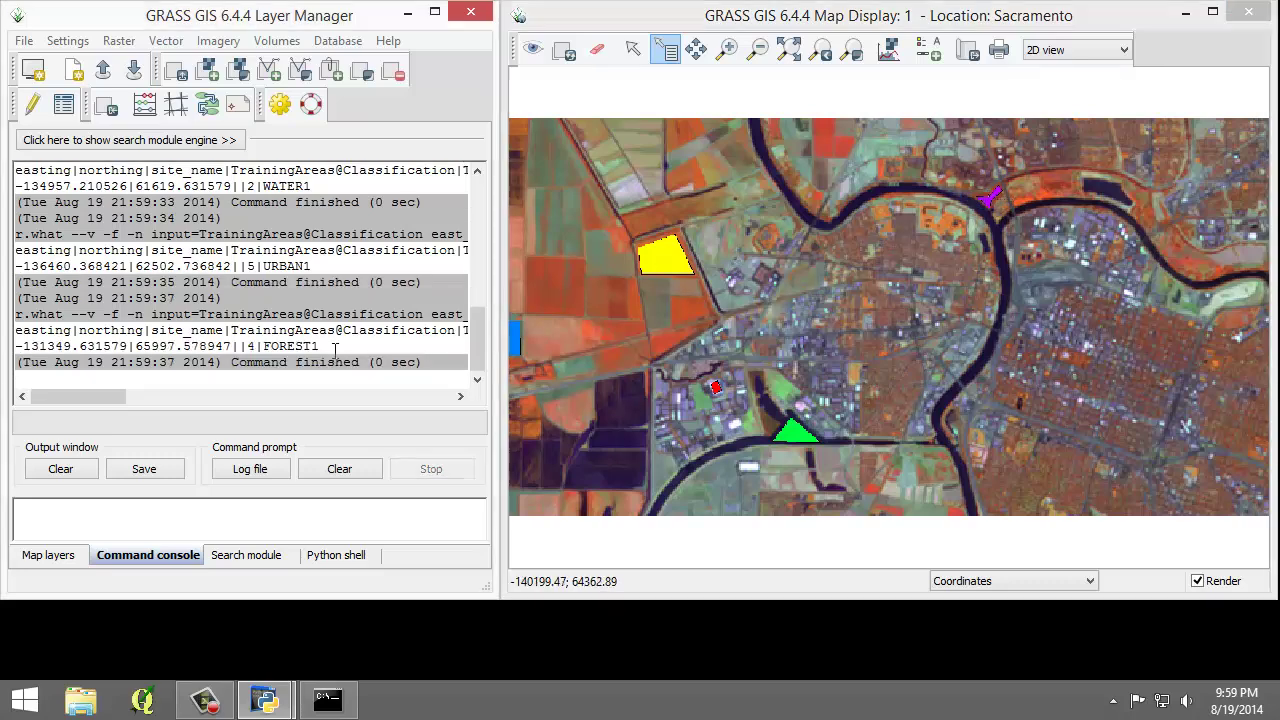
pyautogui.moveTo(319, 346); pyautogui.dragTo(268, 346)
pyautogui.moveTo(316, 266); pyautogui.dragTo(240, 266)
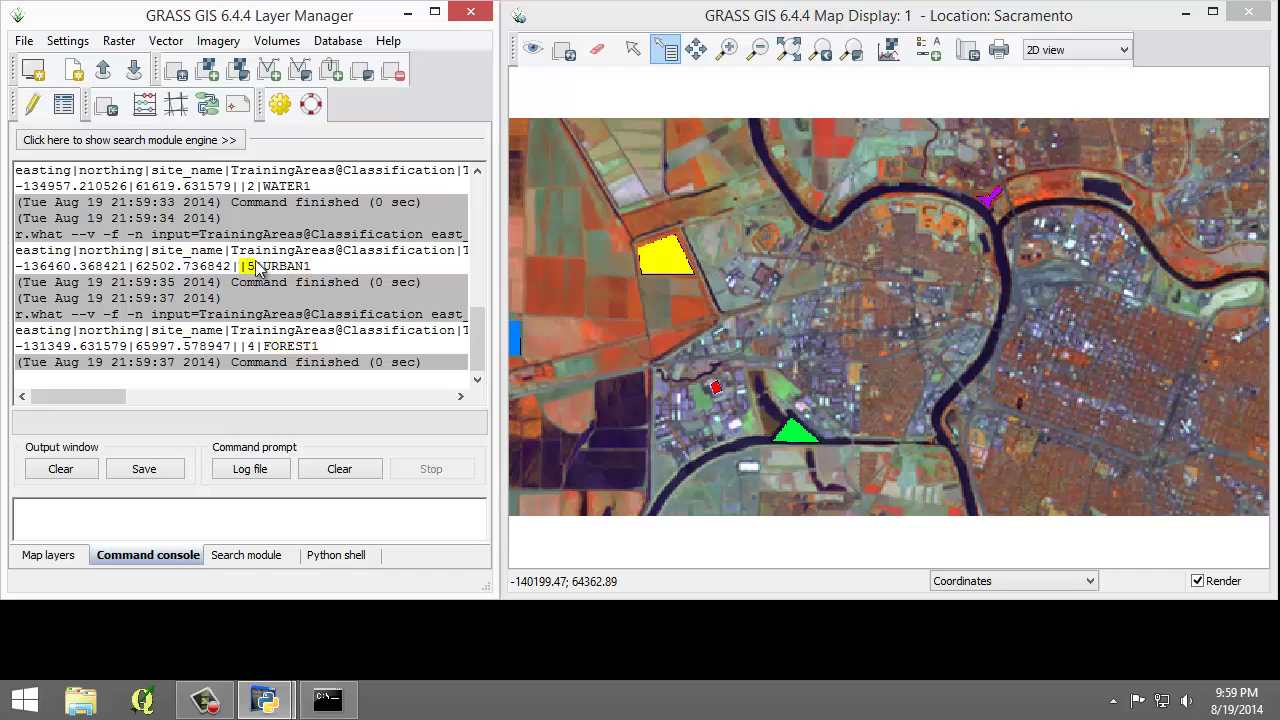
pyautogui.click(258, 266)
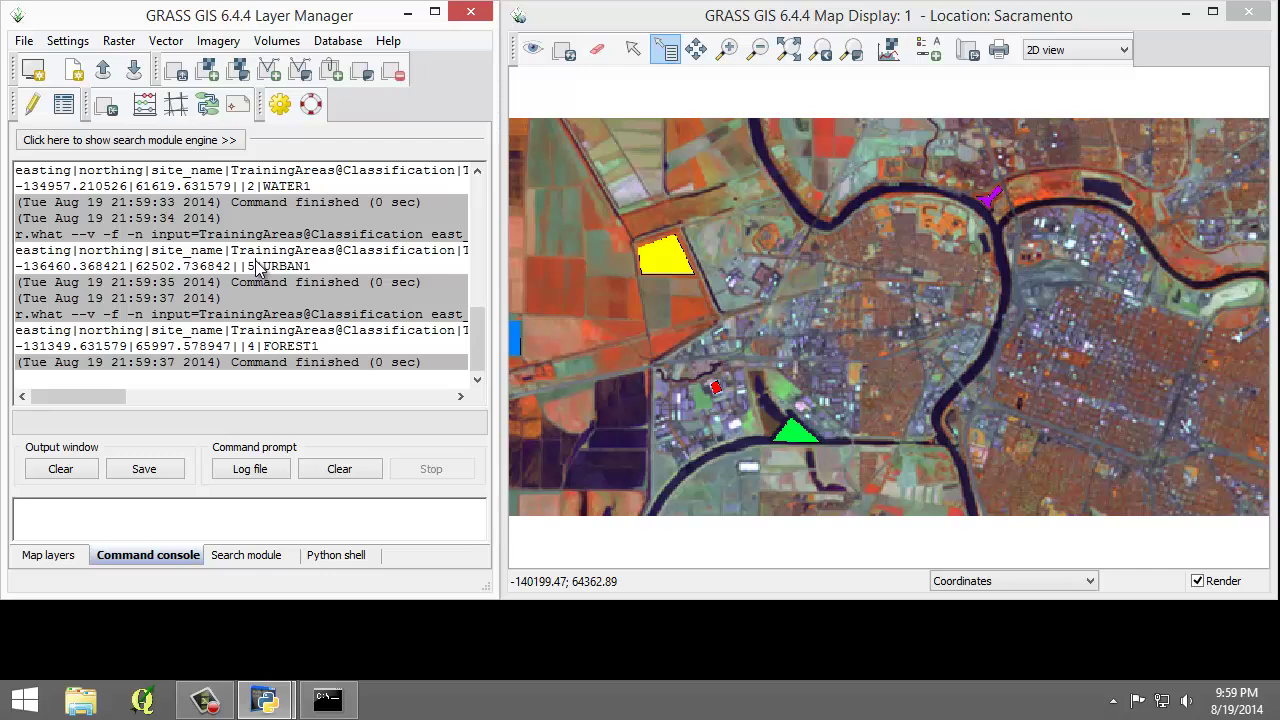